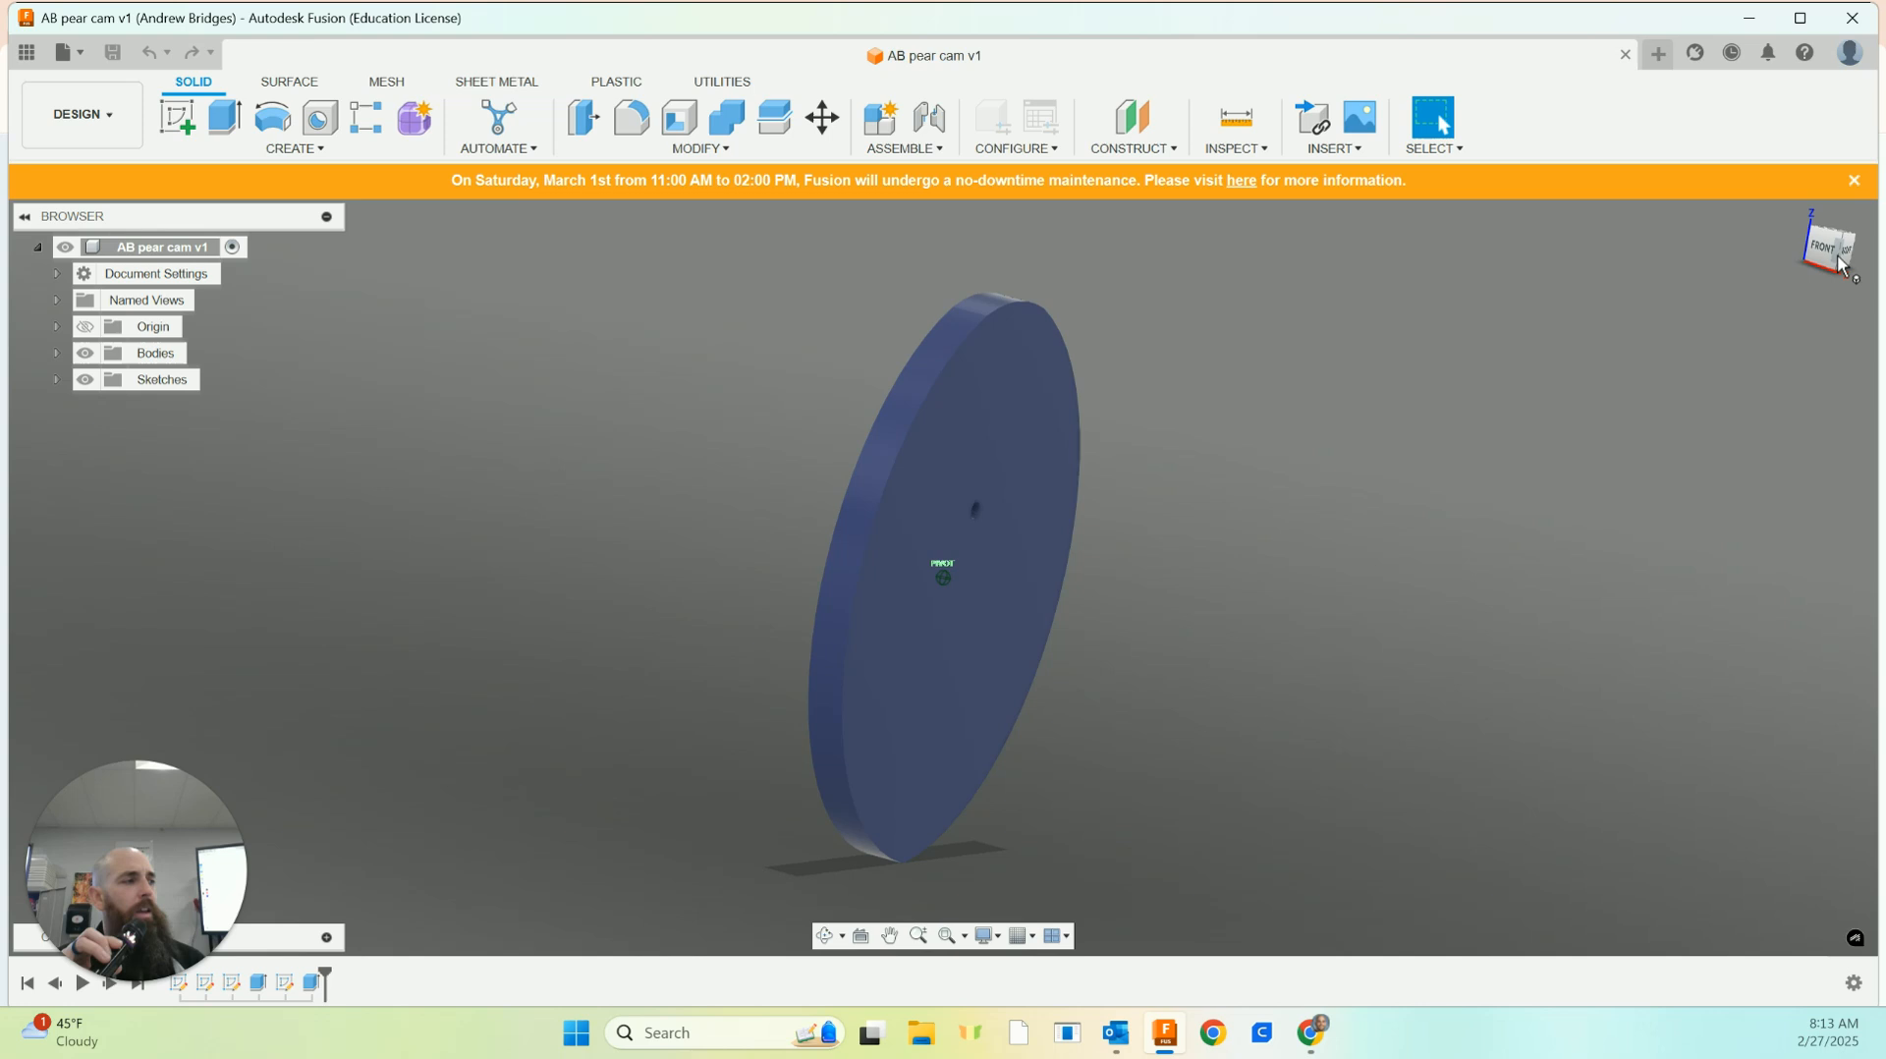
Export the cam design to the Downloads folder as an STL file named 2AB pear cam v1
left_click(1799, 216)
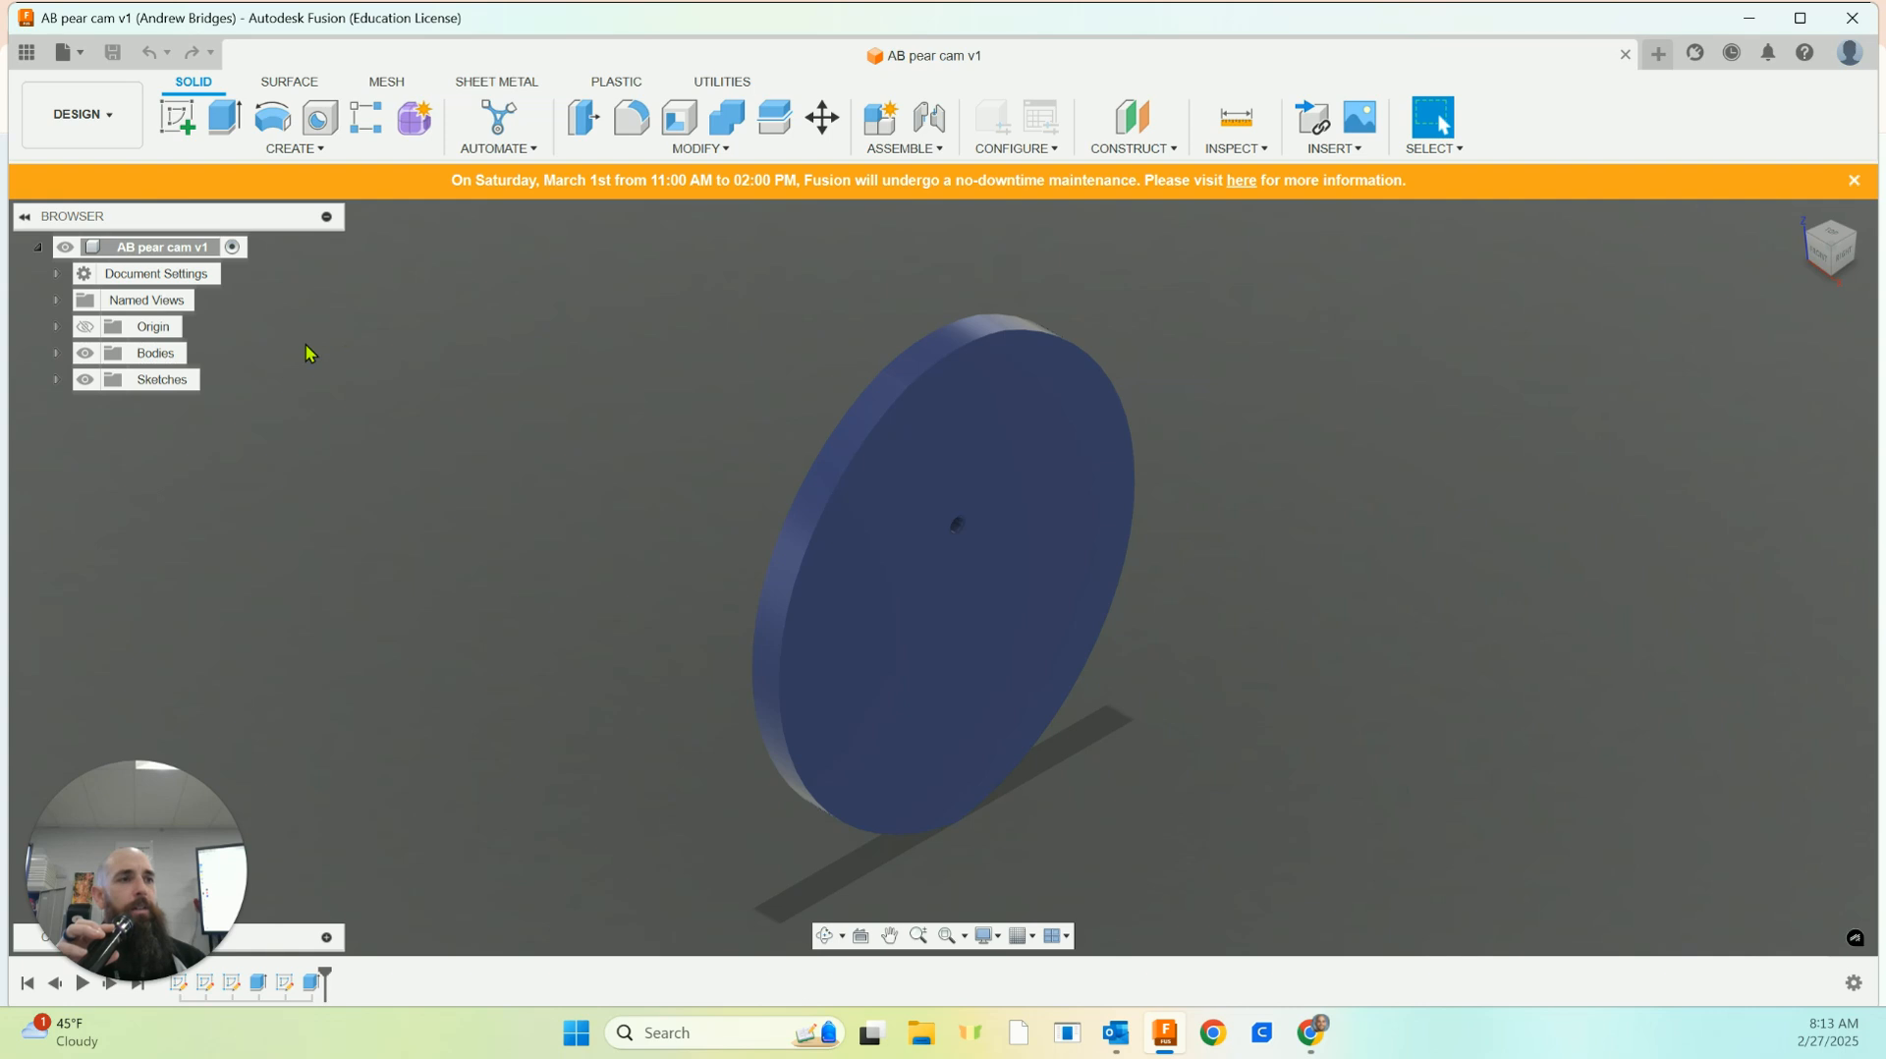
left_click(85, 54)
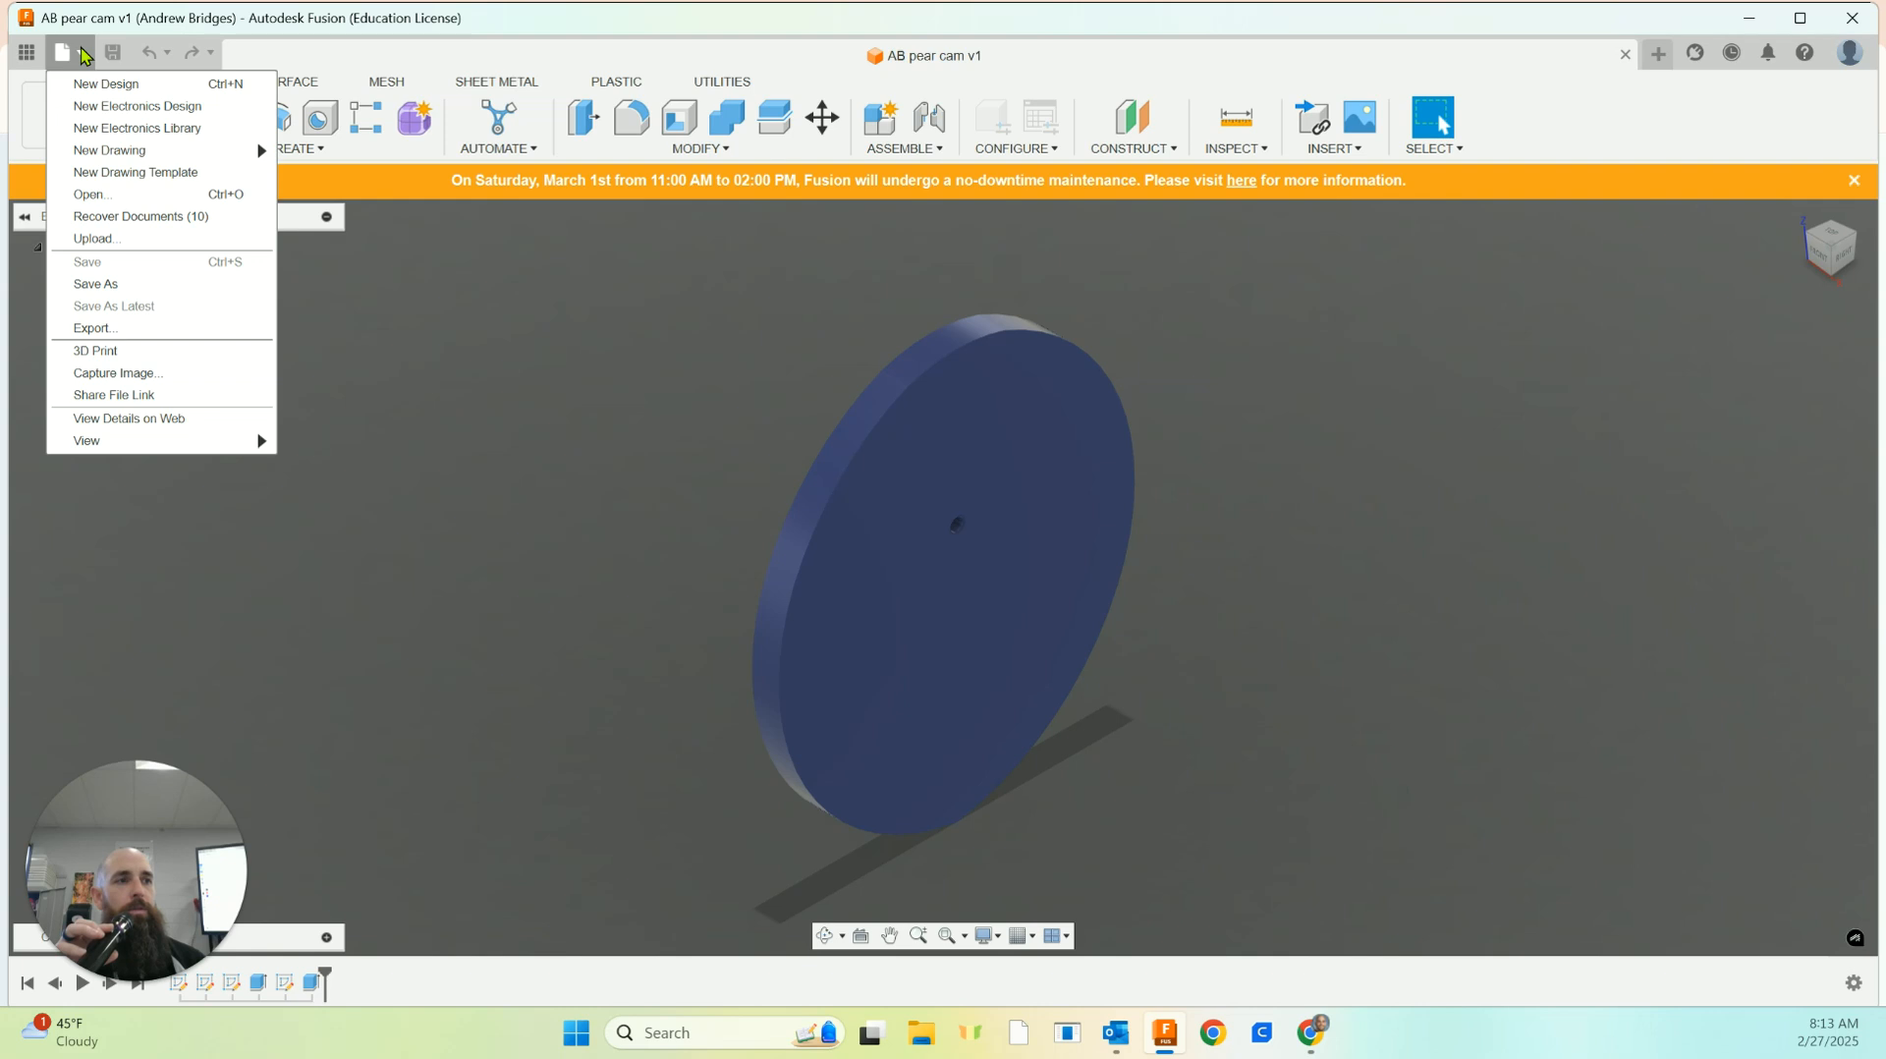
left_click(98, 328)
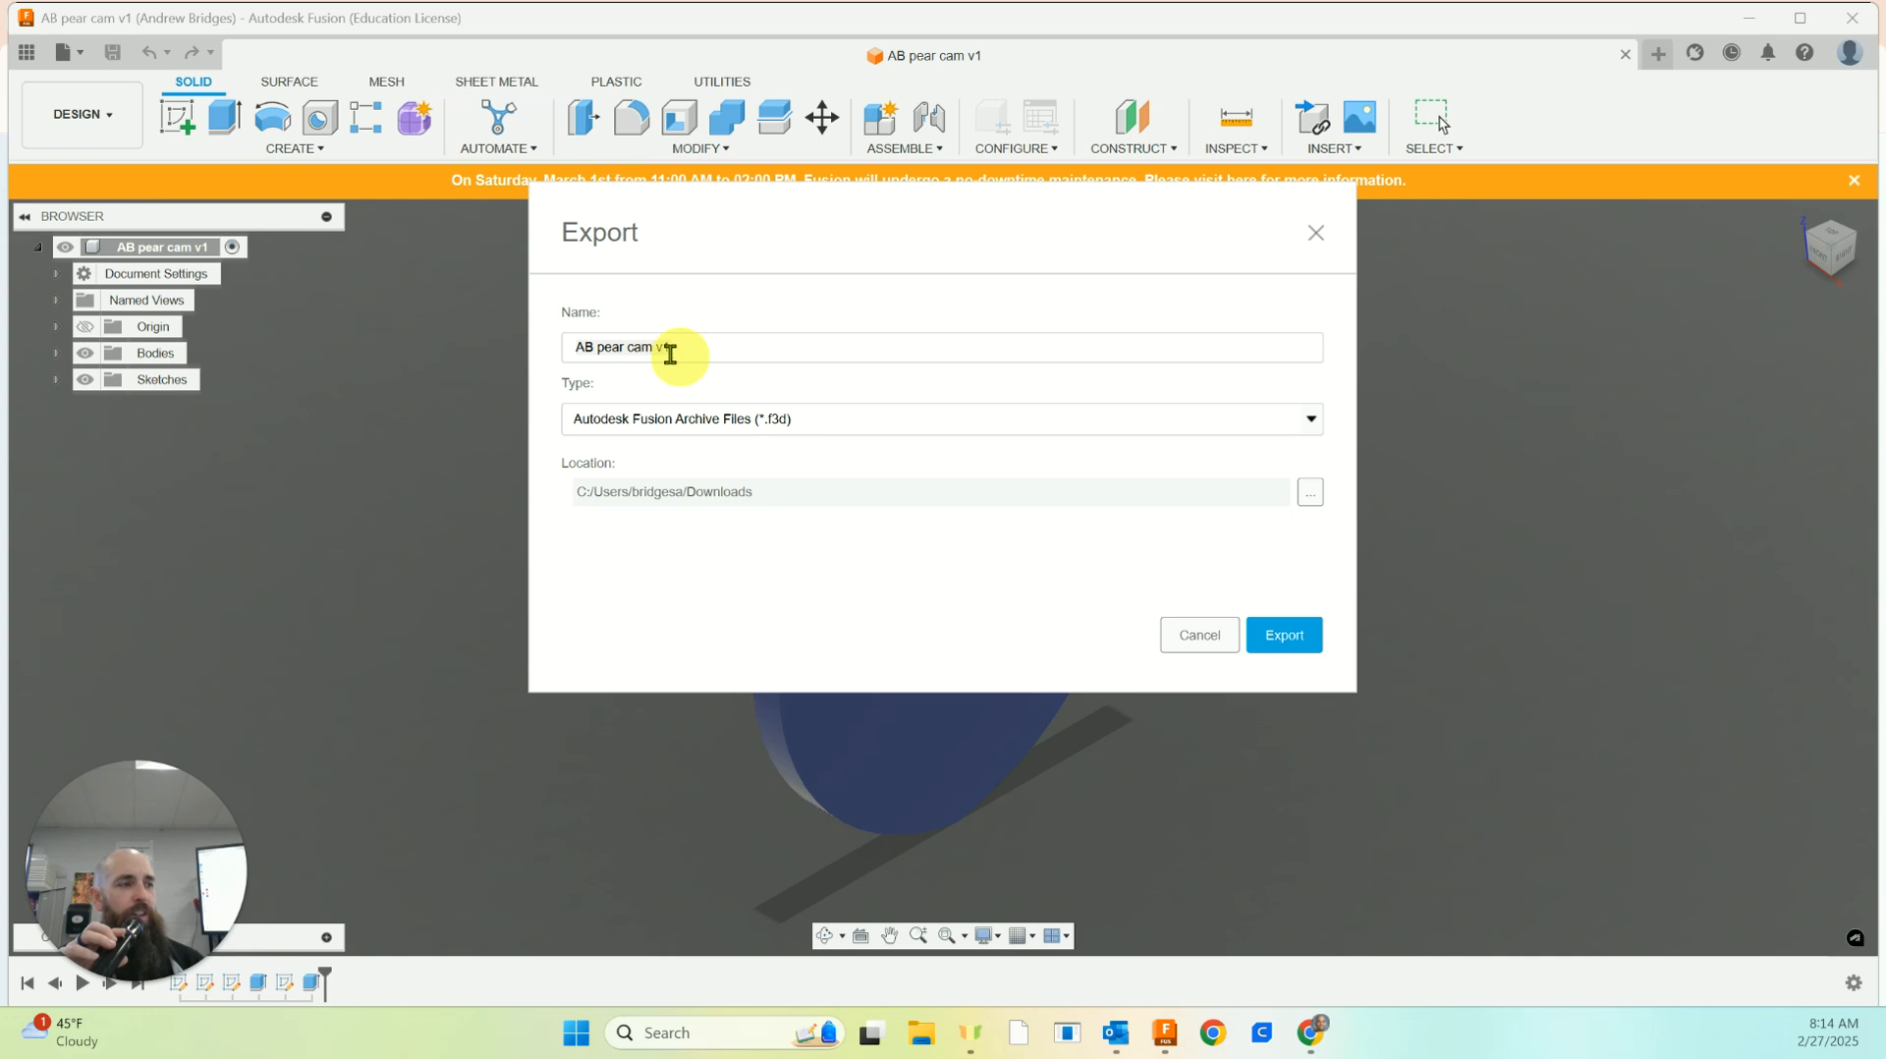
left_click(591, 351)
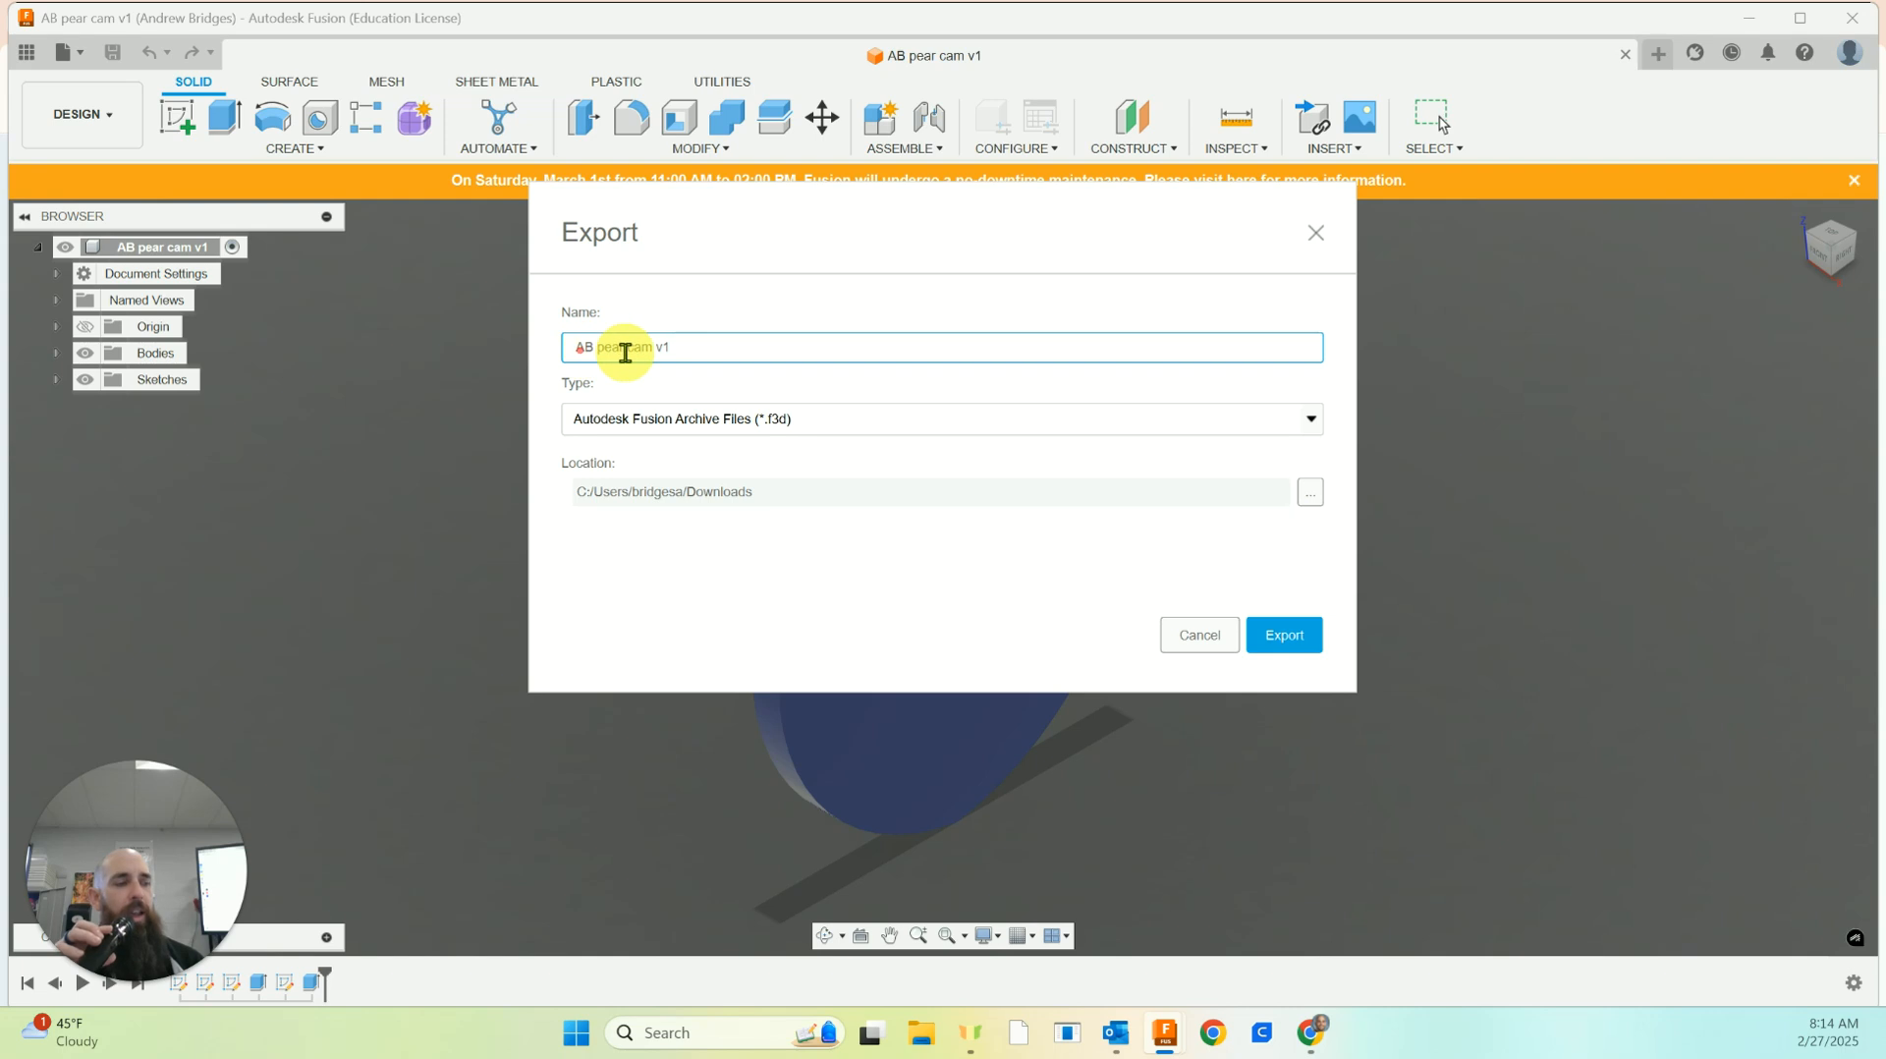
type("2")
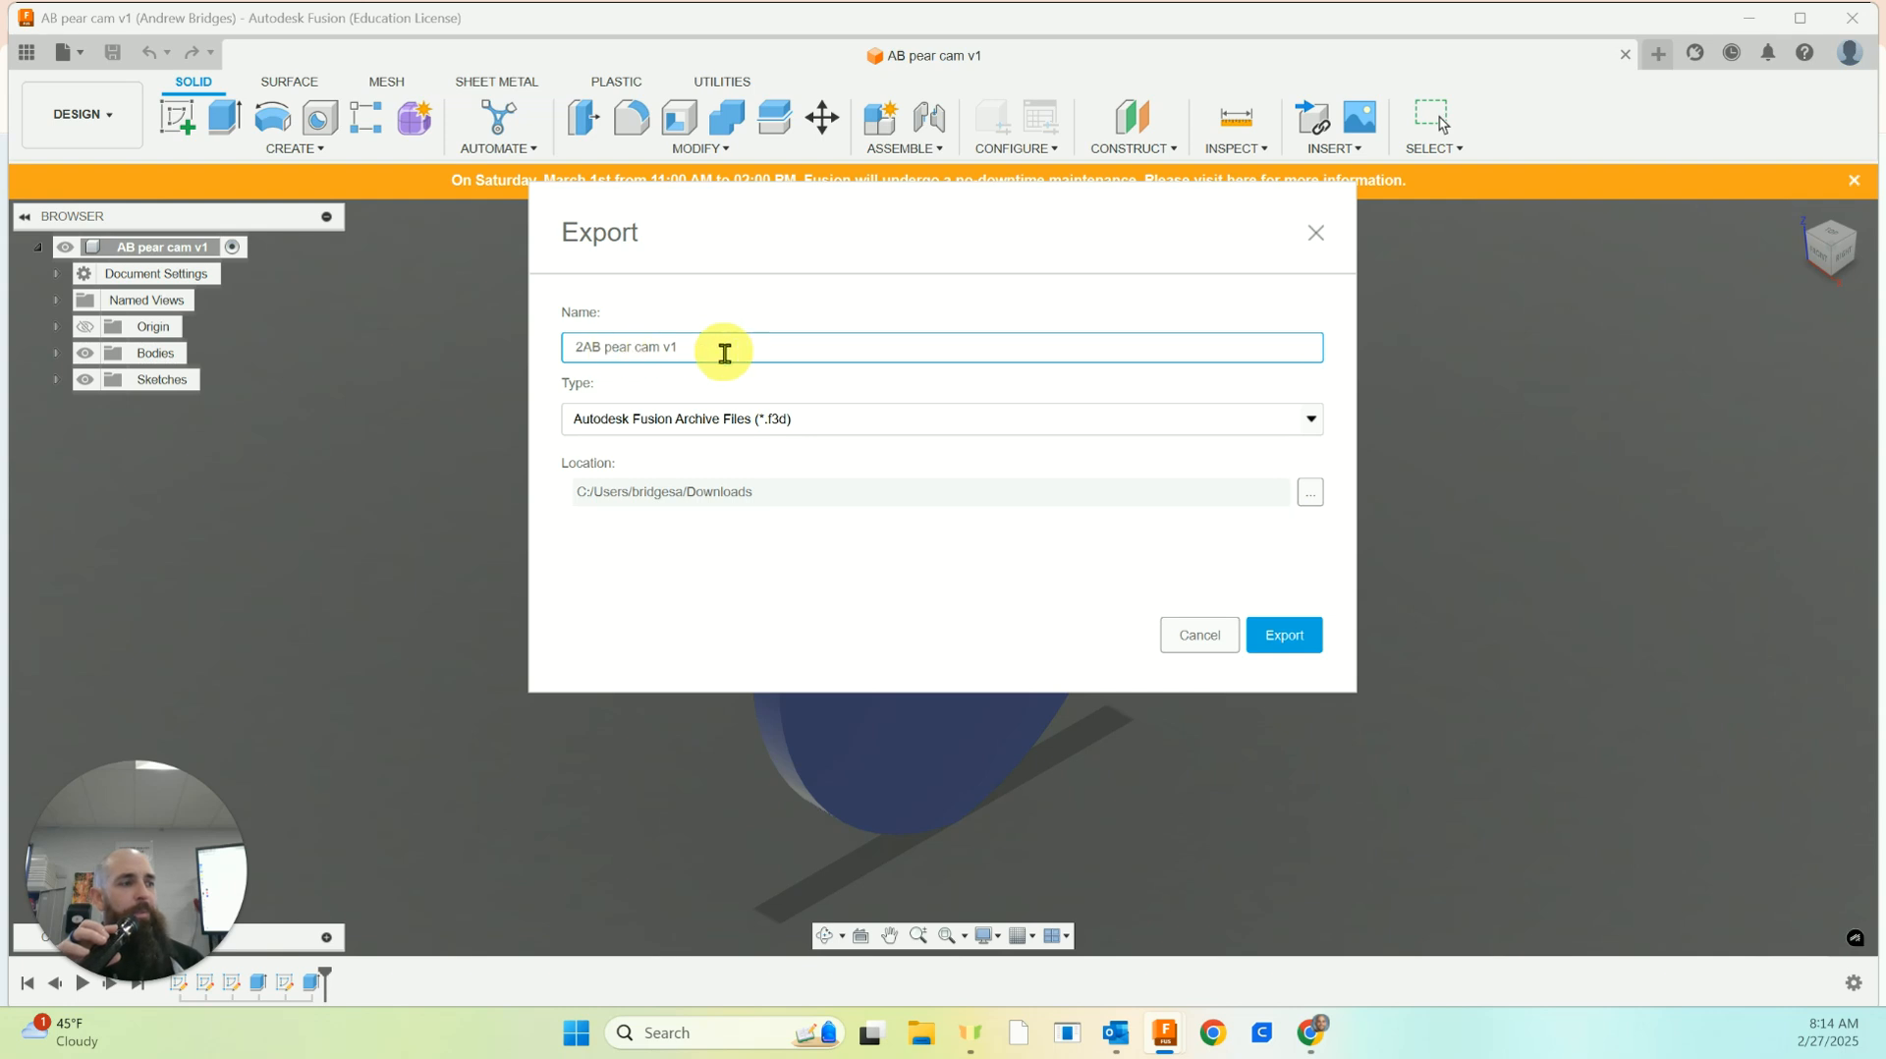
left_click(710, 423)
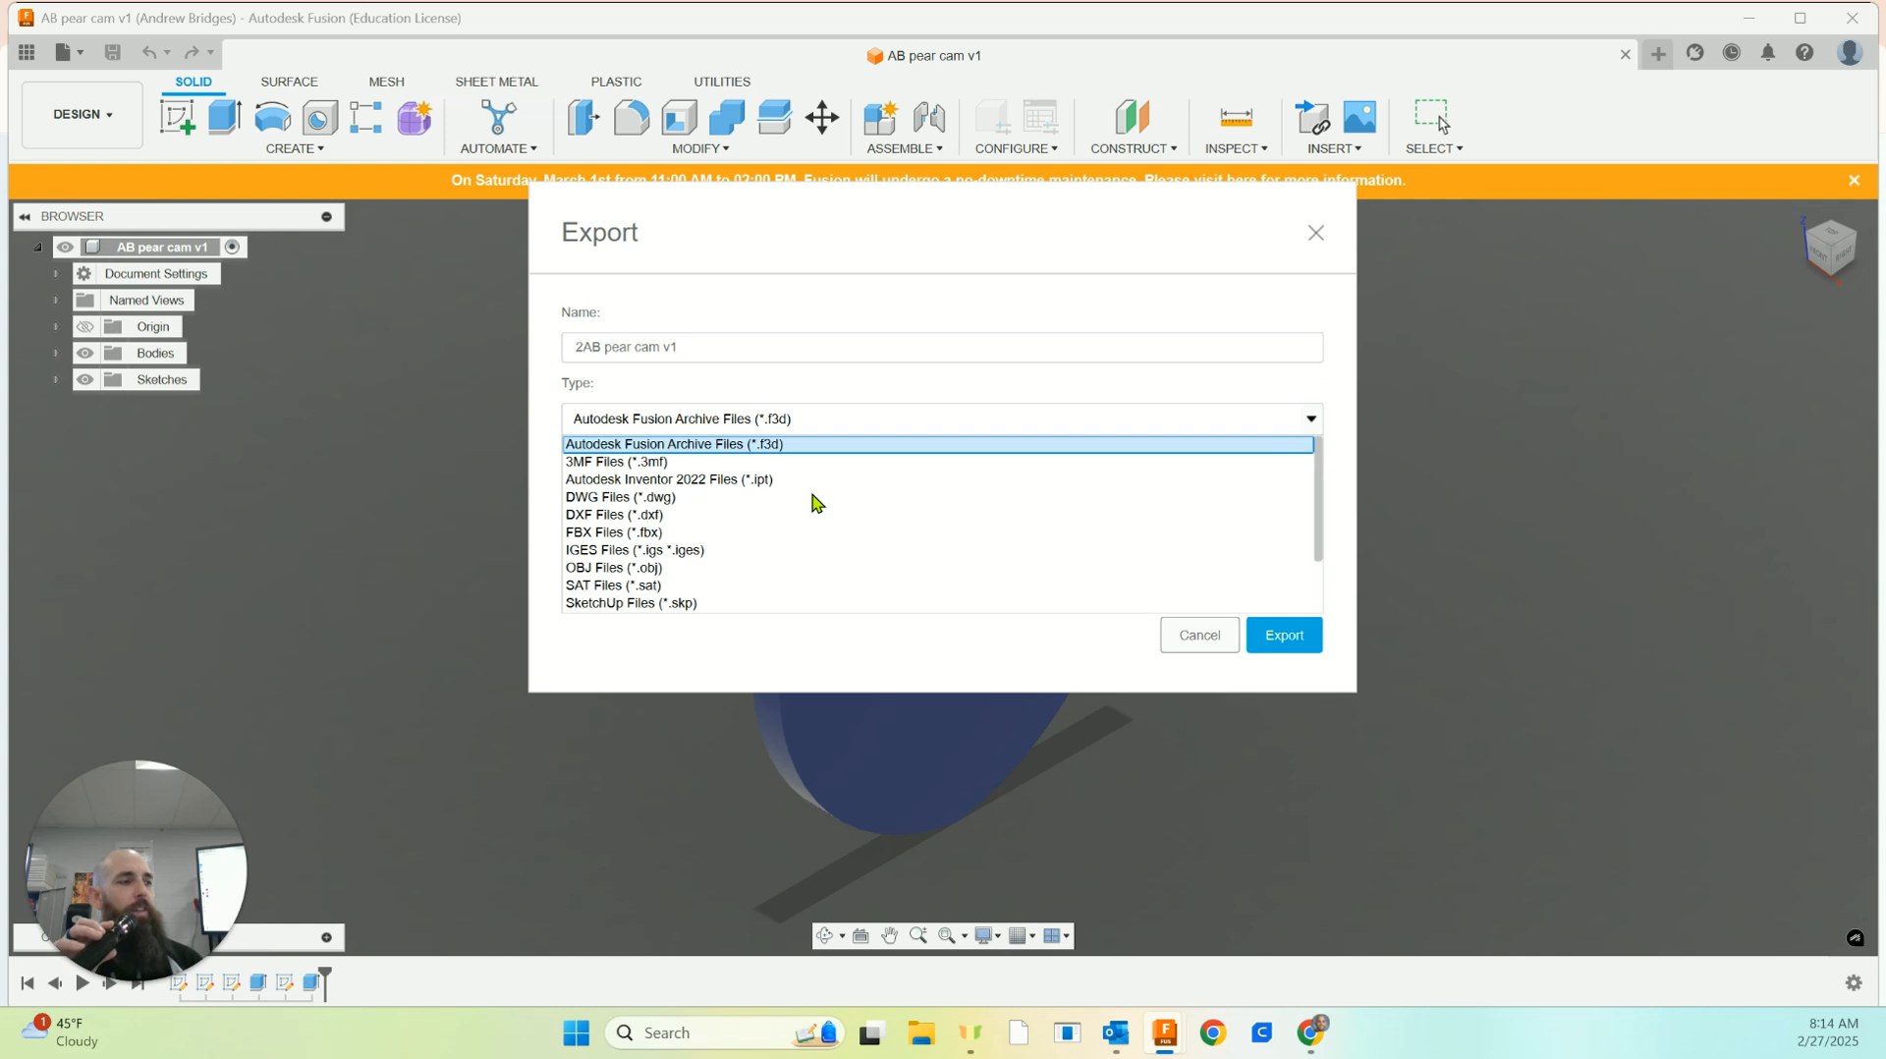
scroll(776, 501, "down", 2)
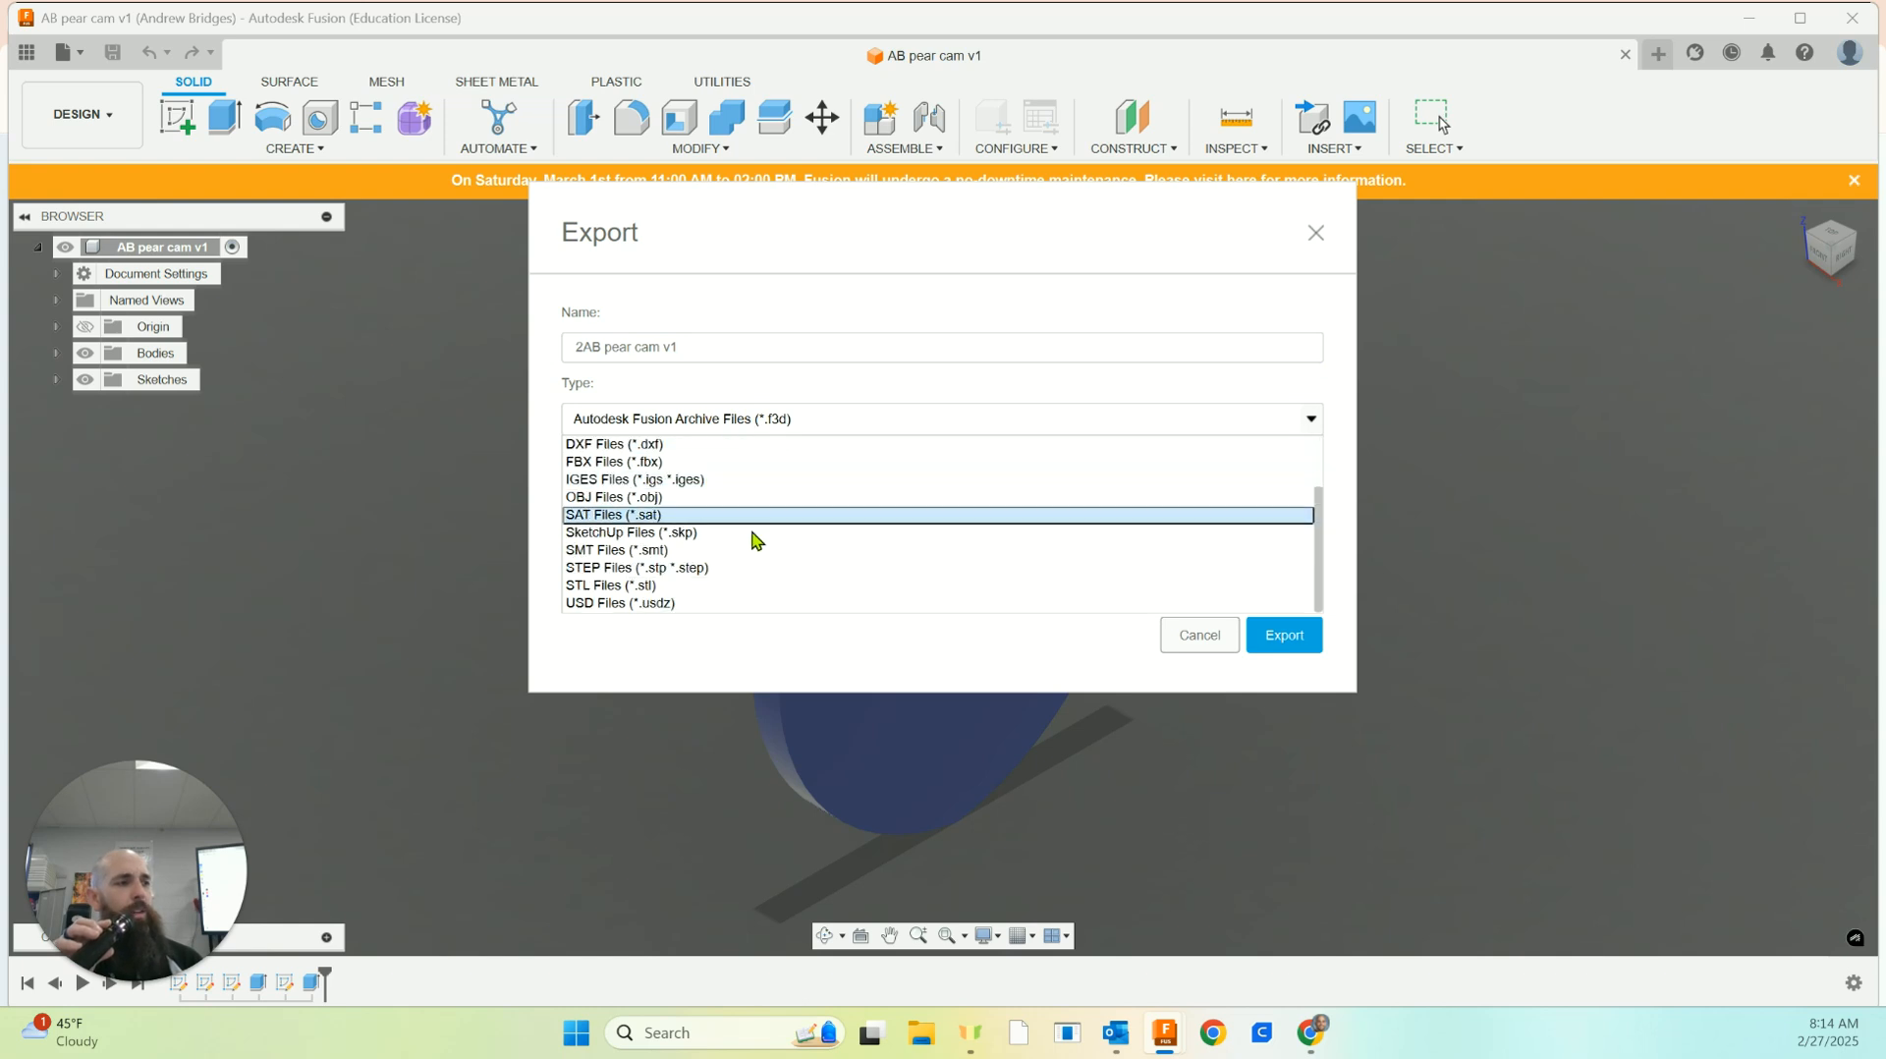
left_click(722, 587)
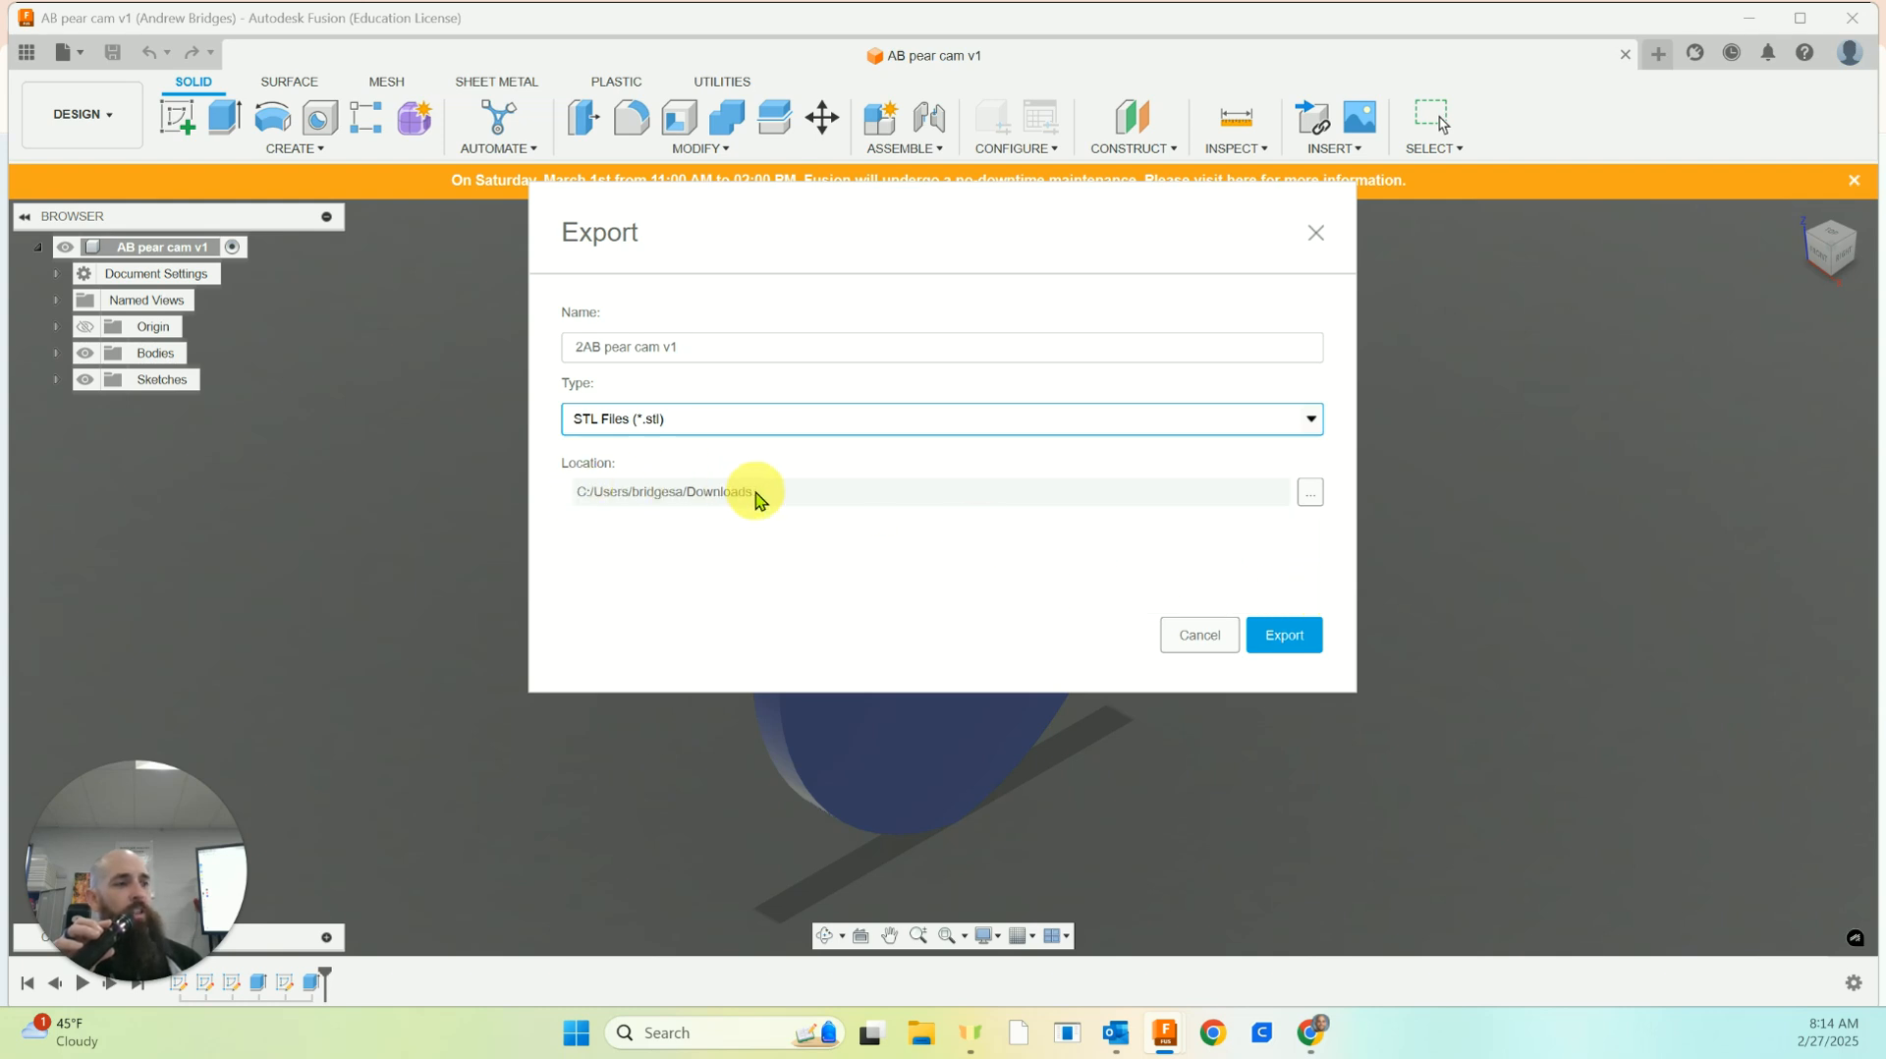
left_click(1282, 636)
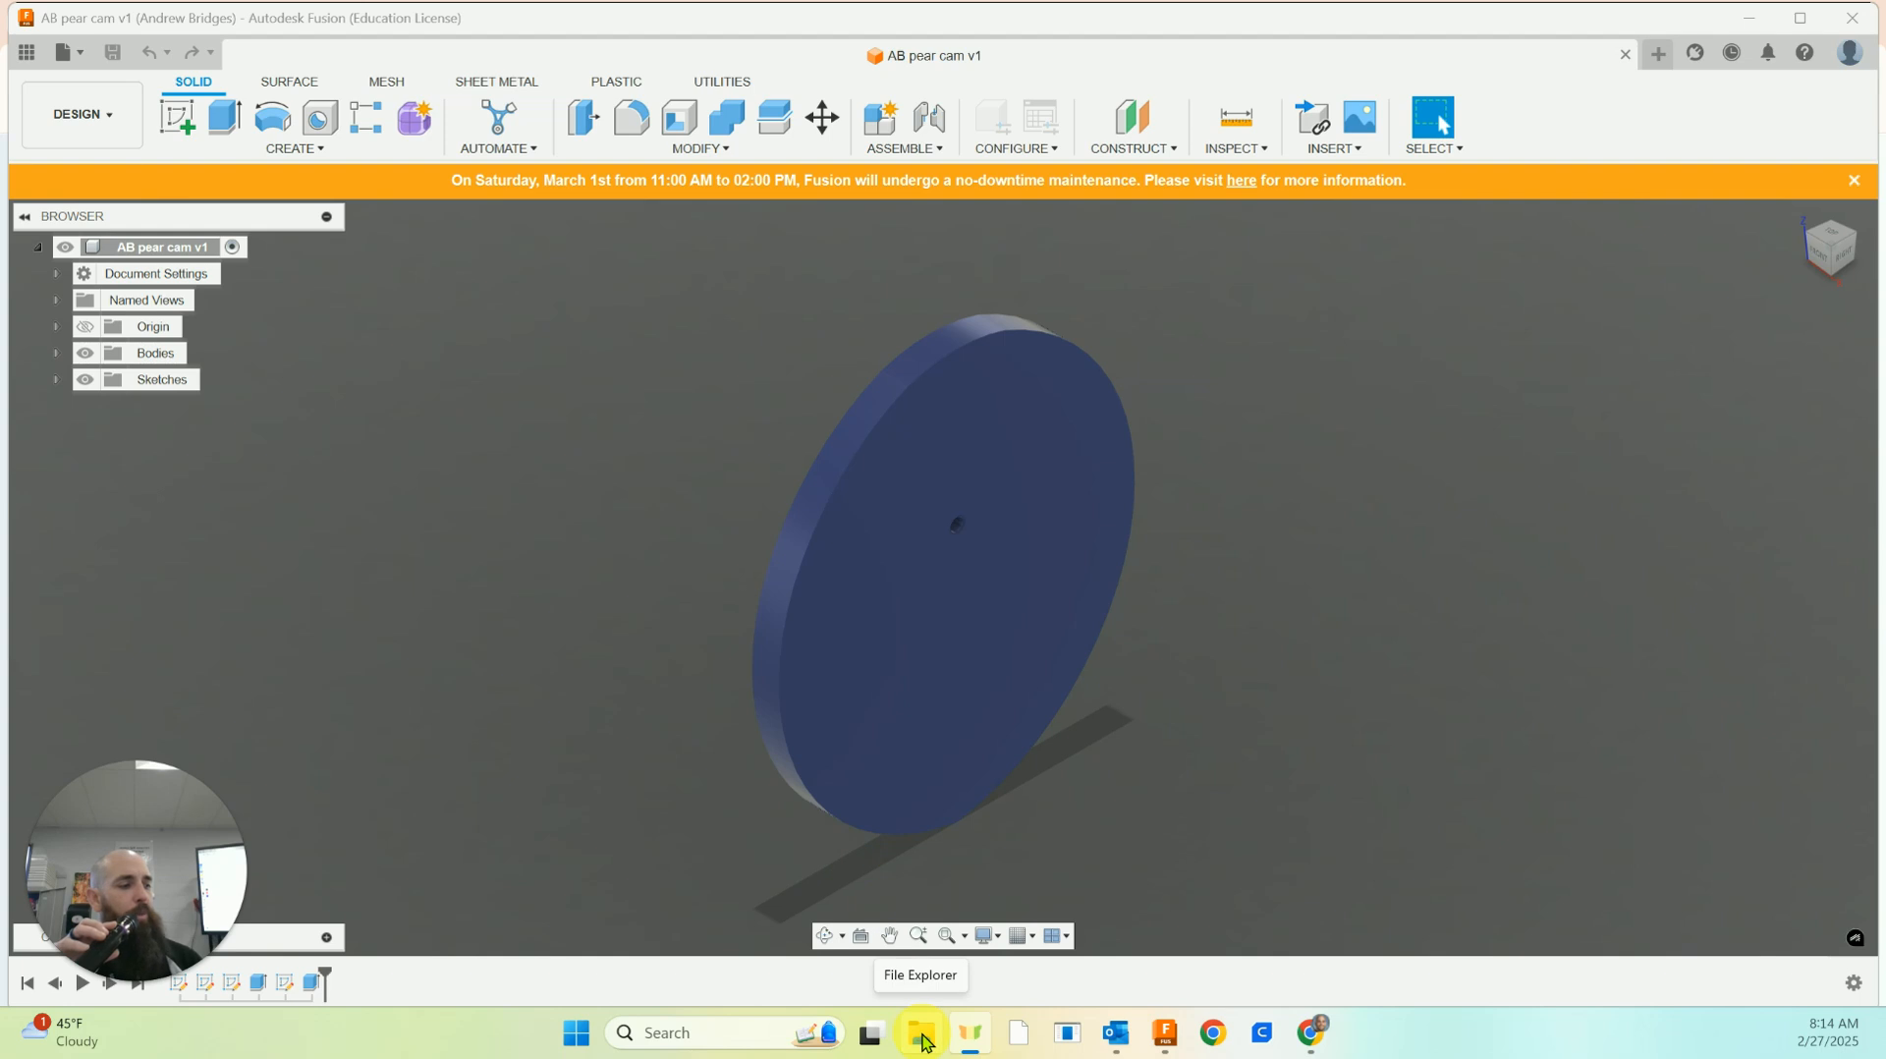
Look for the exported STL file in the Downloads folder using File Explorer, and close the folder window
left_click(851, 689)
left_click(846, 598)
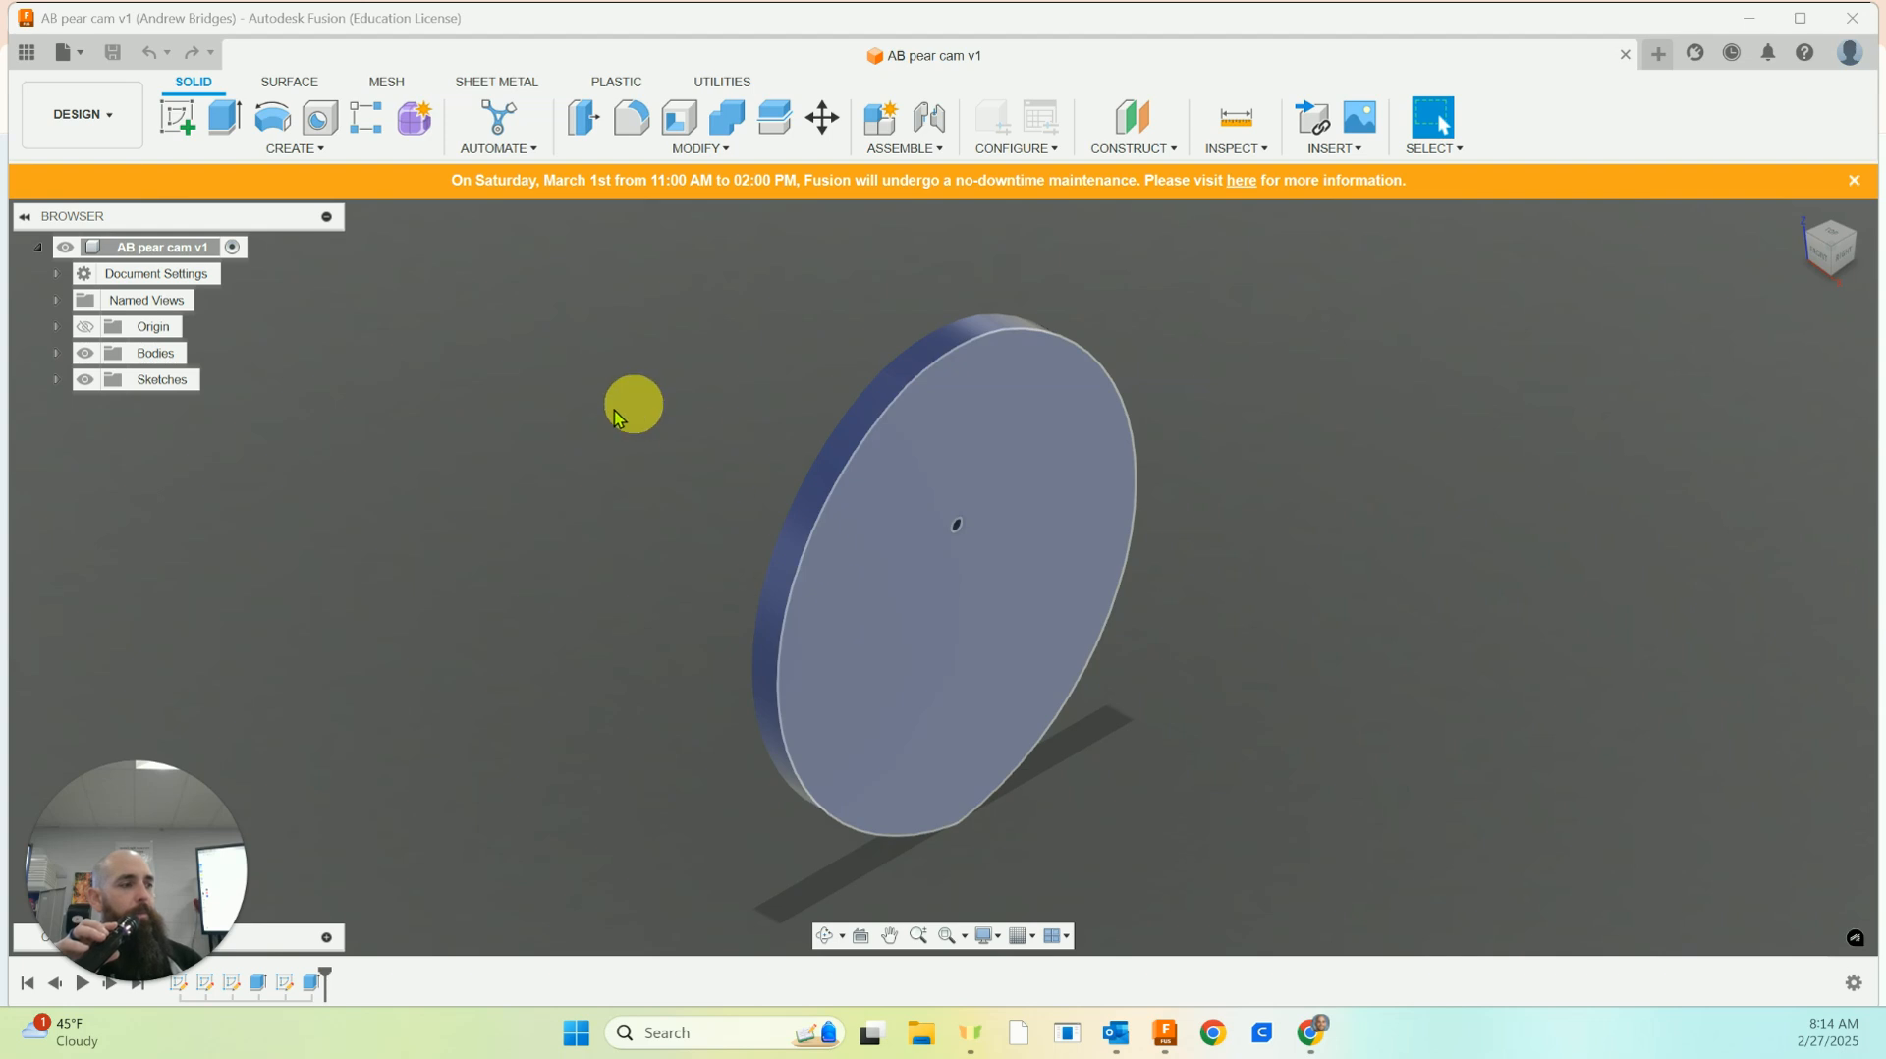
left_click(580, 418)
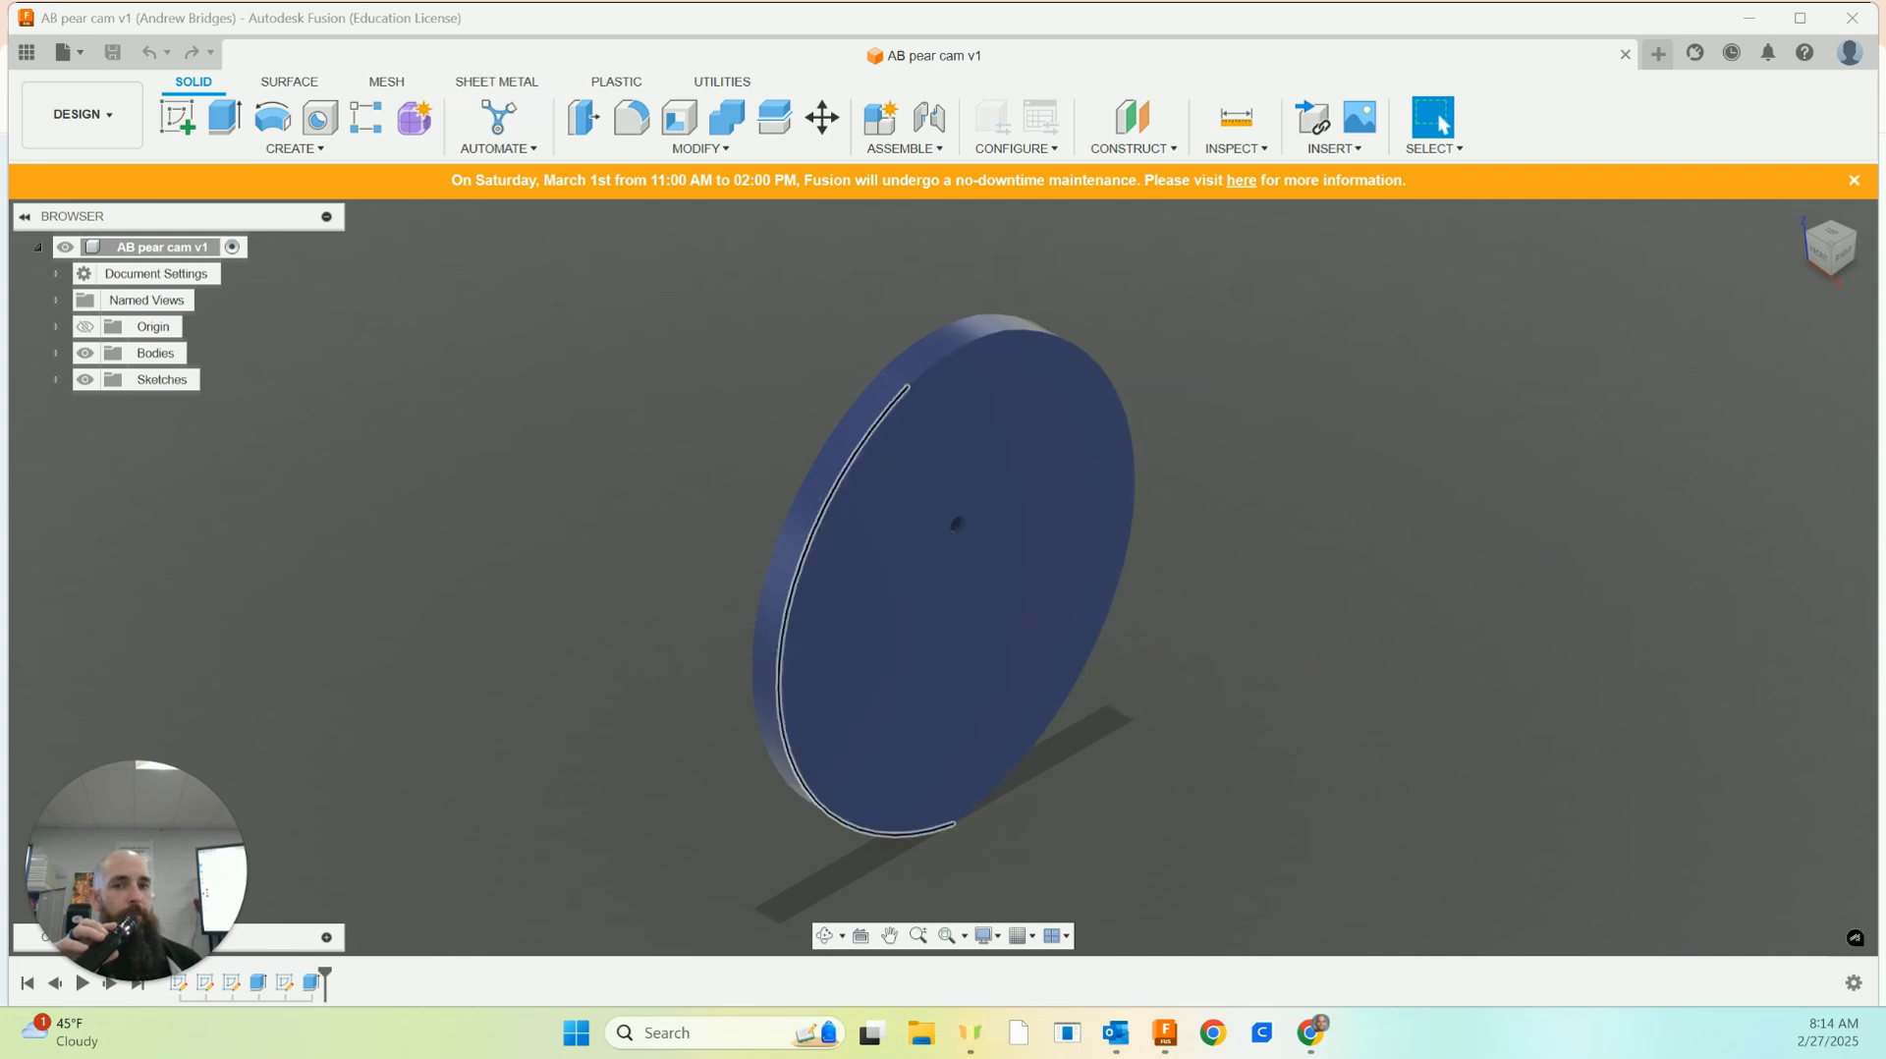
key("super+e")
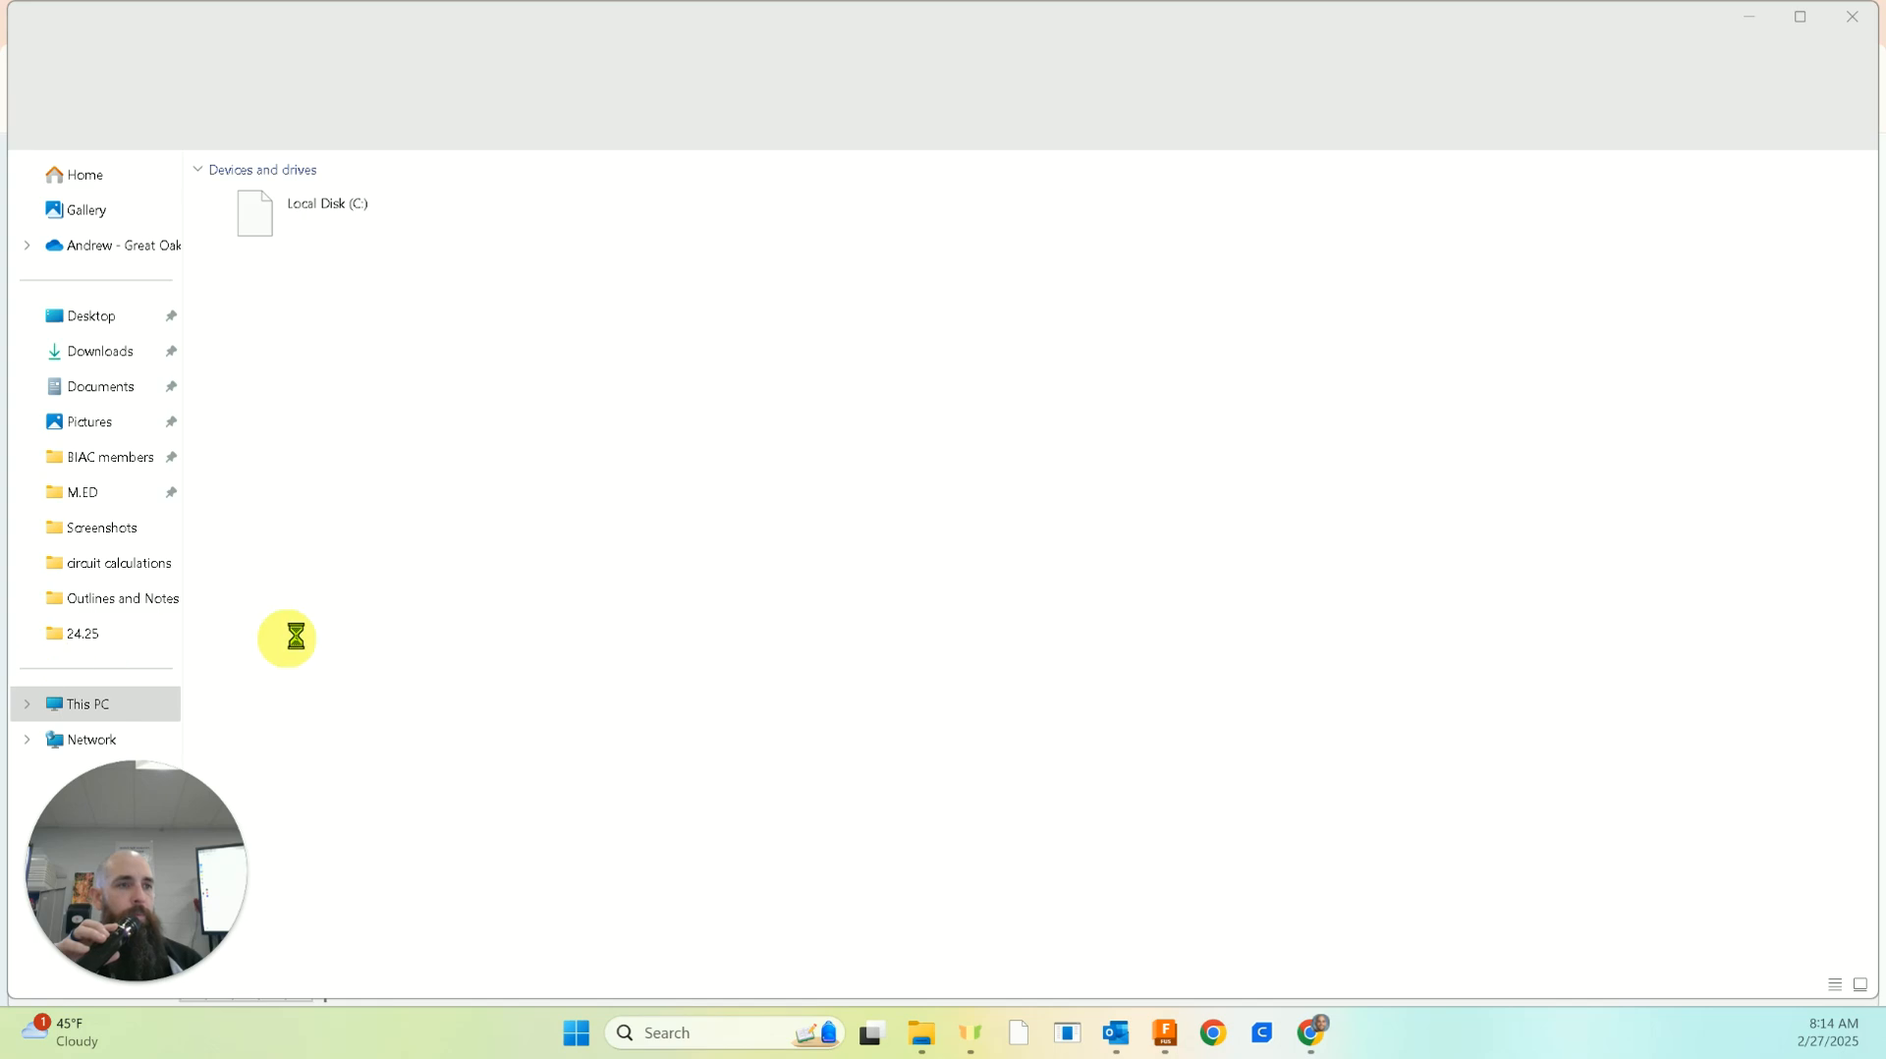
left_click(115, 359)
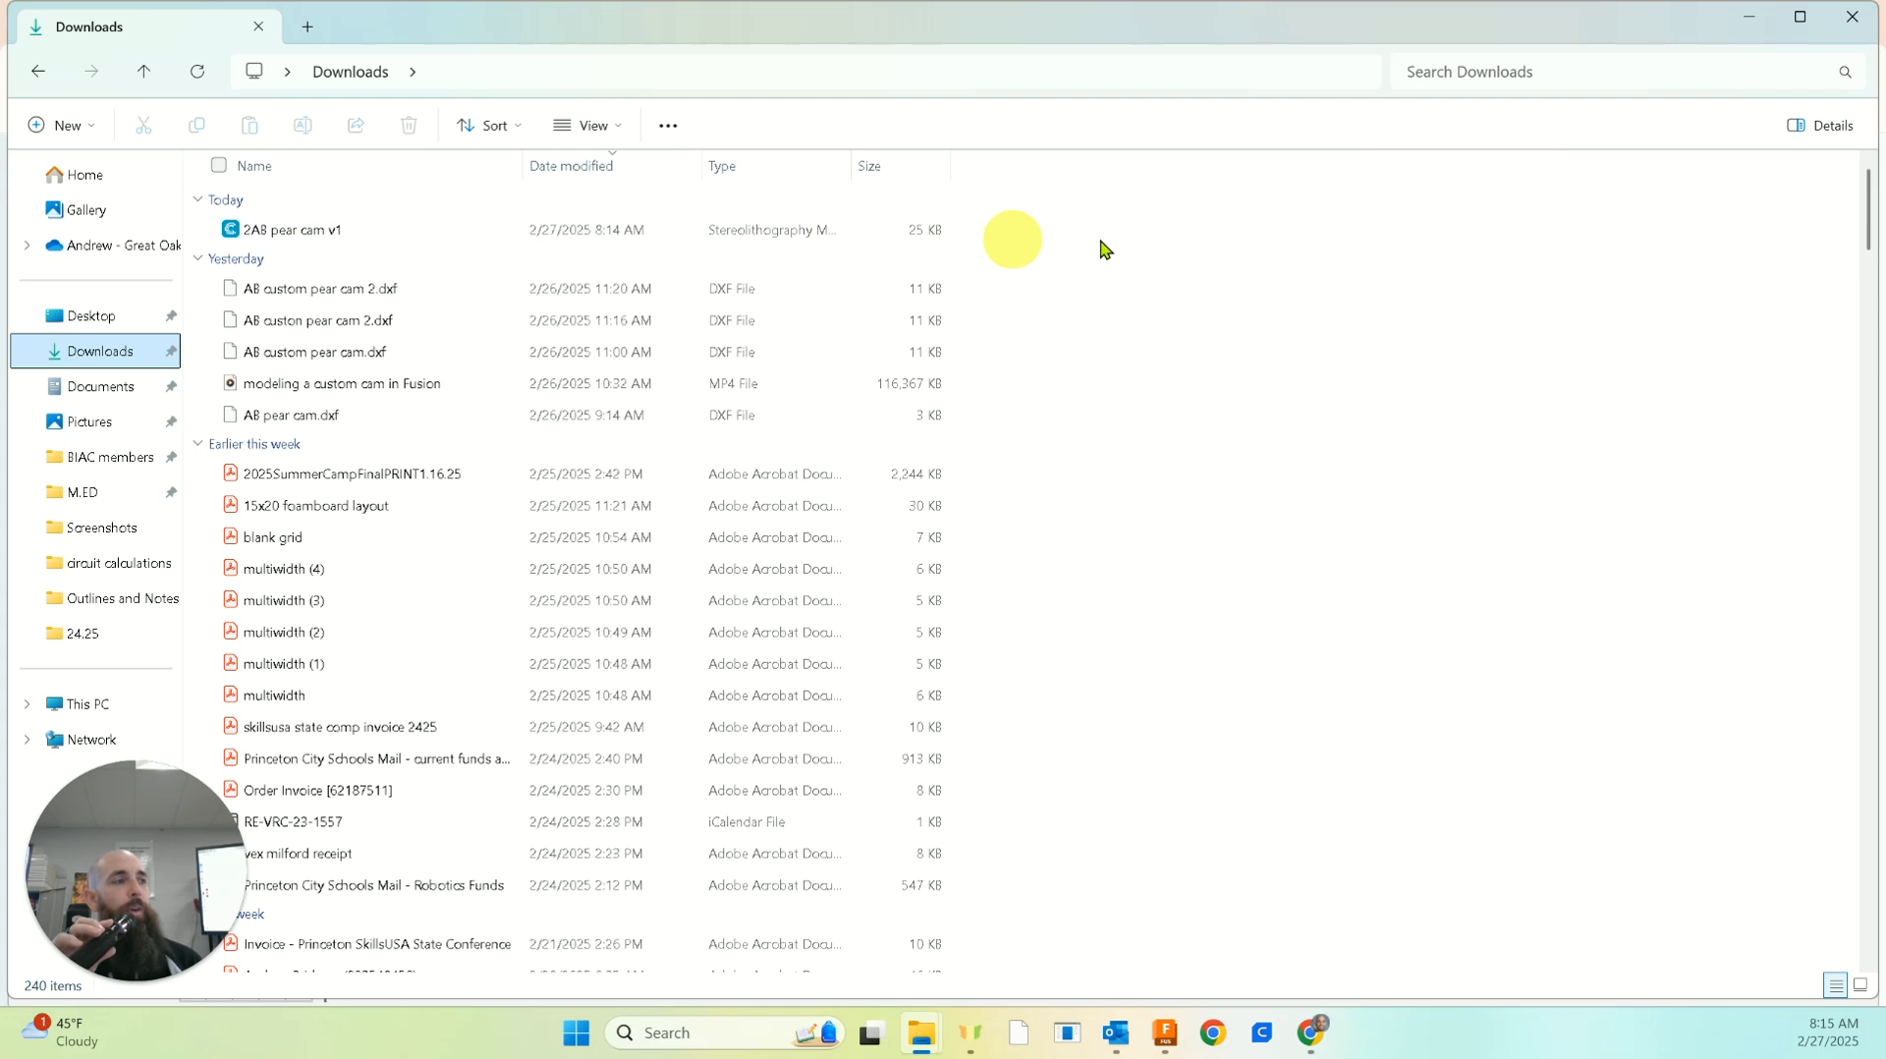
left_click(1755, 20)
left_click(1860, 19)
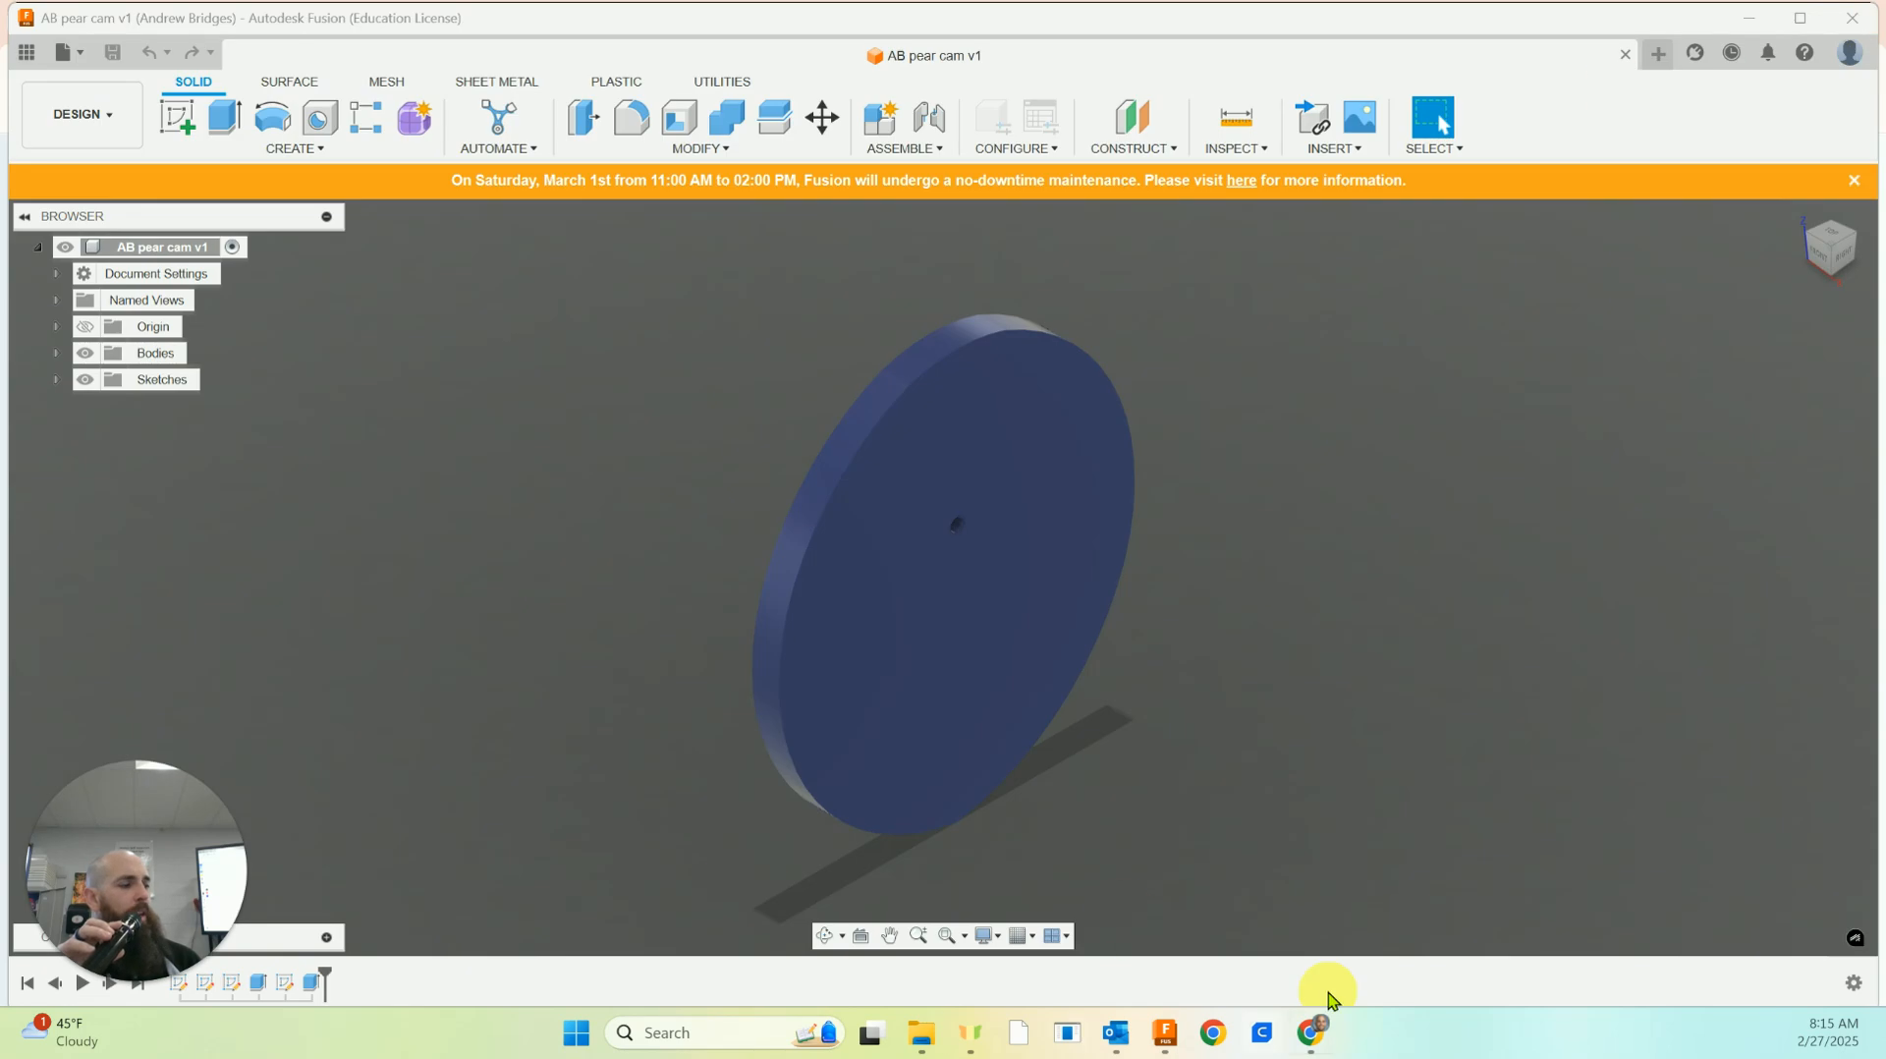
Search the computer for cura and launch UltiMaker Cura 5.7.0
left_click(1266, 1034)
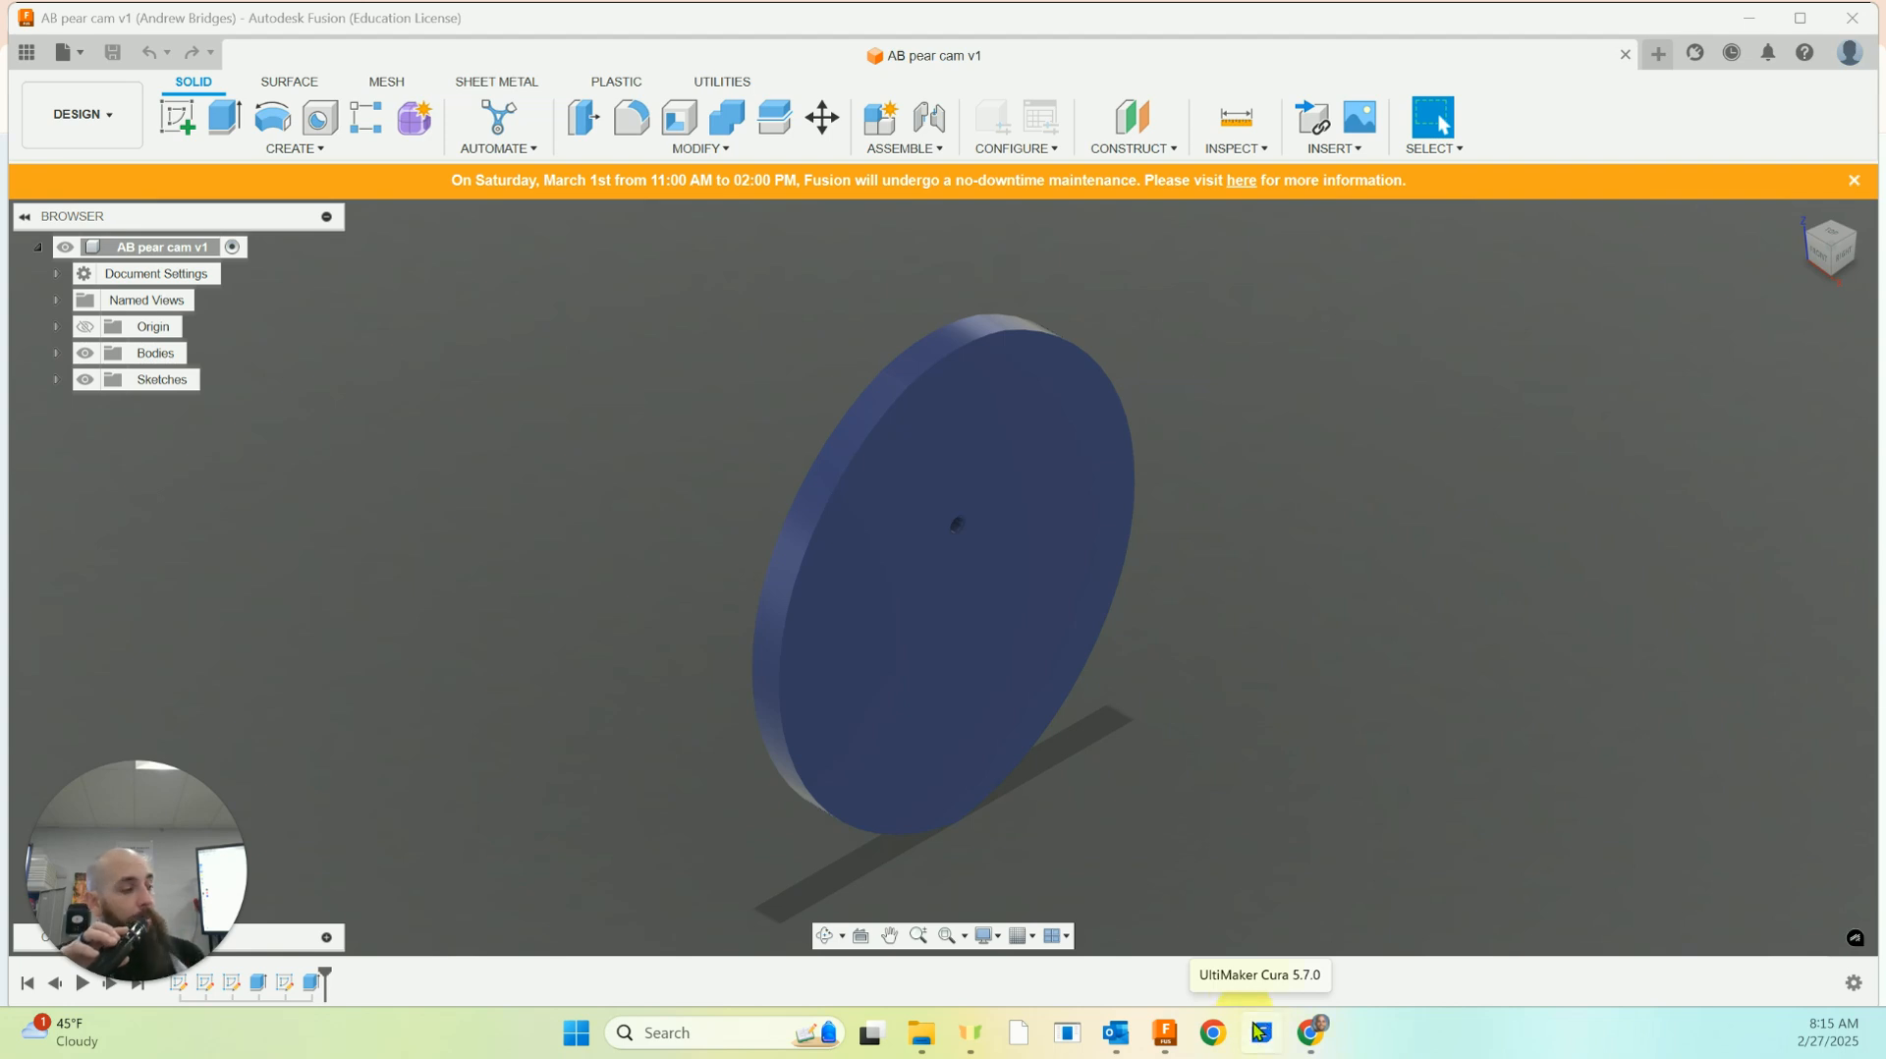
left_click(697, 1034)
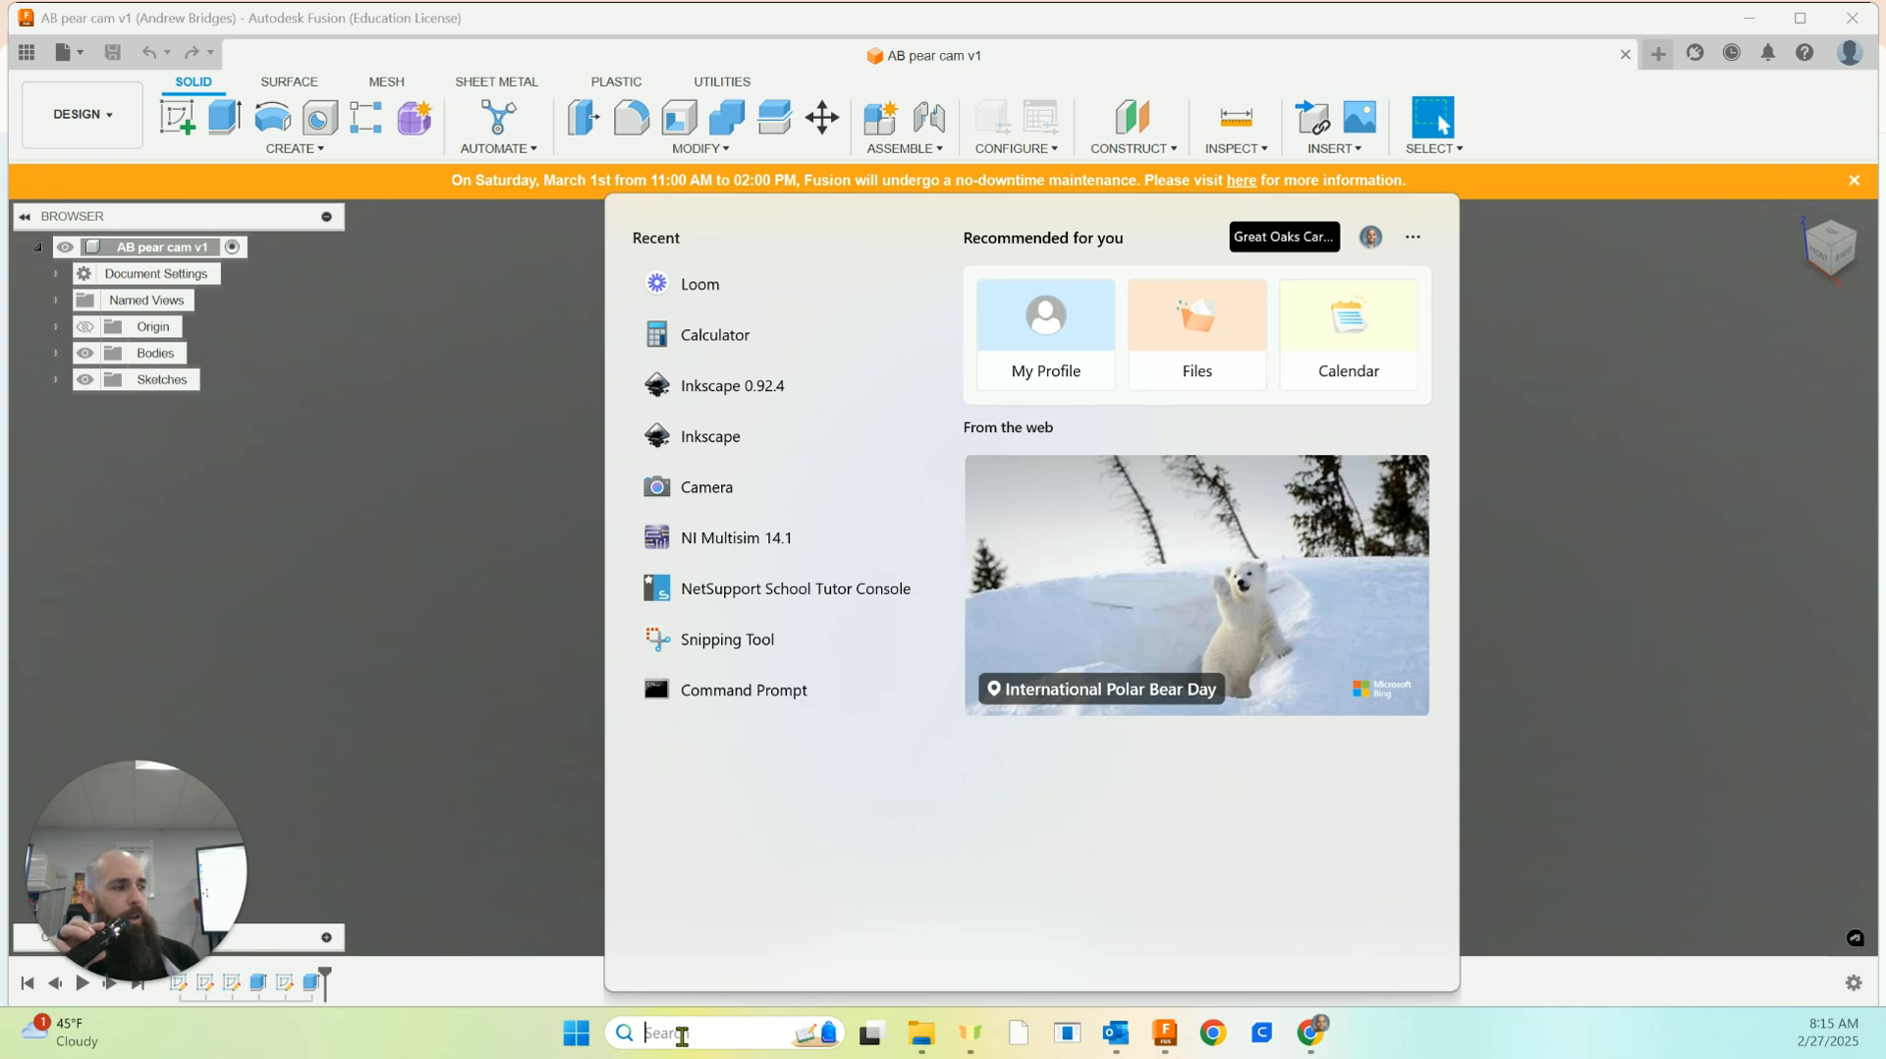
type("cura")
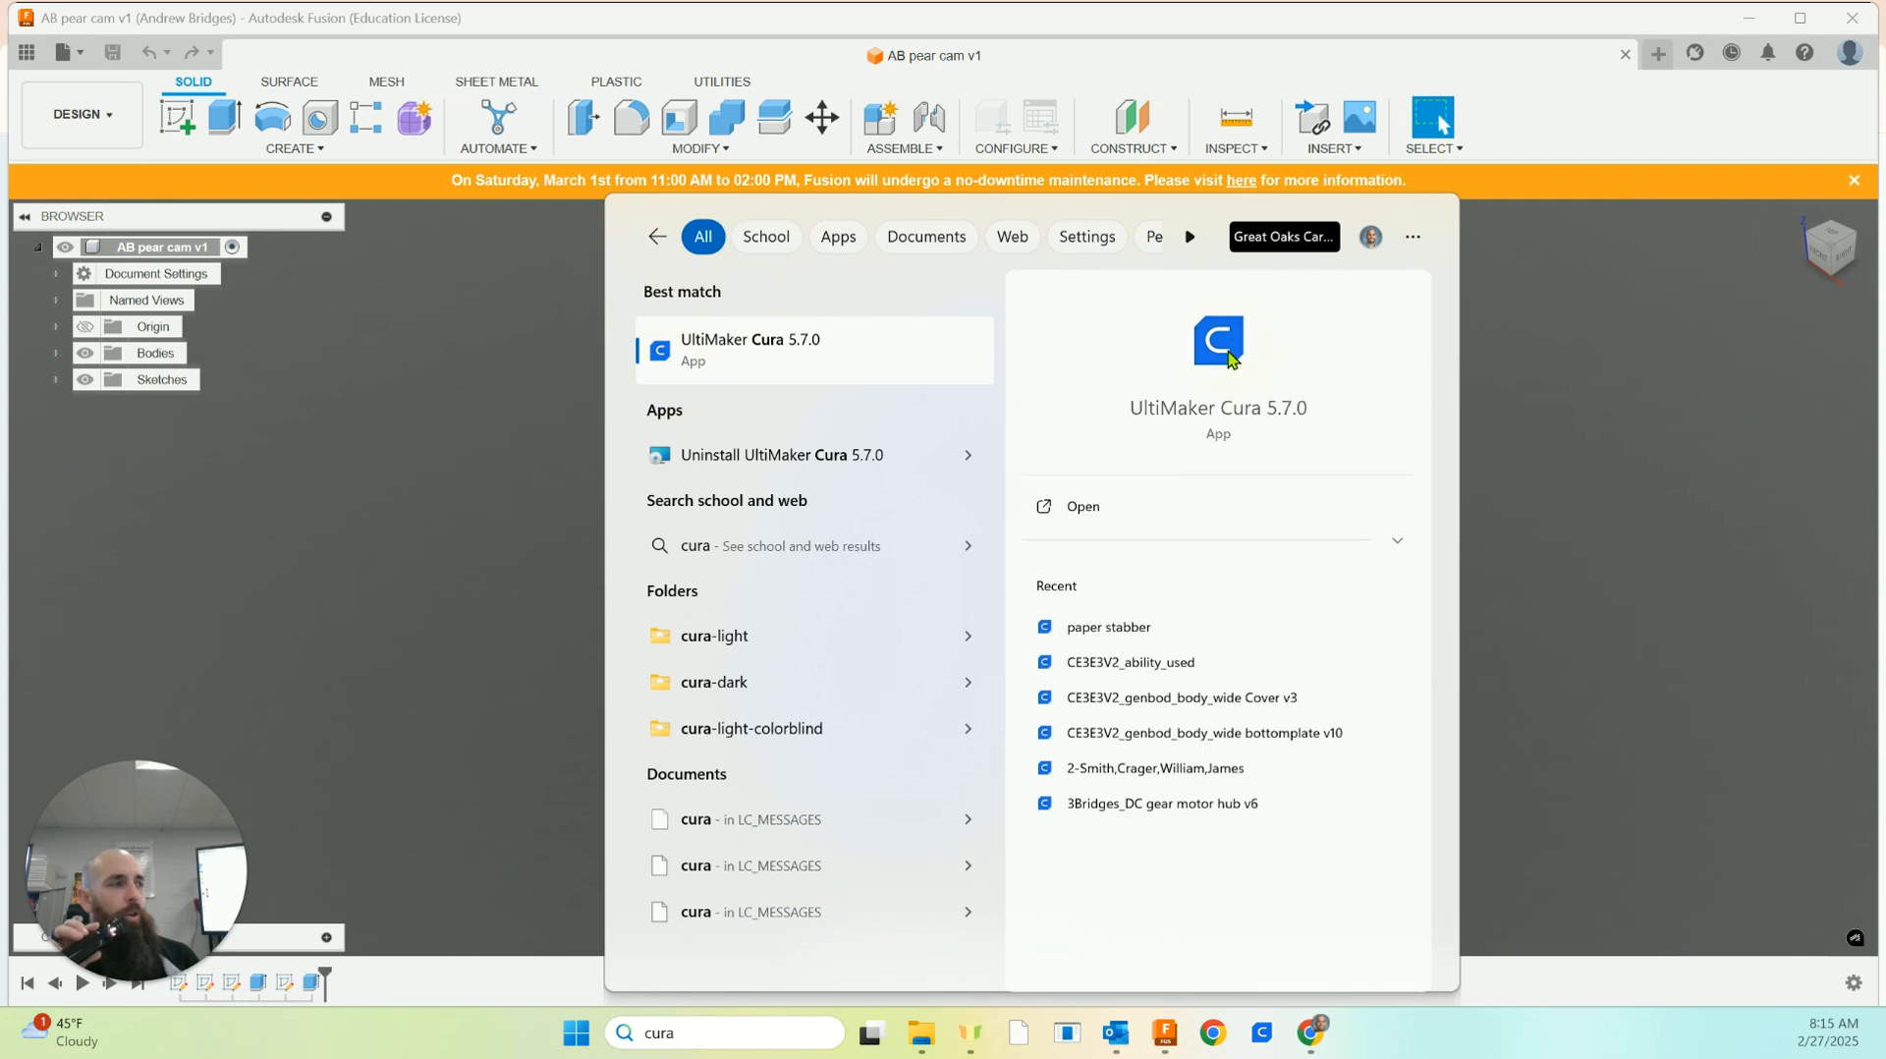
left_click(750, 352)
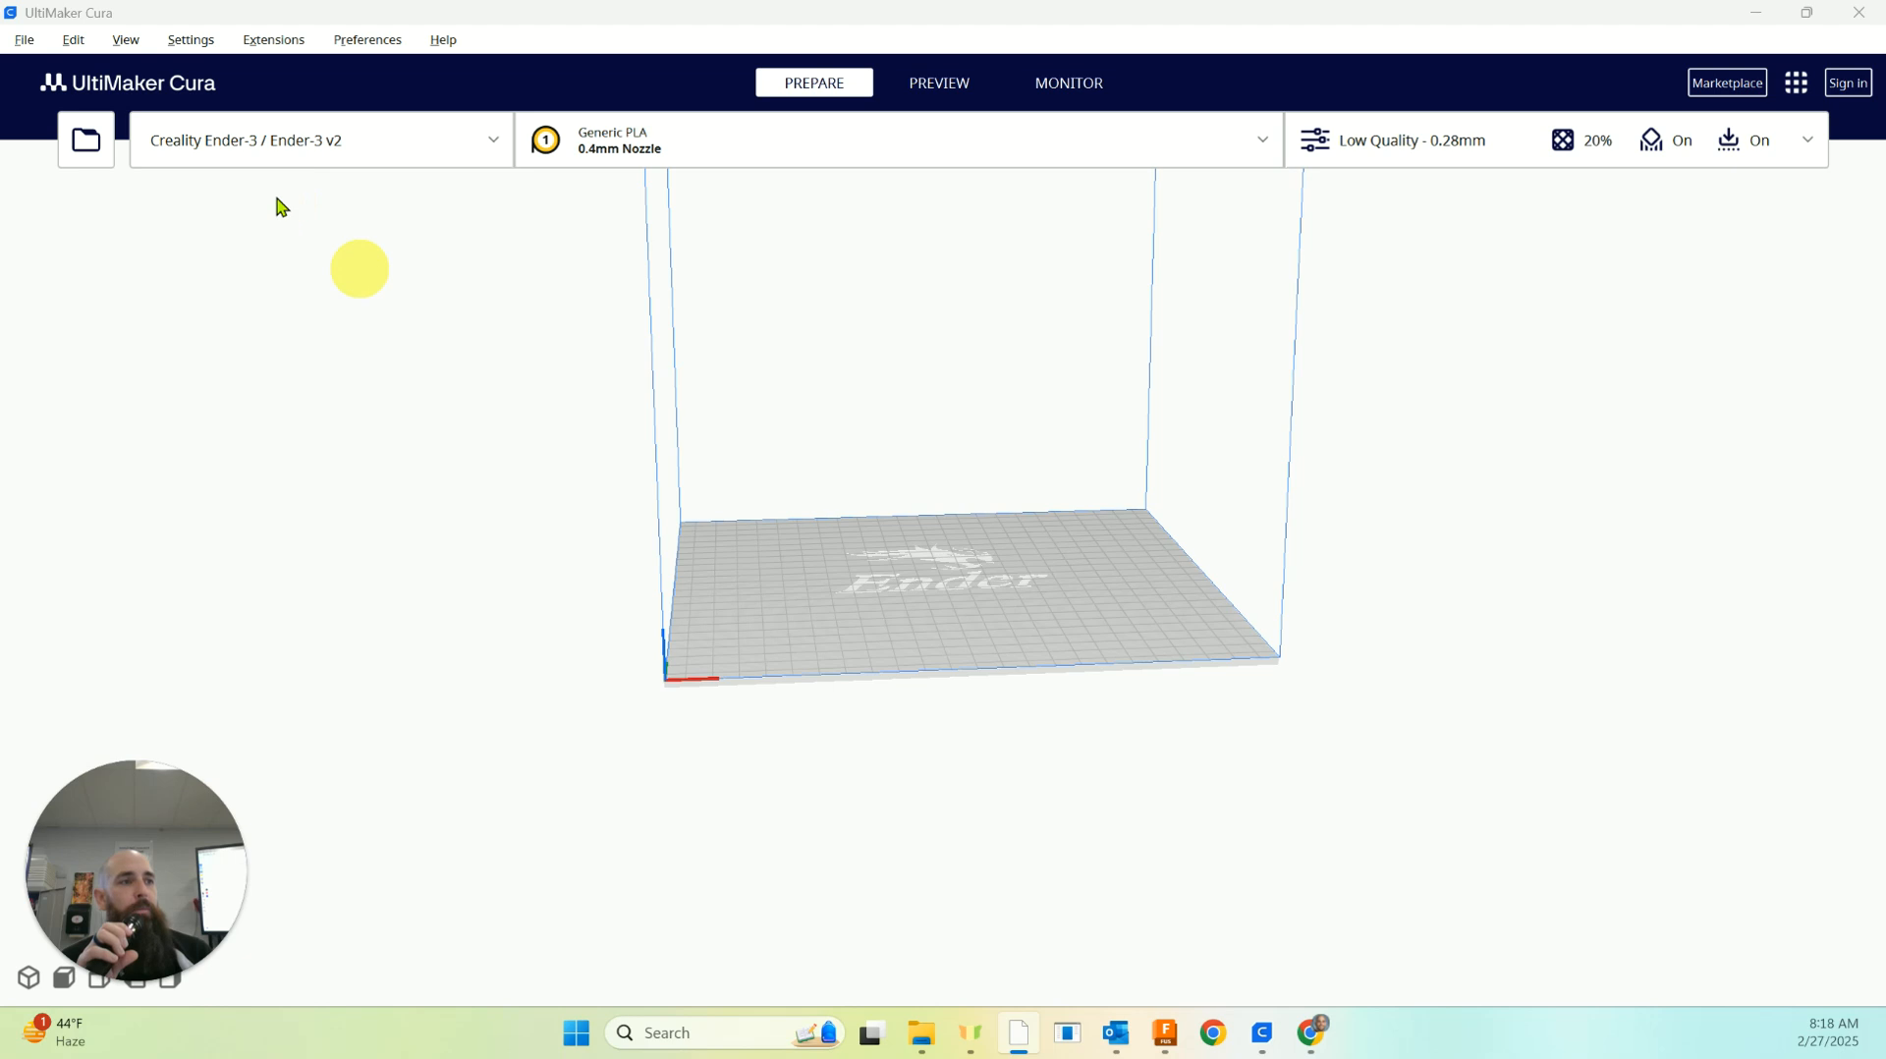
left_click(90, 145)
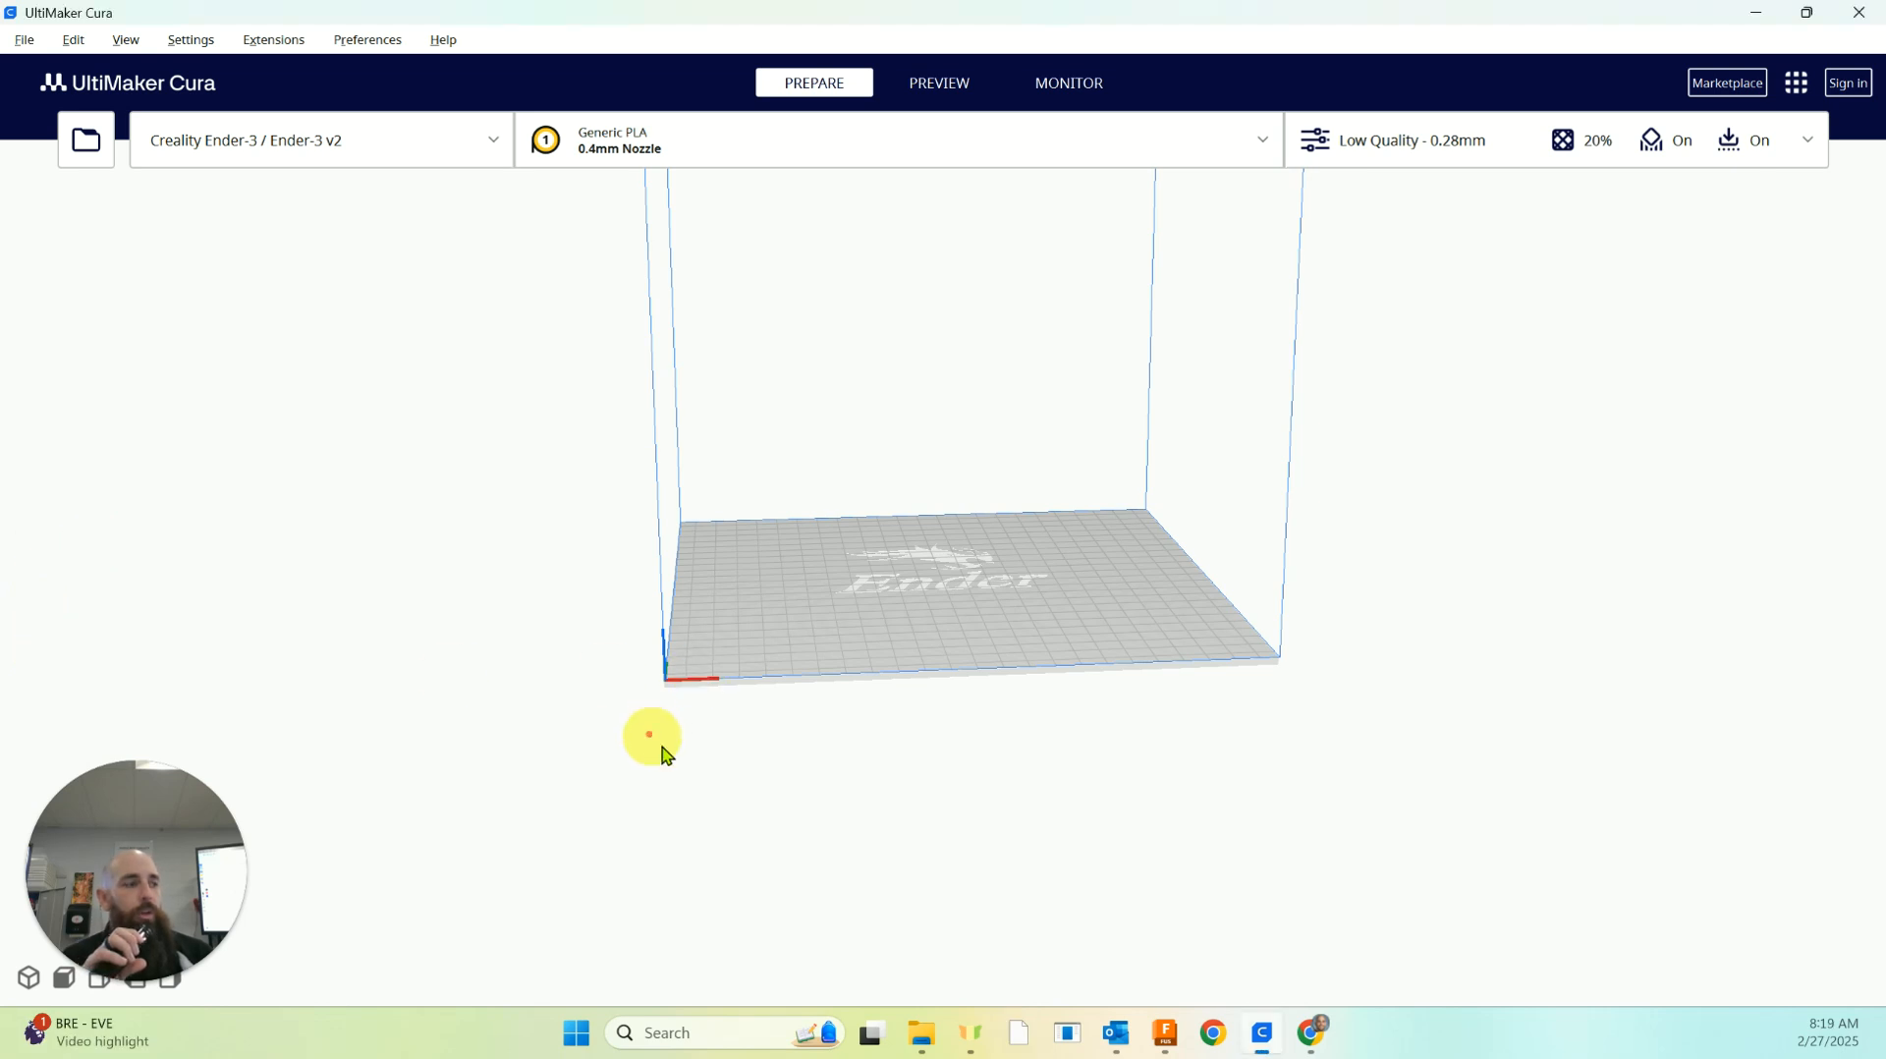
right_click_drag(663, 749, 684, 755)
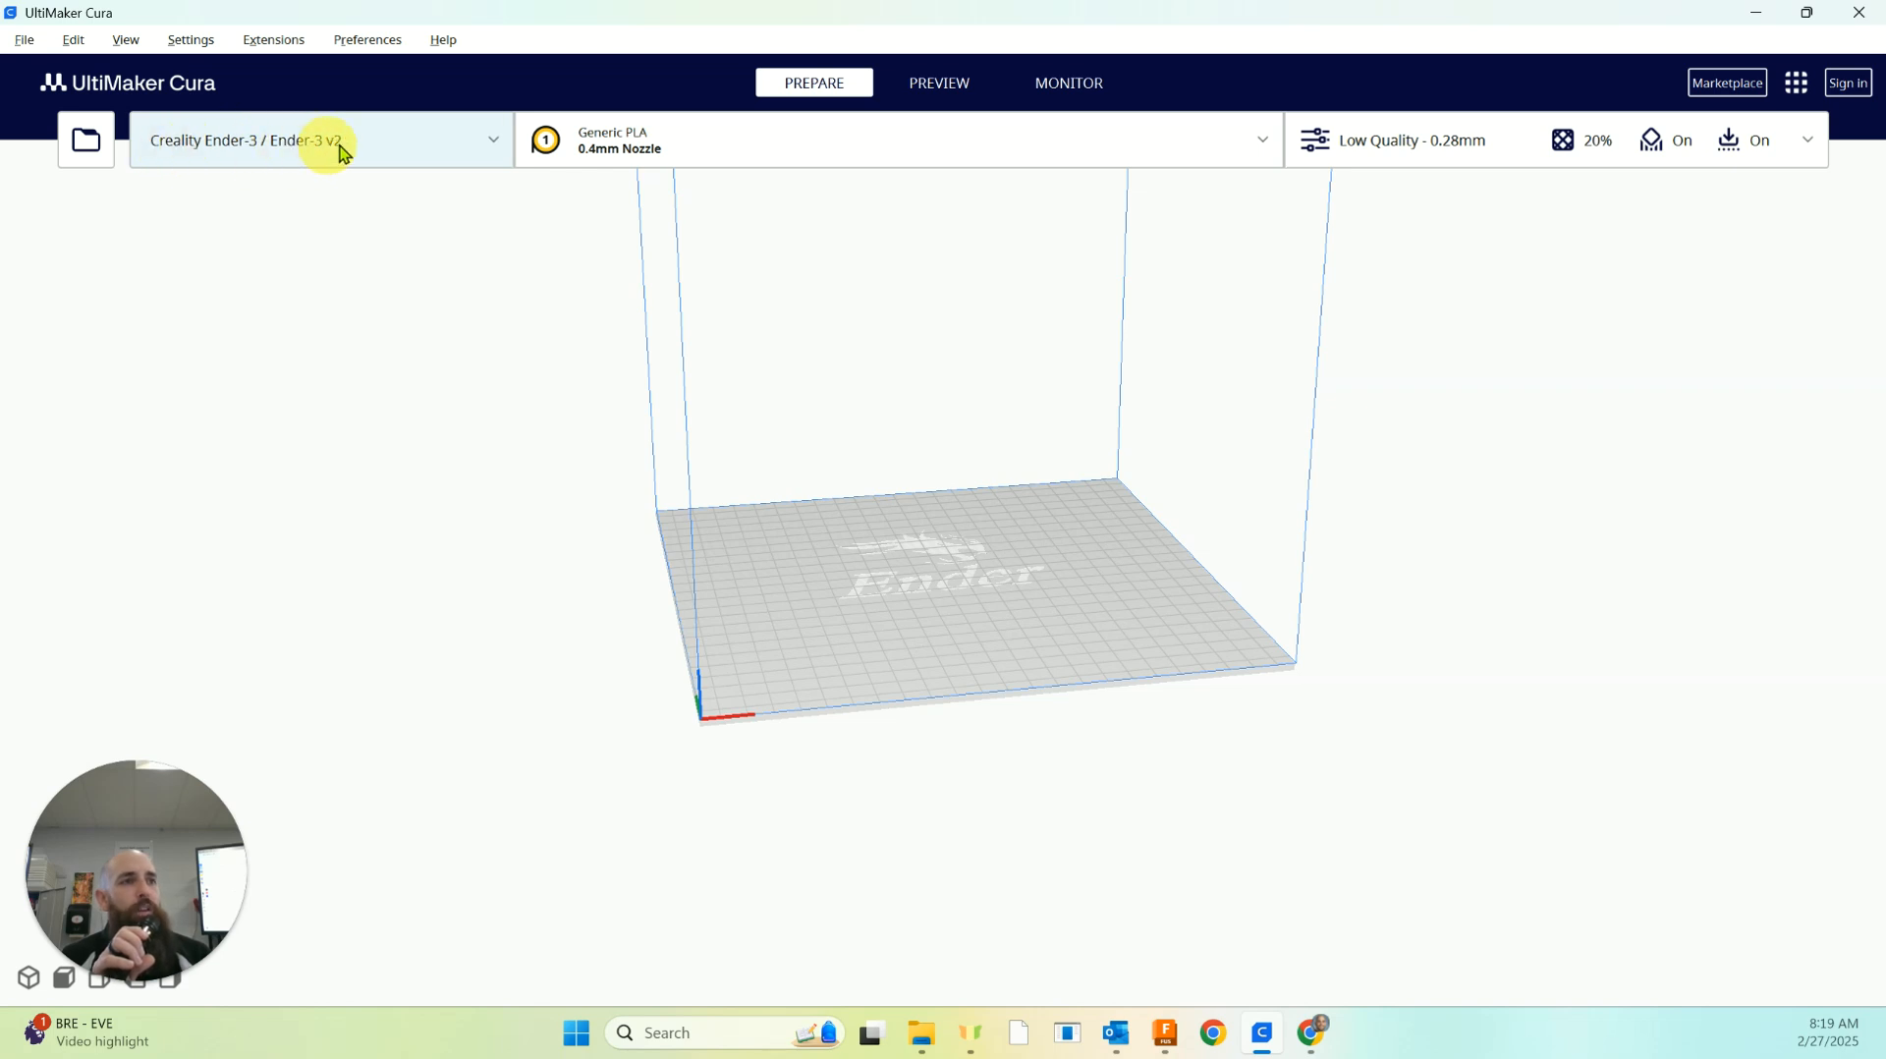
Choose the non-networked Creality Ender-3 / Ender-3 v2 in the new printer setup and close it without adding the printer
left_click(495, 141)
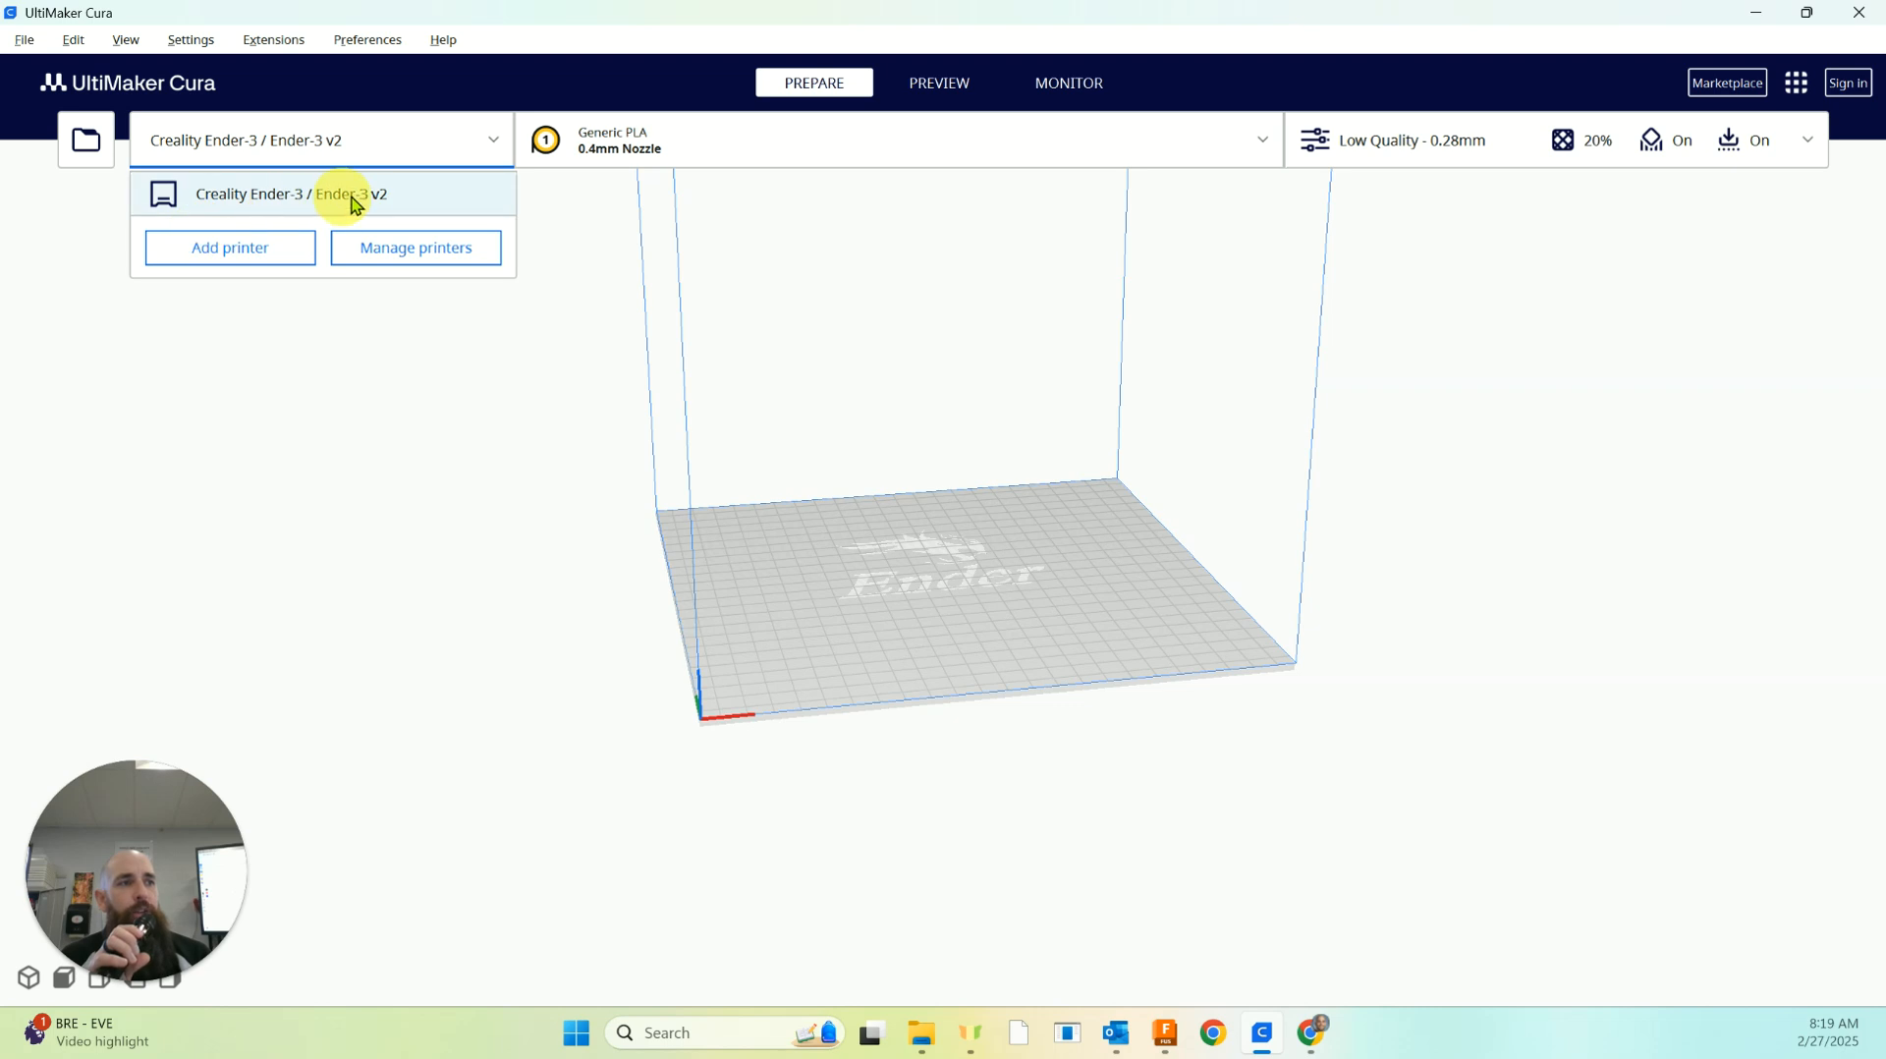
left_click(261, 247)
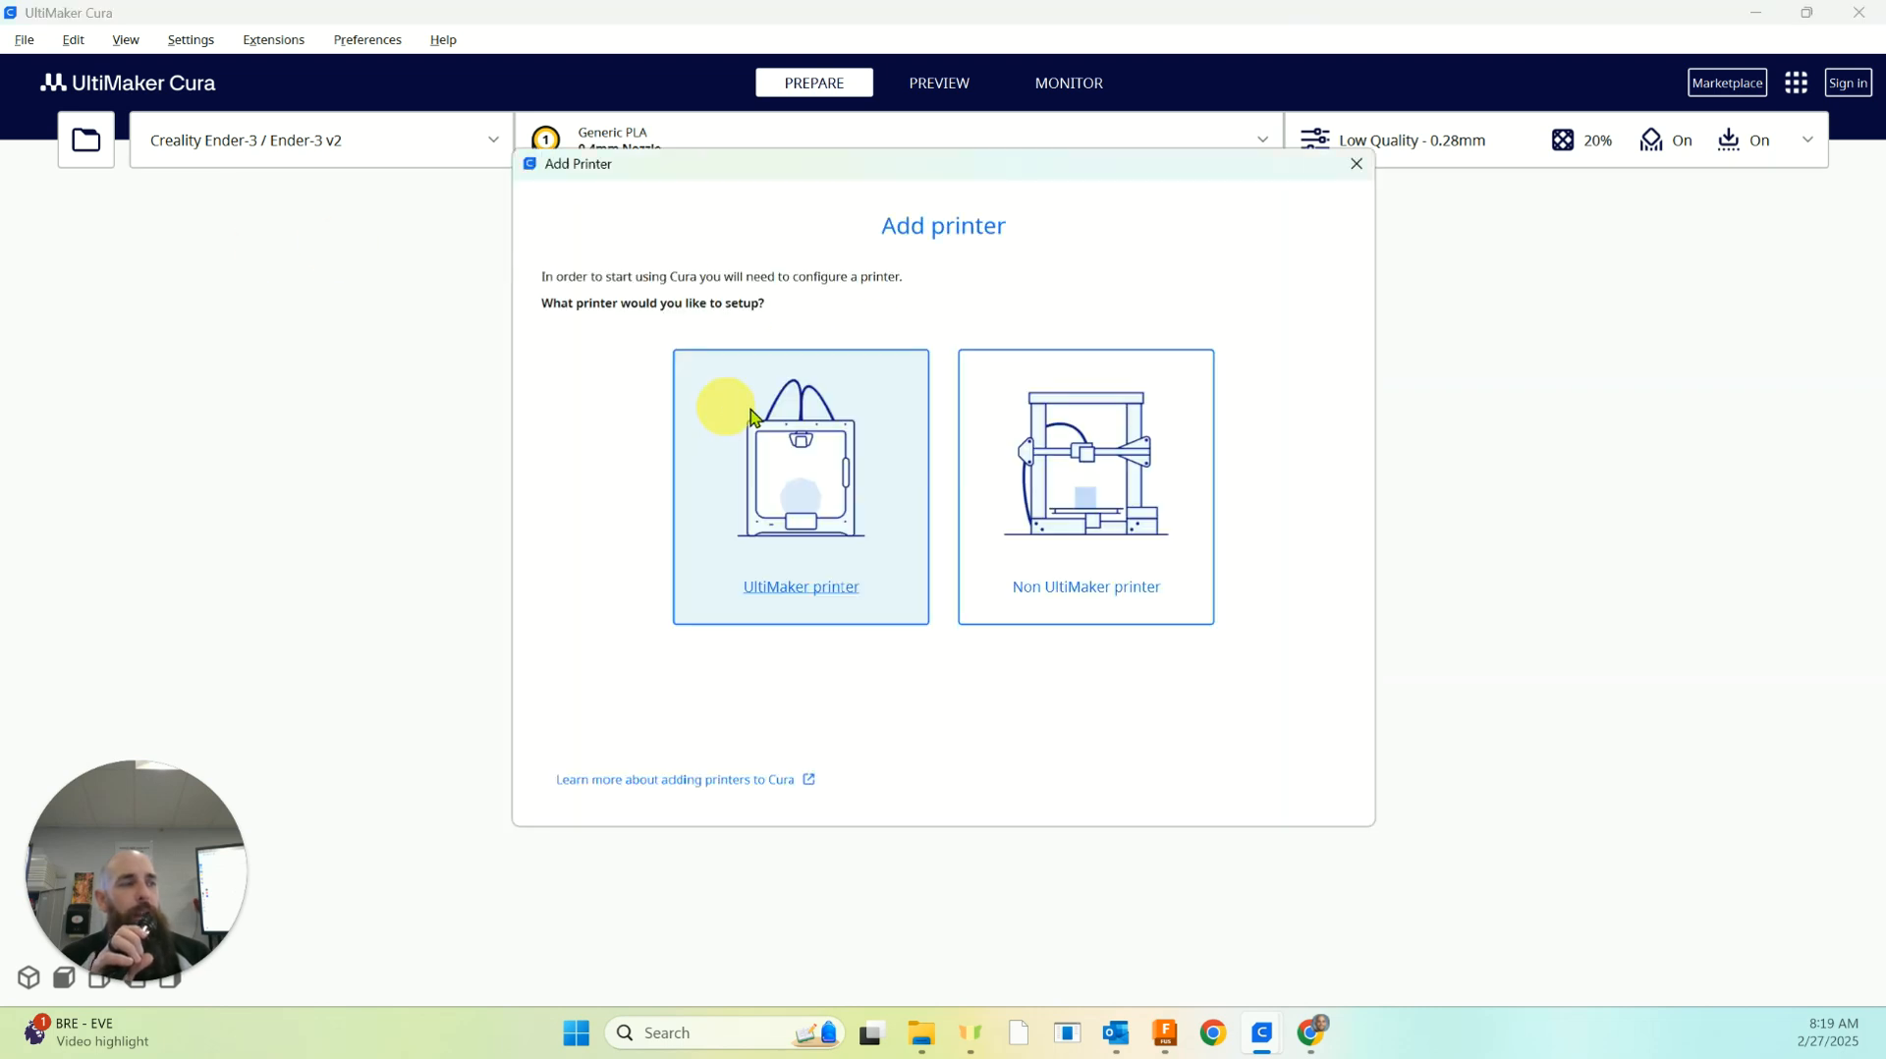
left_click(1072, 587)
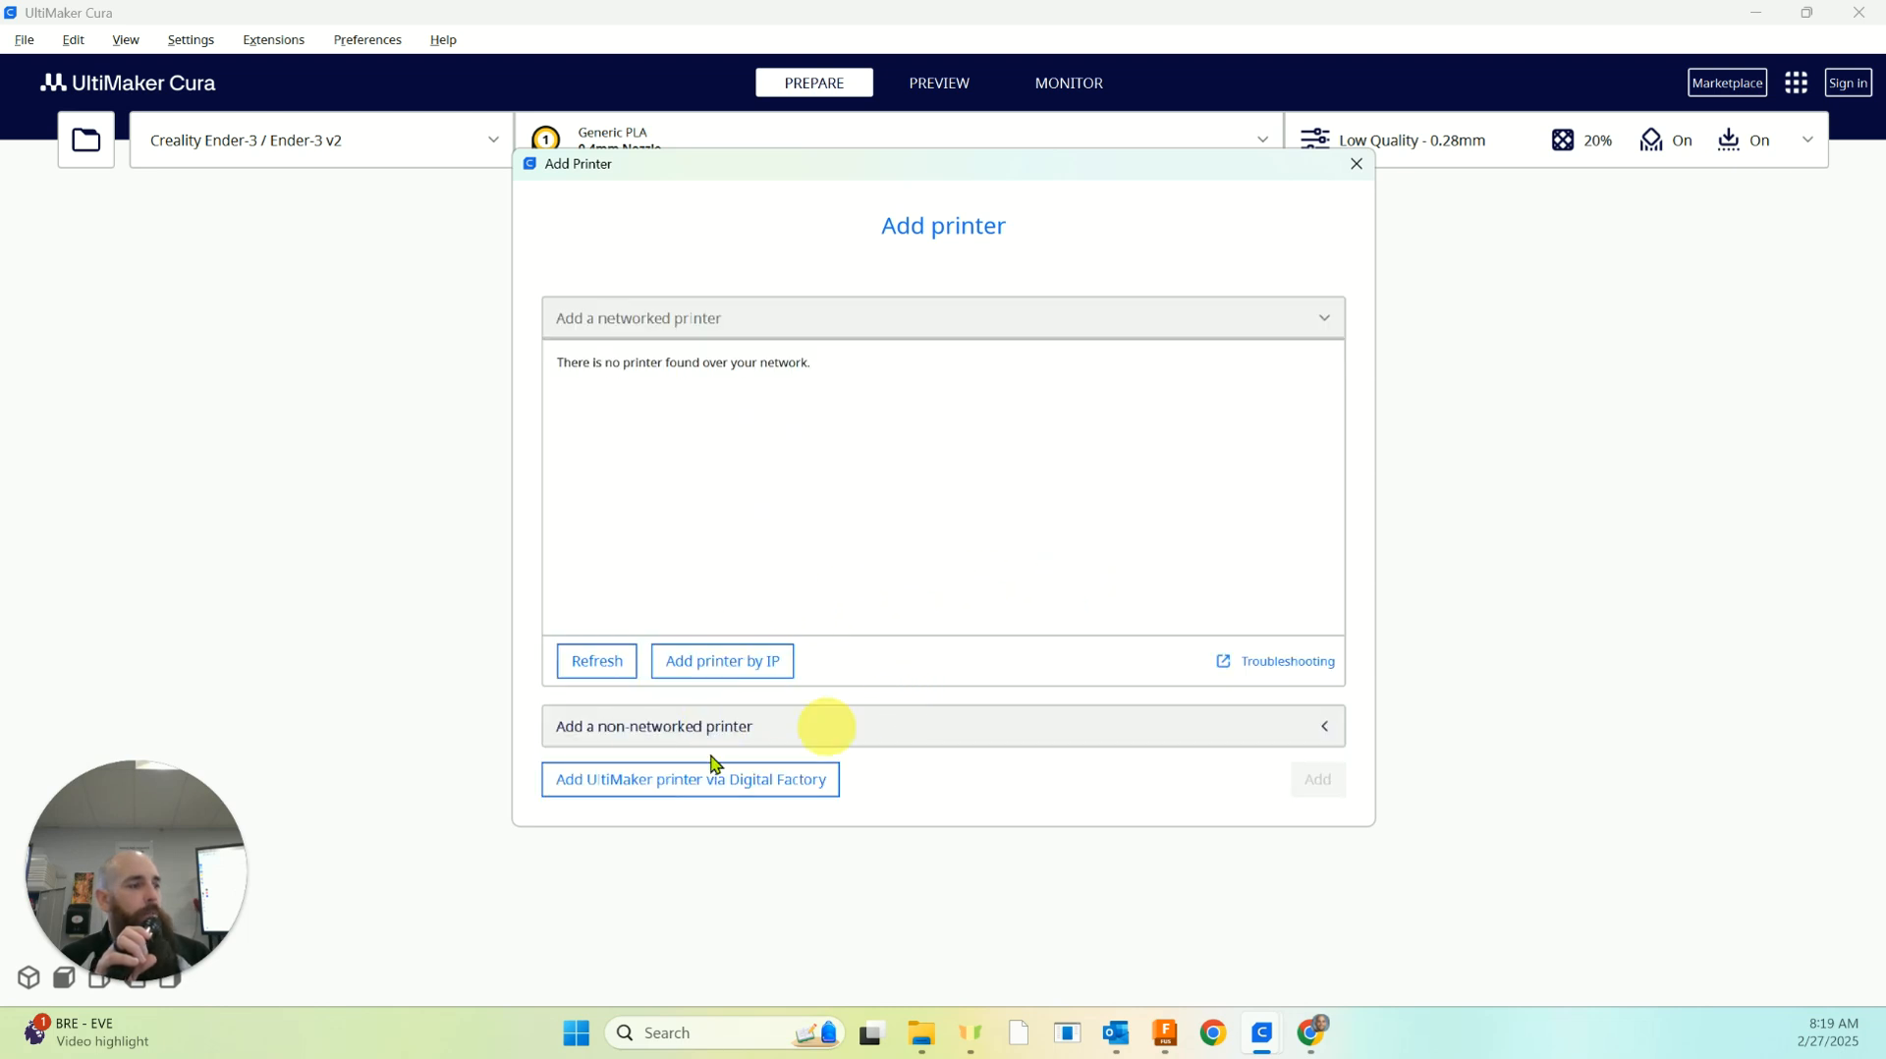
left_click(643, 732)
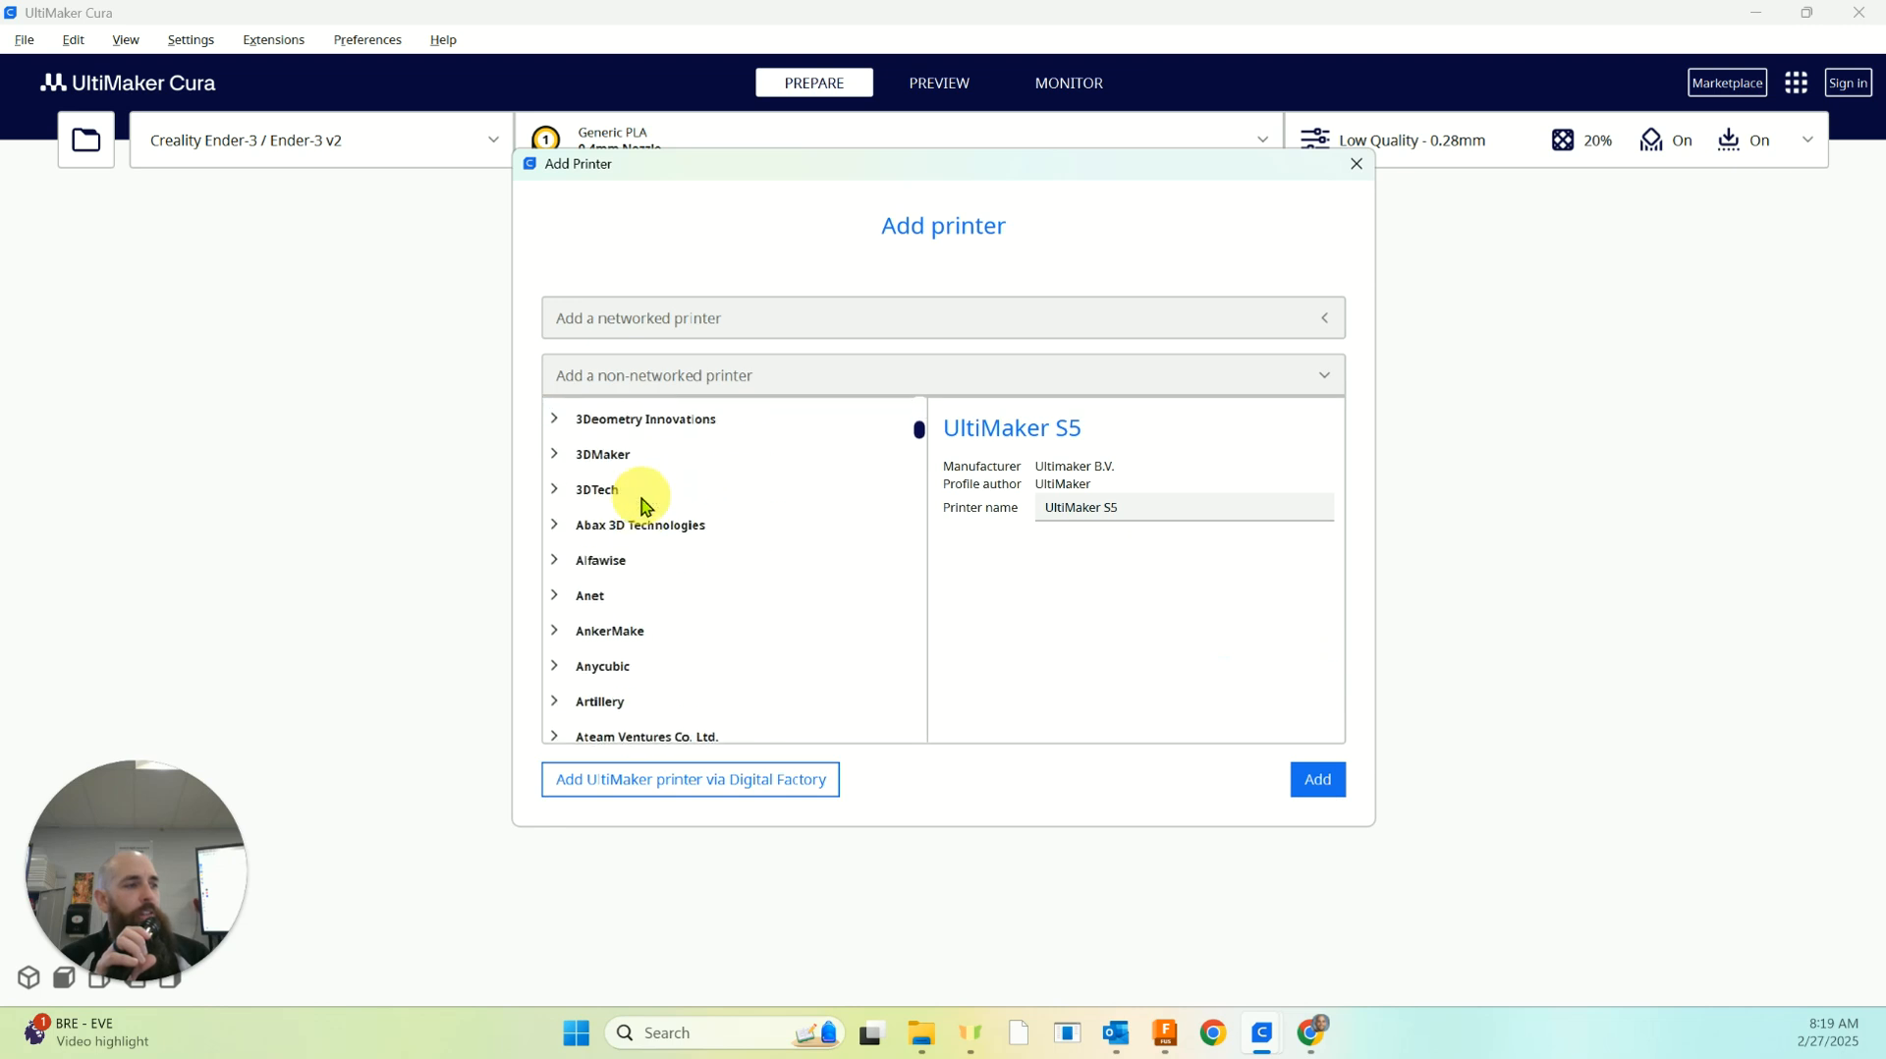
scroll(640, 512, "down", 8)
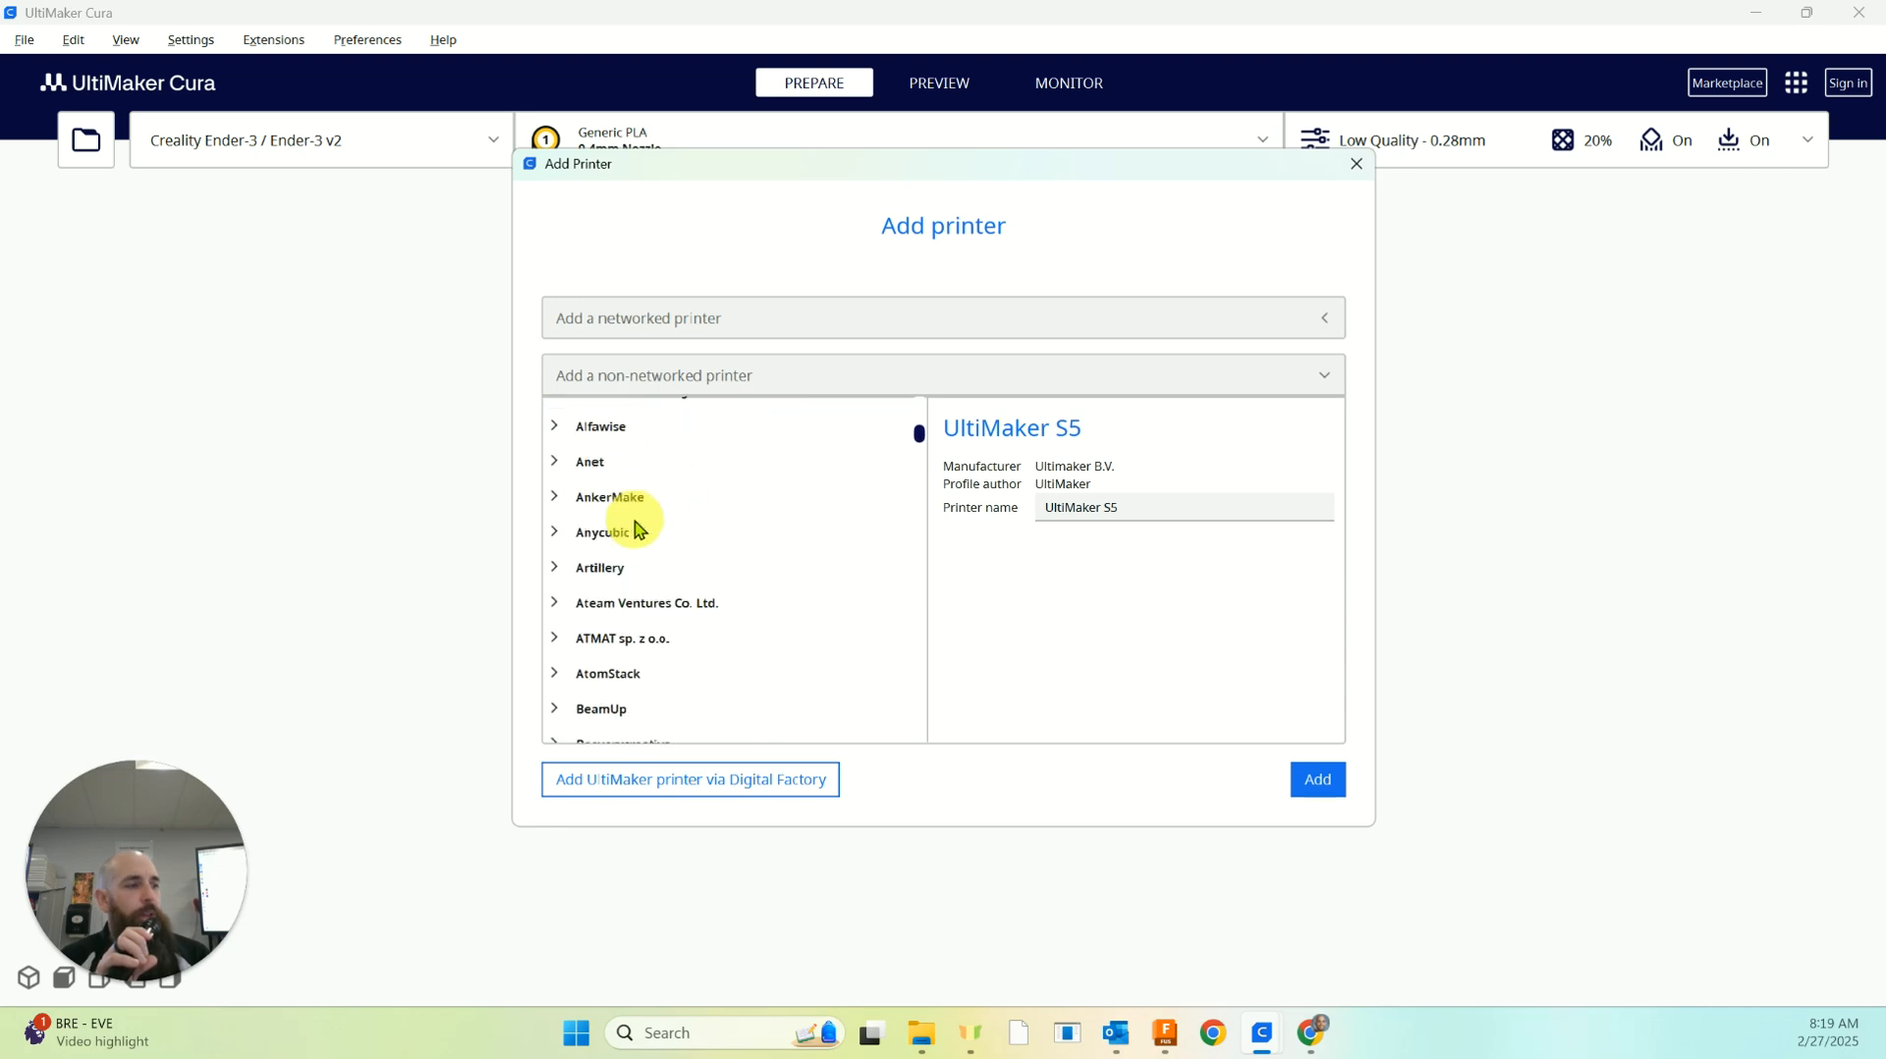
scroll(604, 553, "down", 2)
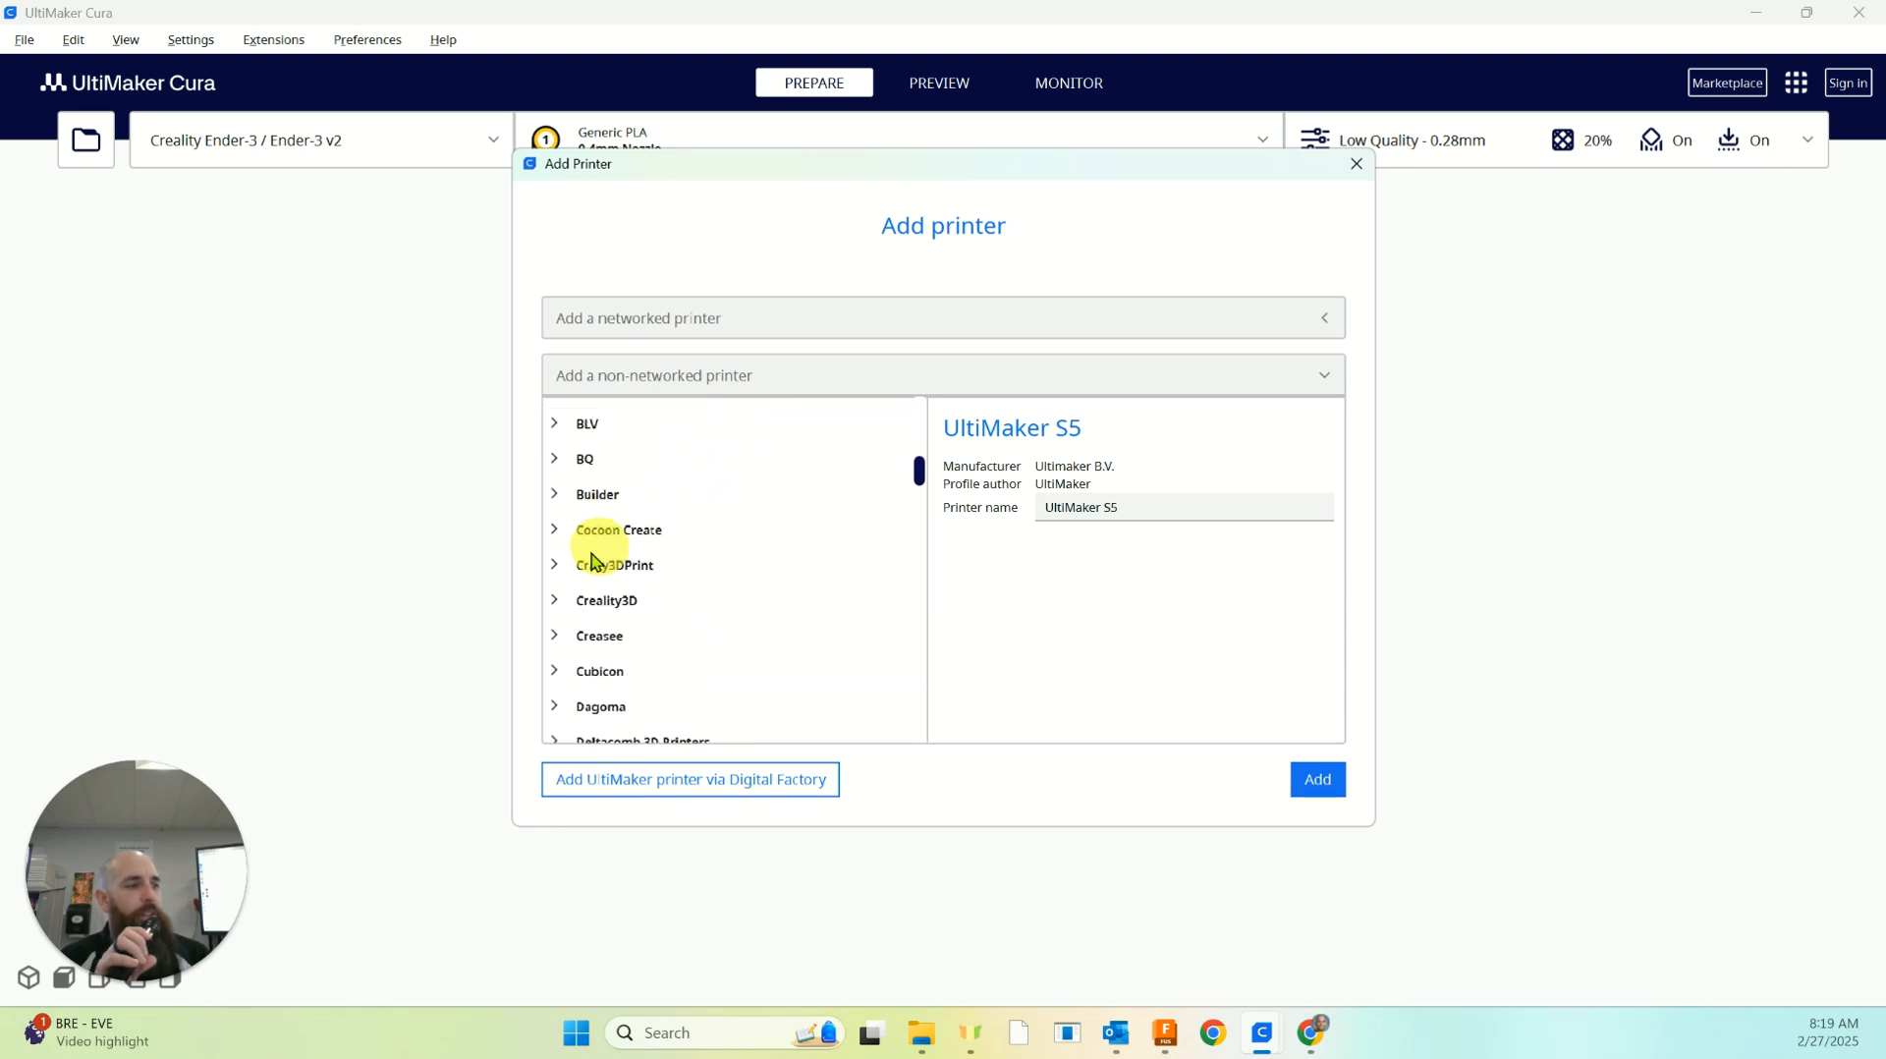
left_click(556, 601)
scroll(674, 611, "down", 6)
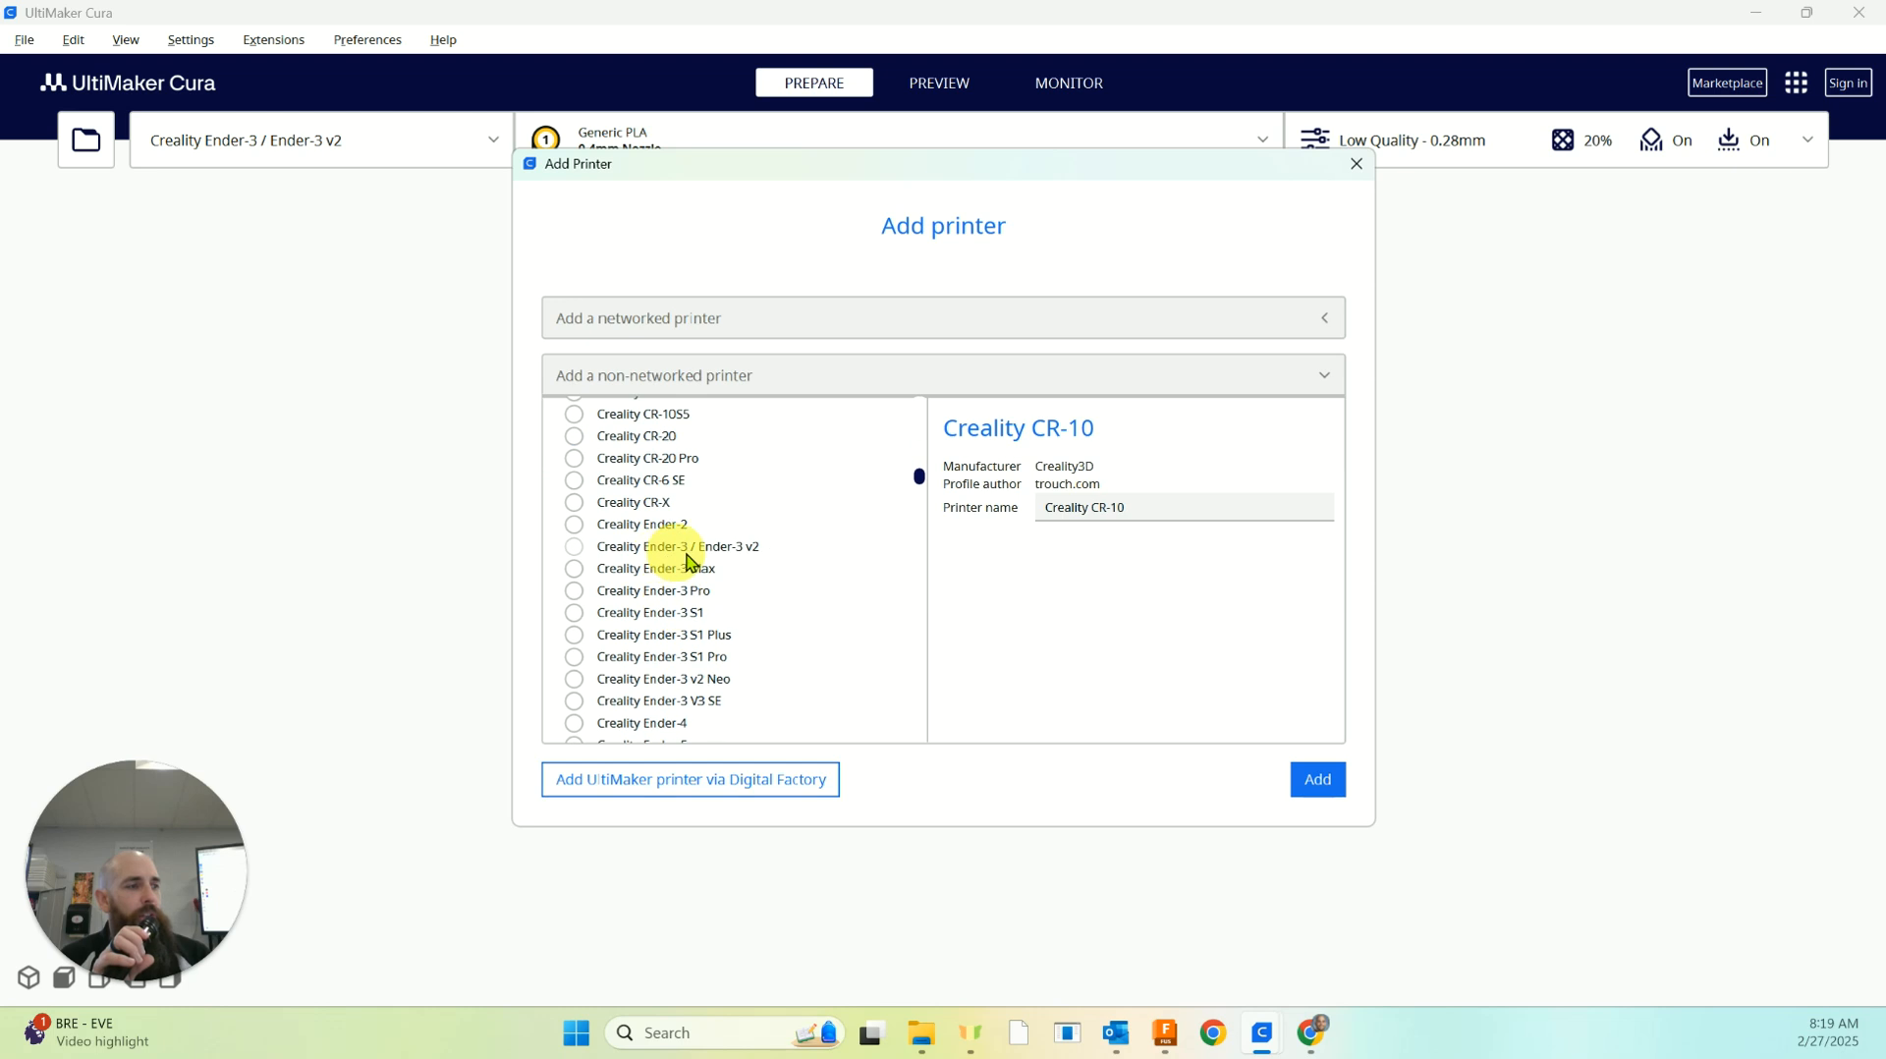
left_click(585, 548)
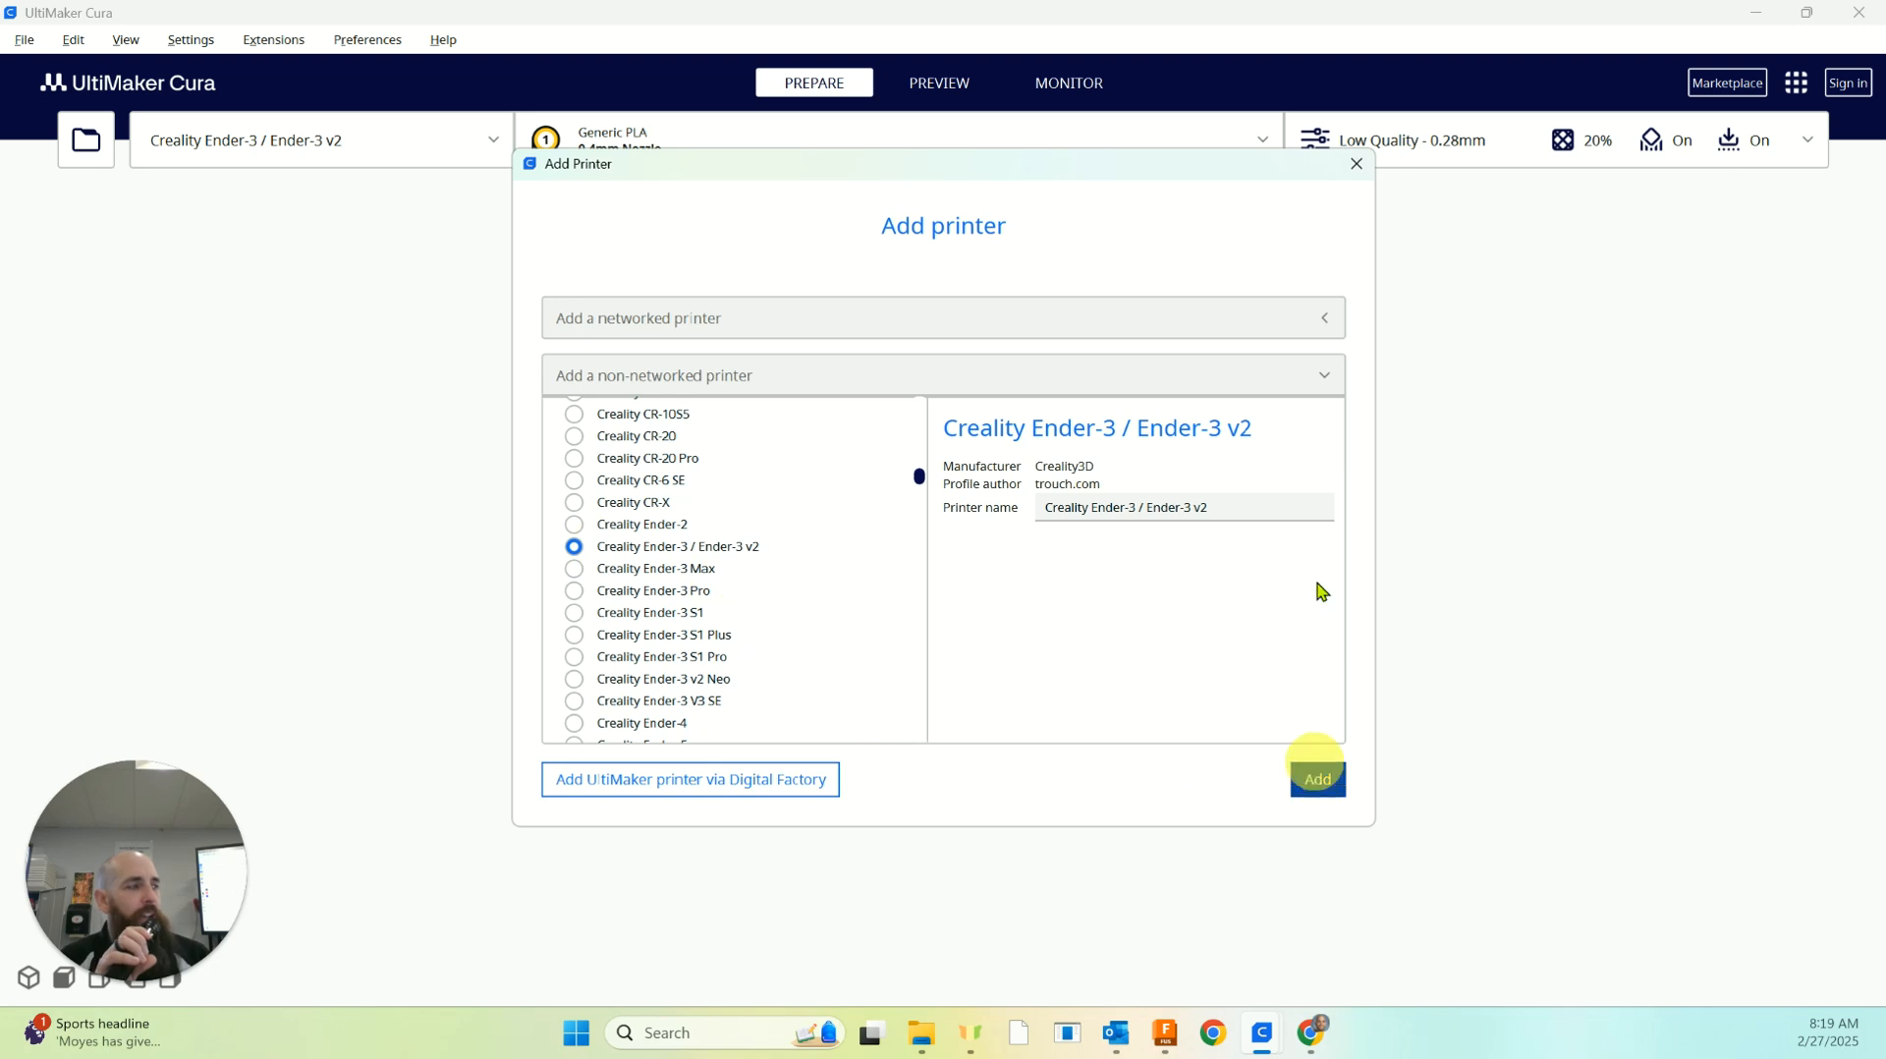
left_click(1357, 163)
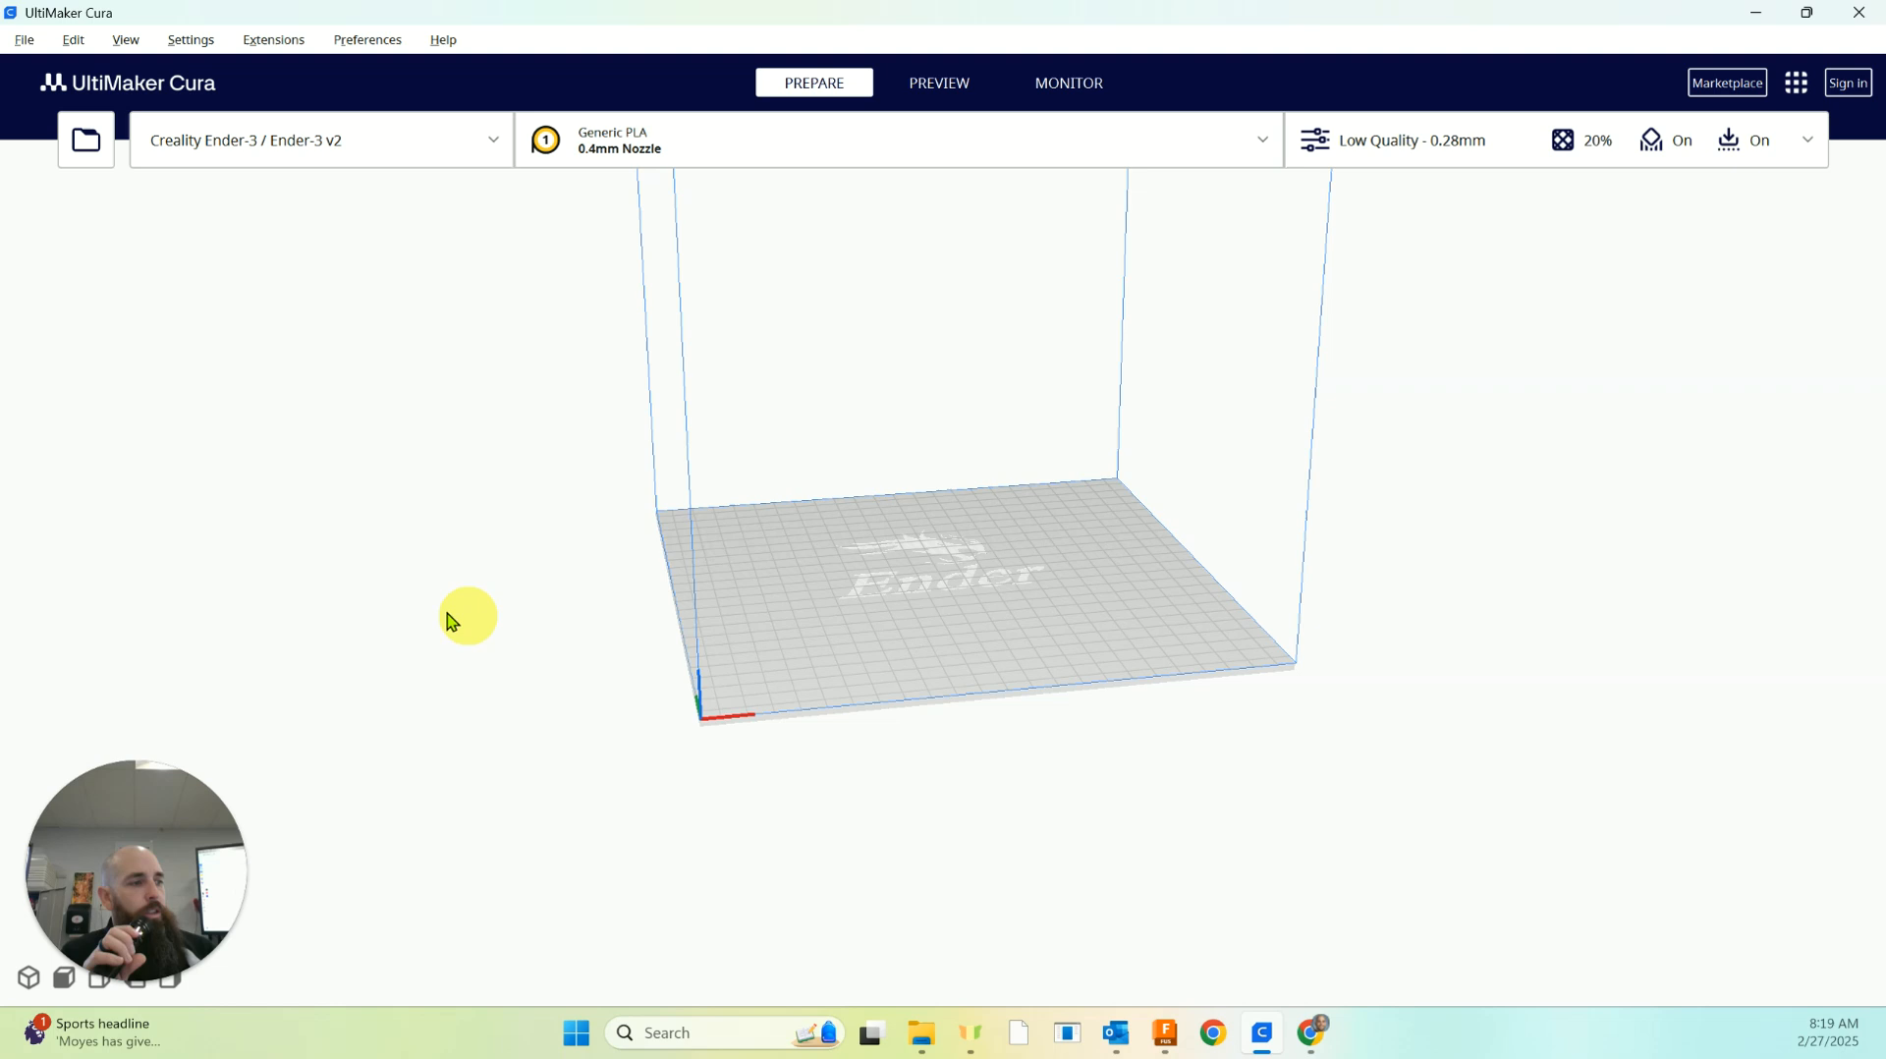
Load the 2AB pear cam v1 STL file from Downloads onto the build plate and select the model
middle_click_drag(453, 649, 448, 764)
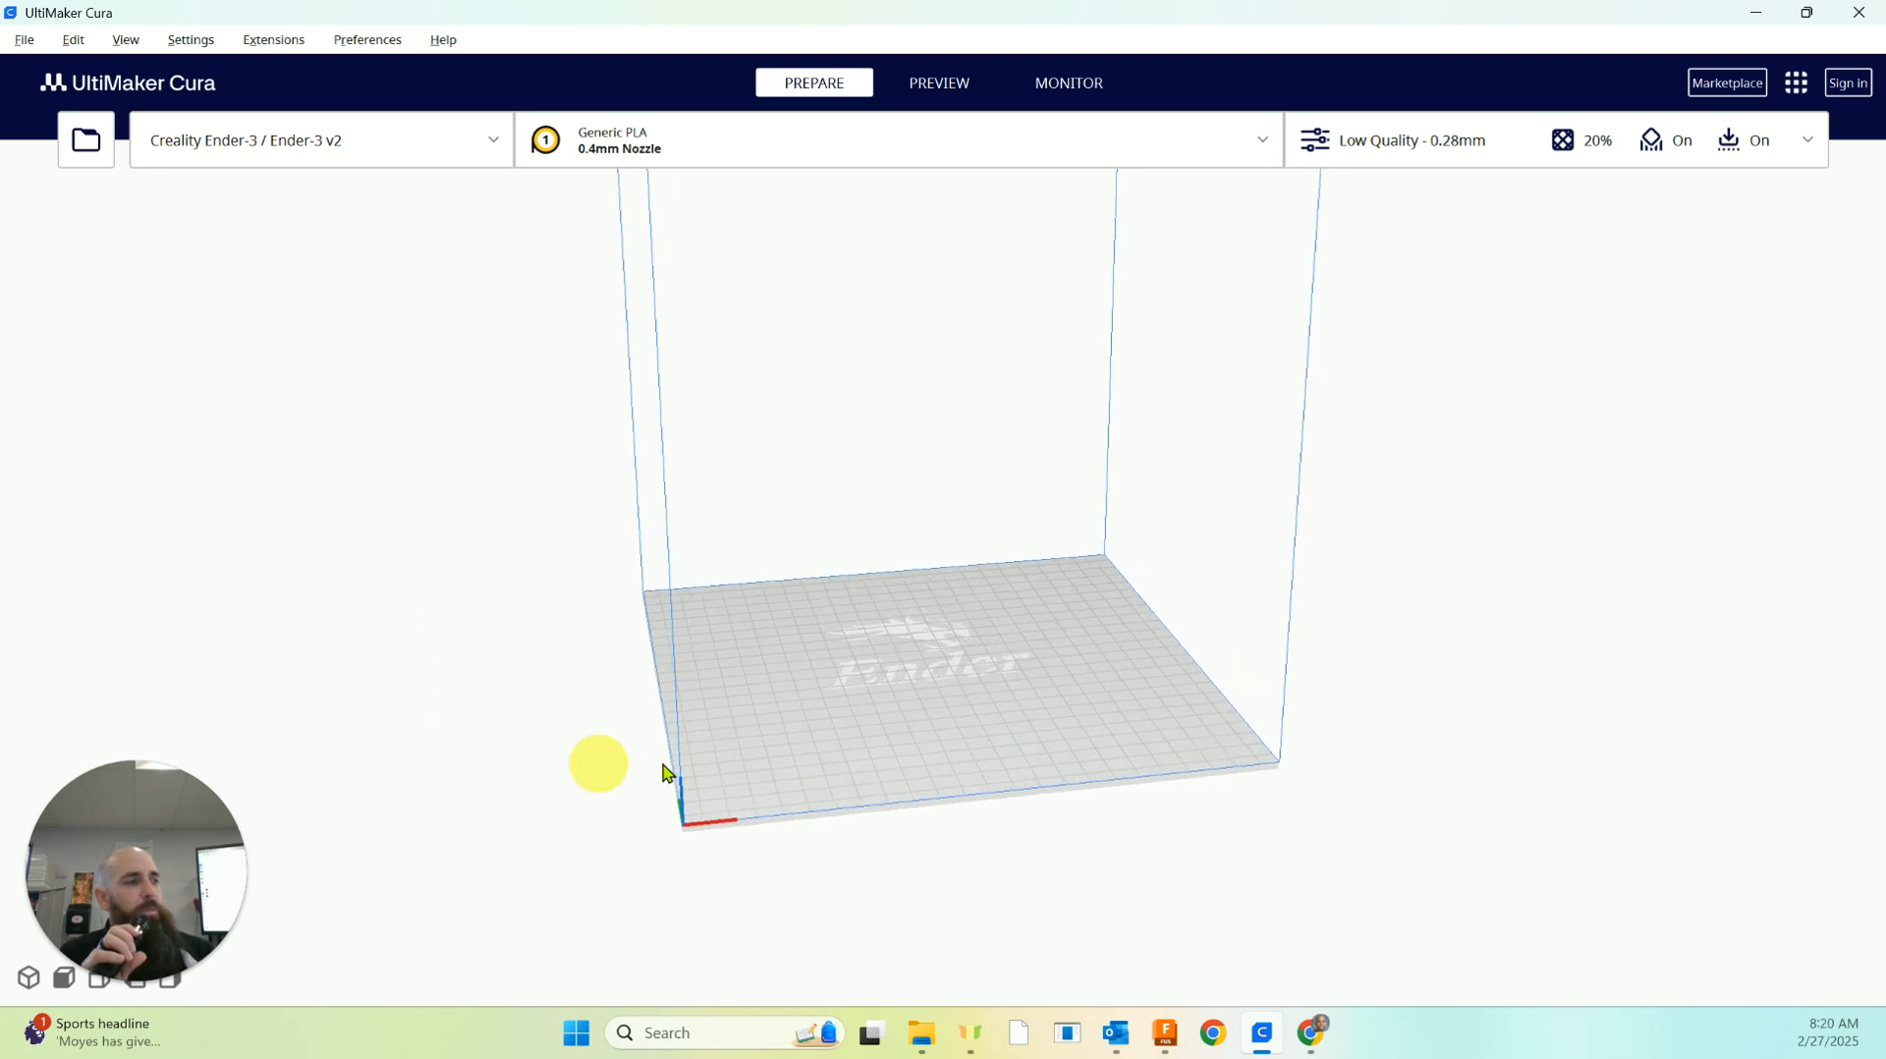
left_click(97, 152)
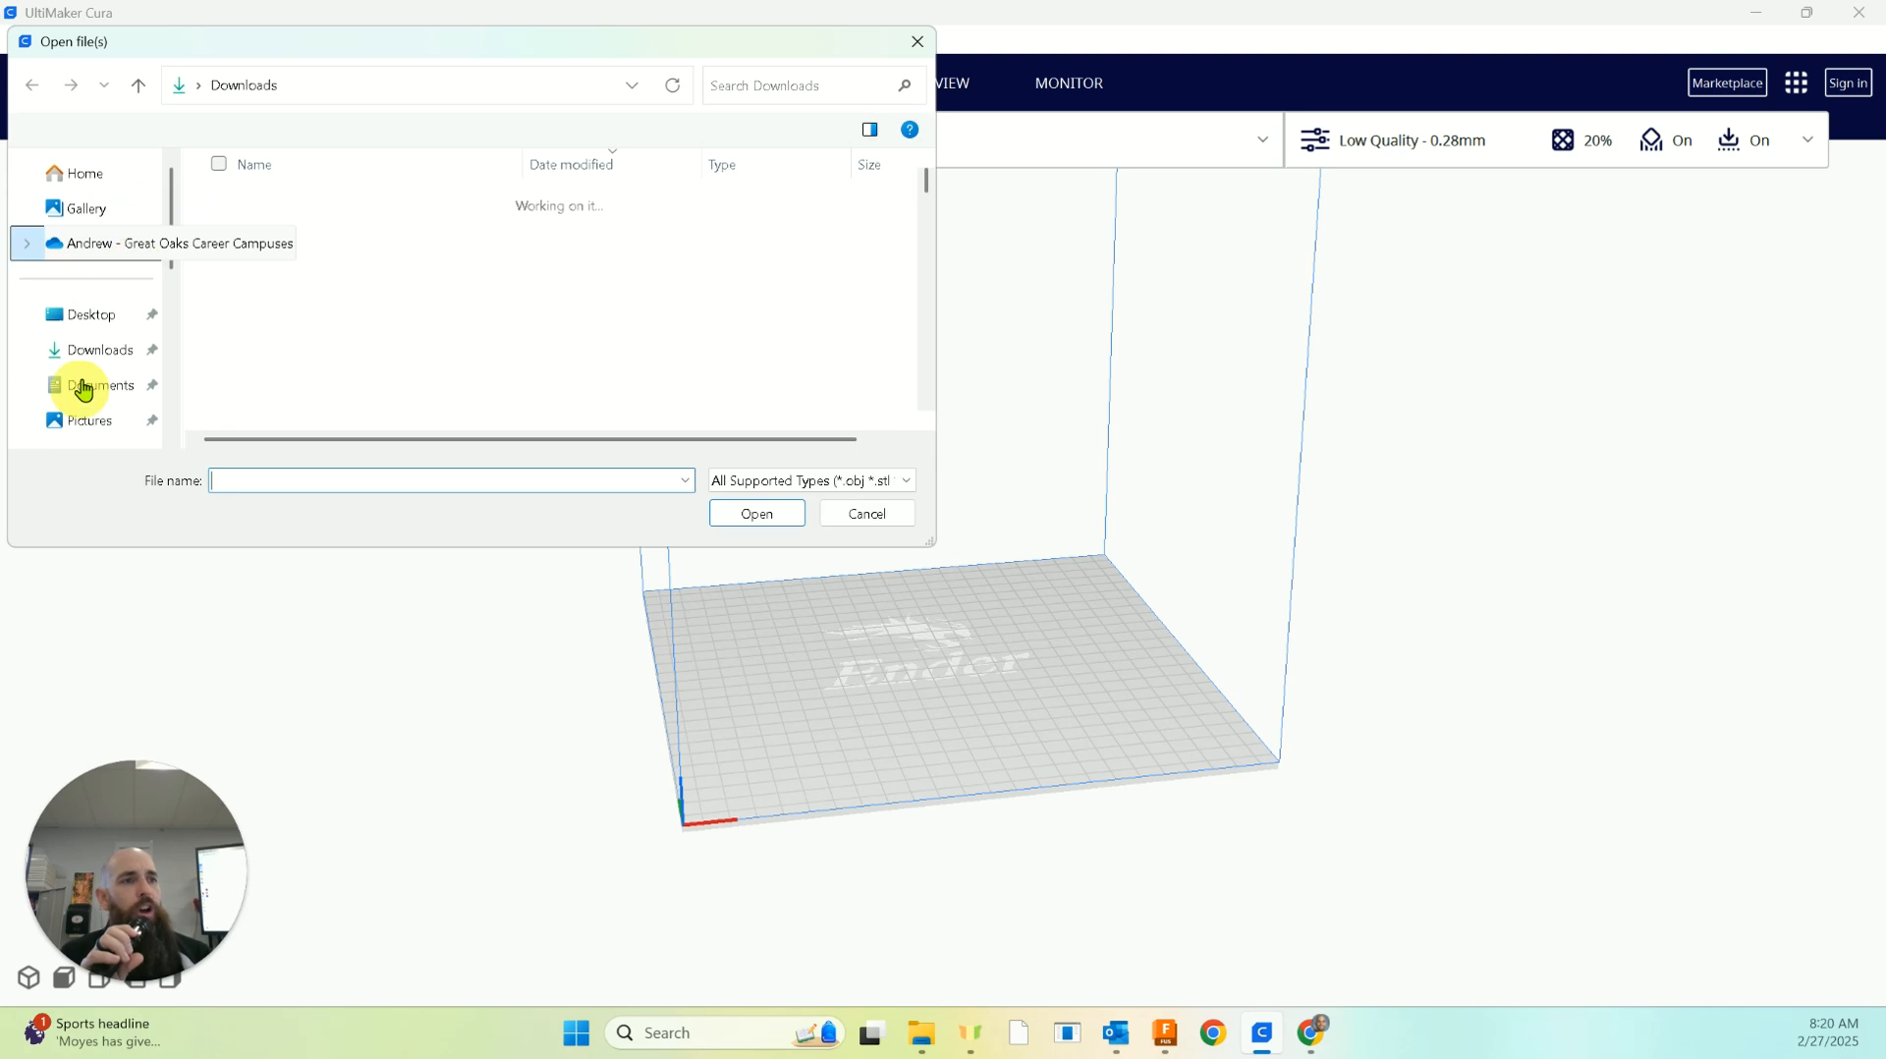
left_click(93, 354)
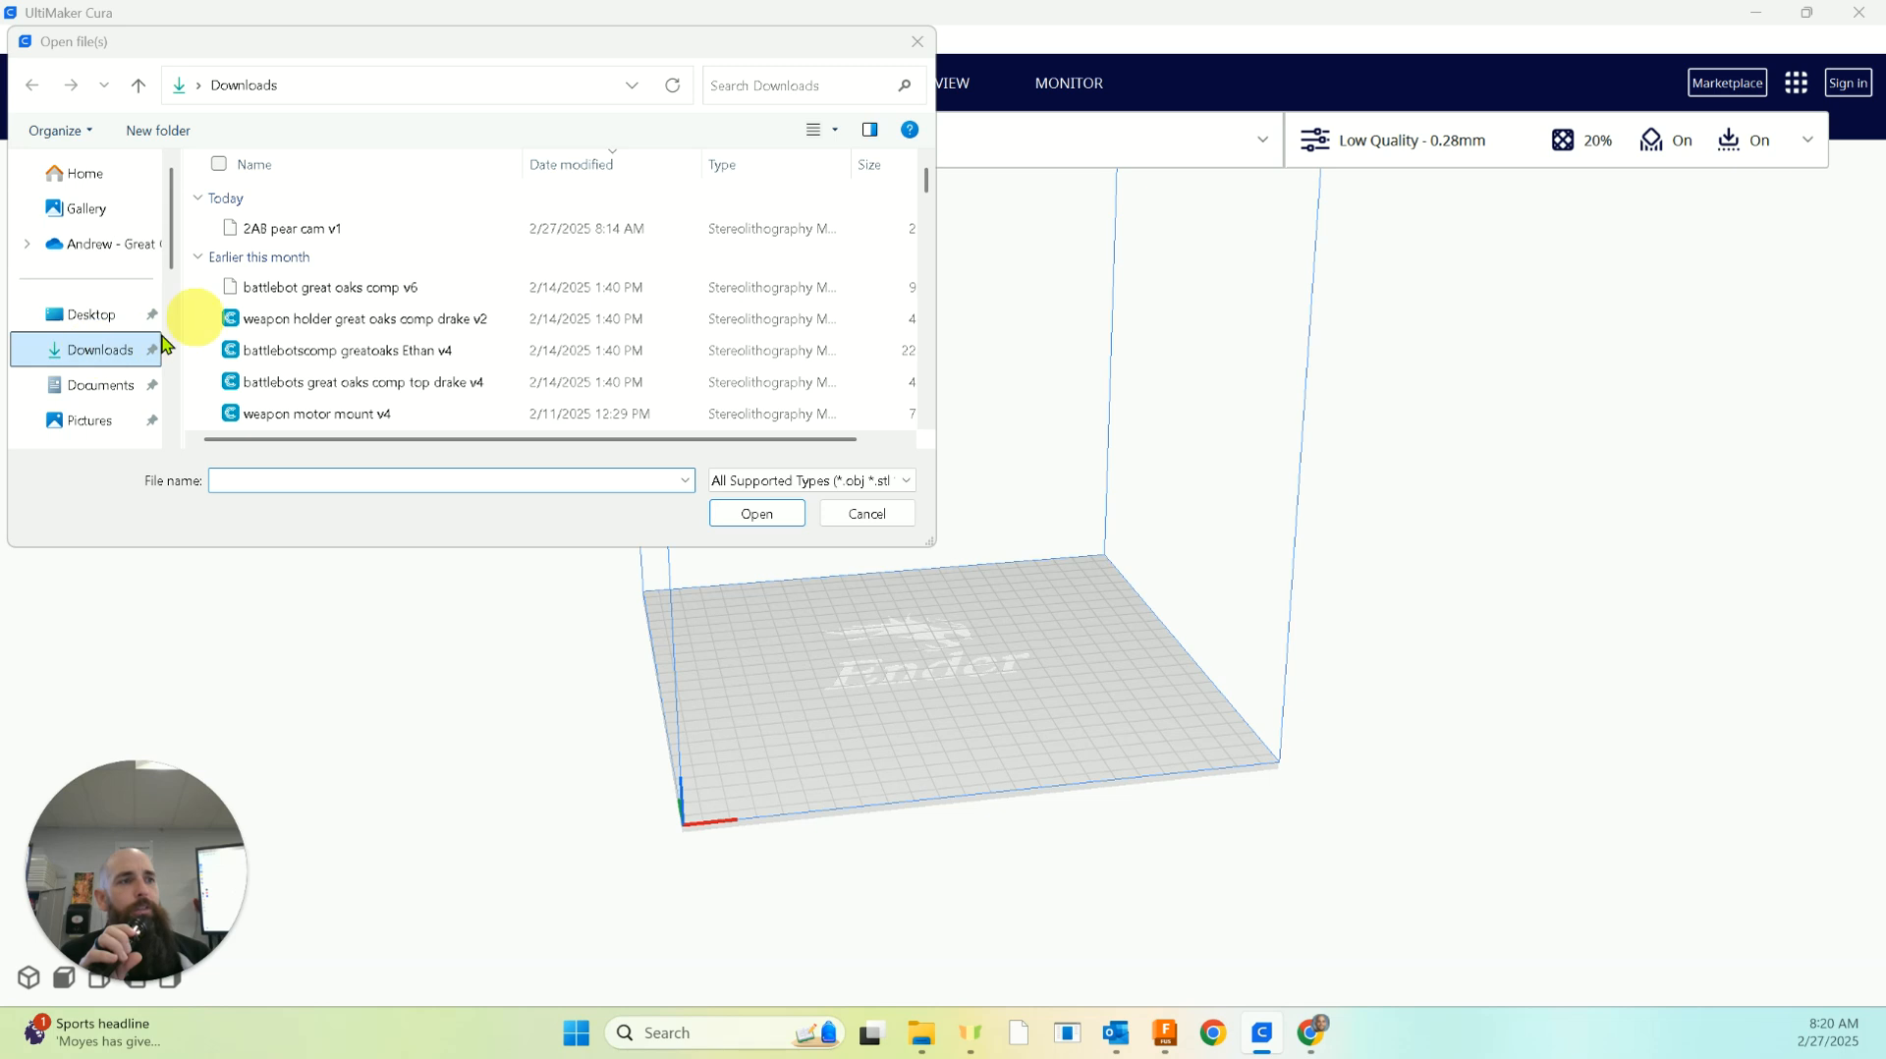
left_click(325, 227)
left_click(770, 511)
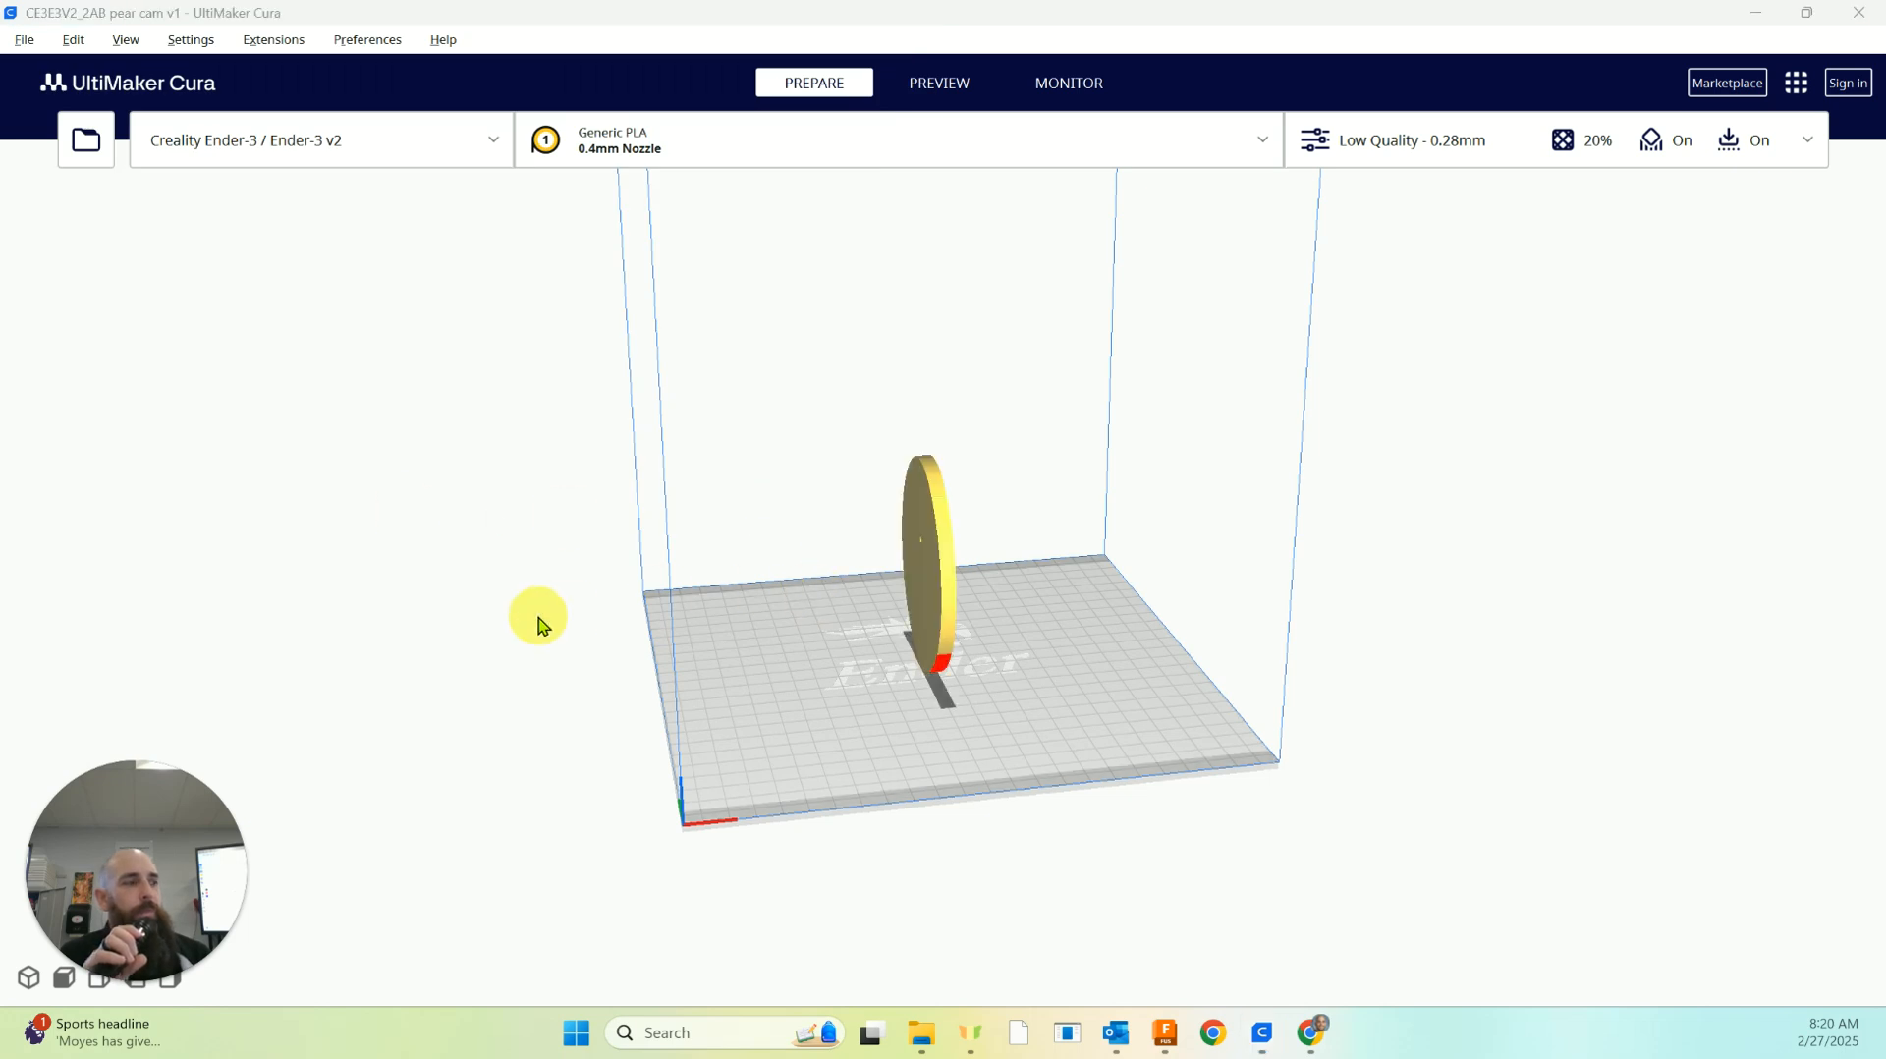
mouse_move(1325, 579)
right_mouse_down()
mouse_move(1285, 589)
mouse_move(1107, 544)
mouse_move(1137, 586)
mouse_move(1400, 565)
mouse_move(1293, 467)
mouse_move(1065, 559)
mouse_move(930, 589)
mouse_move(1351, 562)
right_mouse_up()
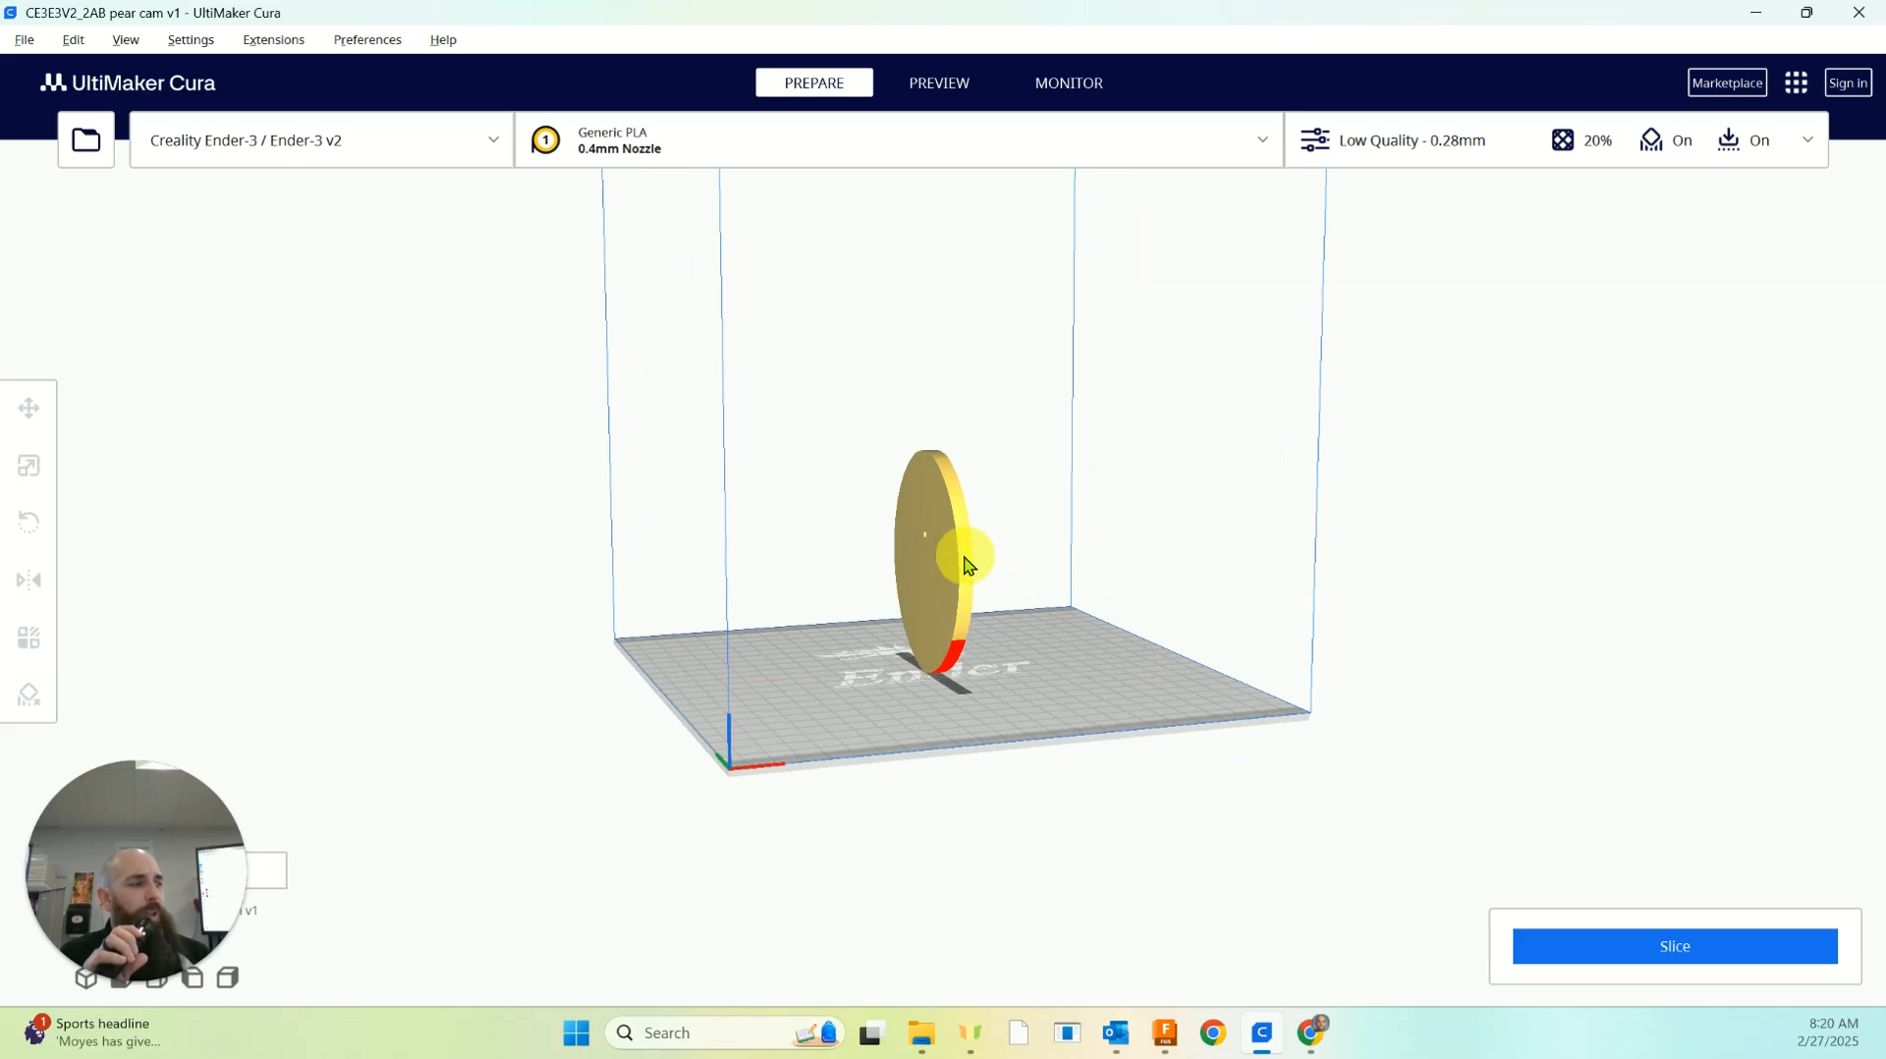
left_click(940, 557)
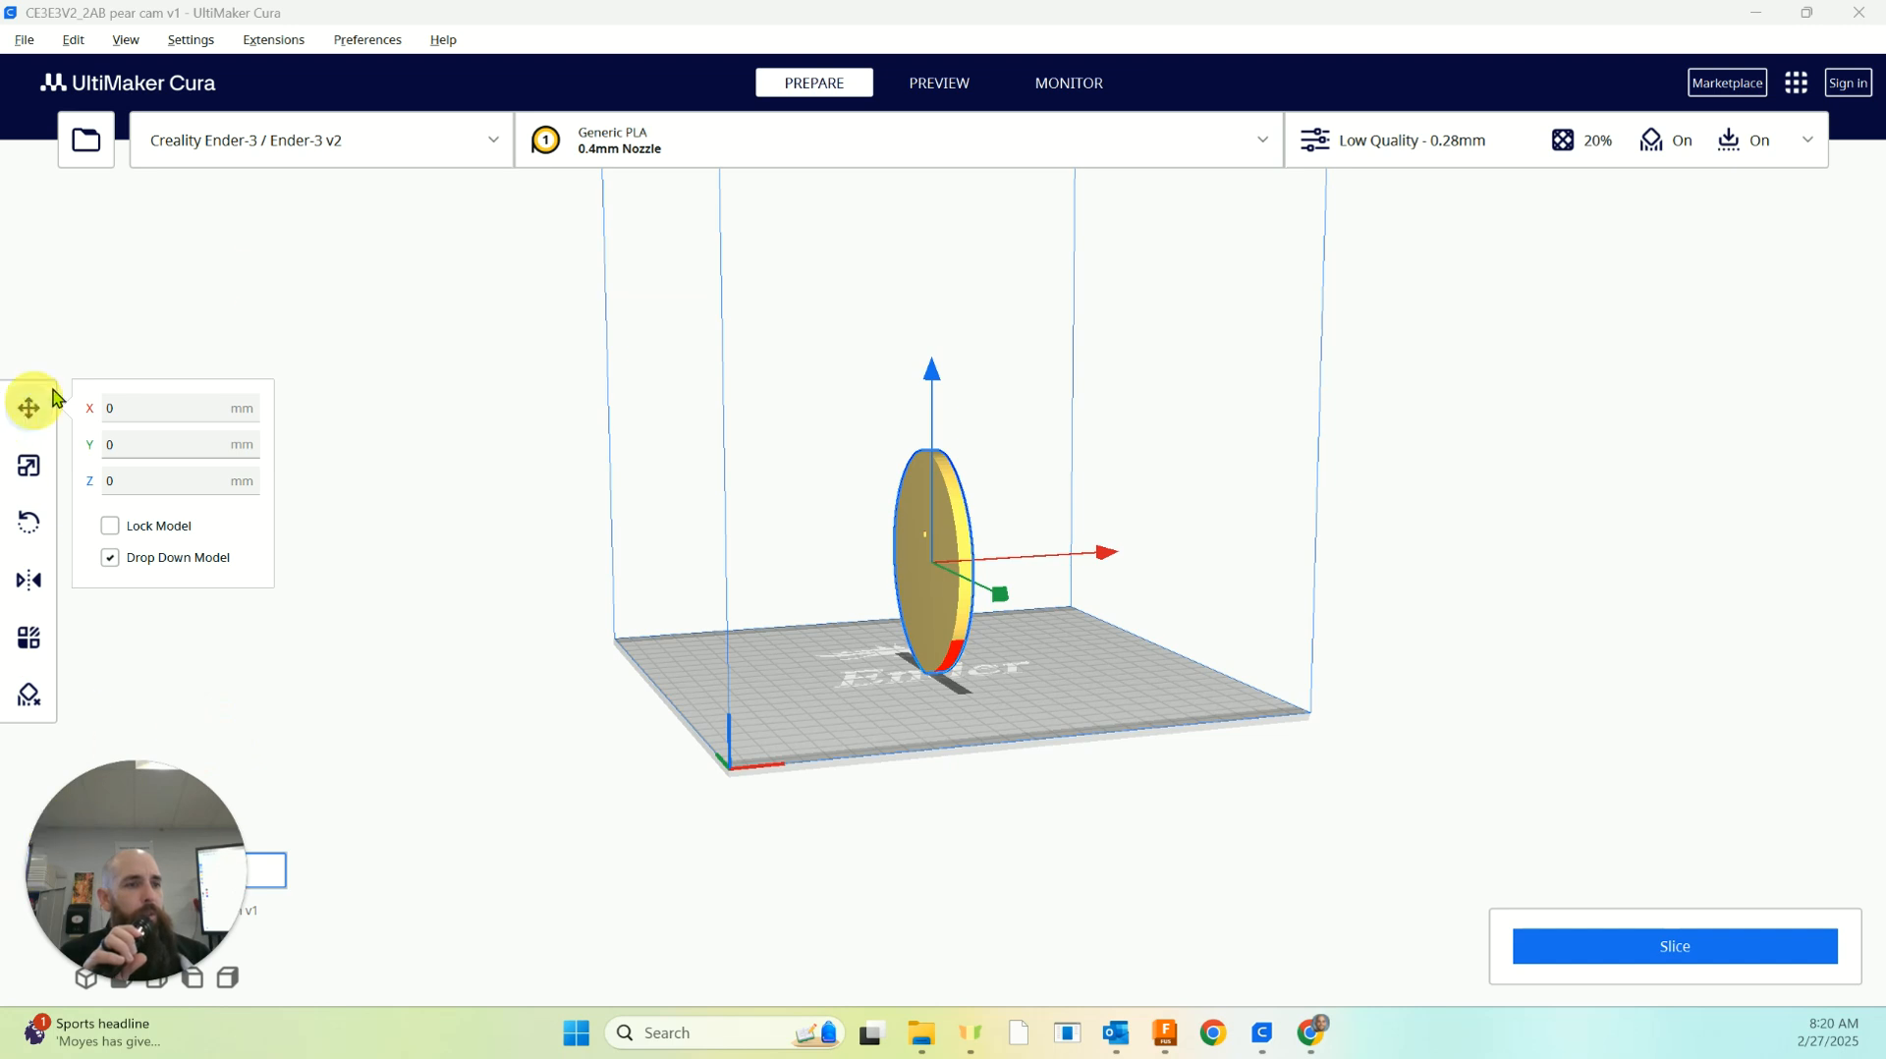
Shrink the Cura window to a floating size and rotate the pear cam so it lies flat on the build plate
left_click(1806, 13)
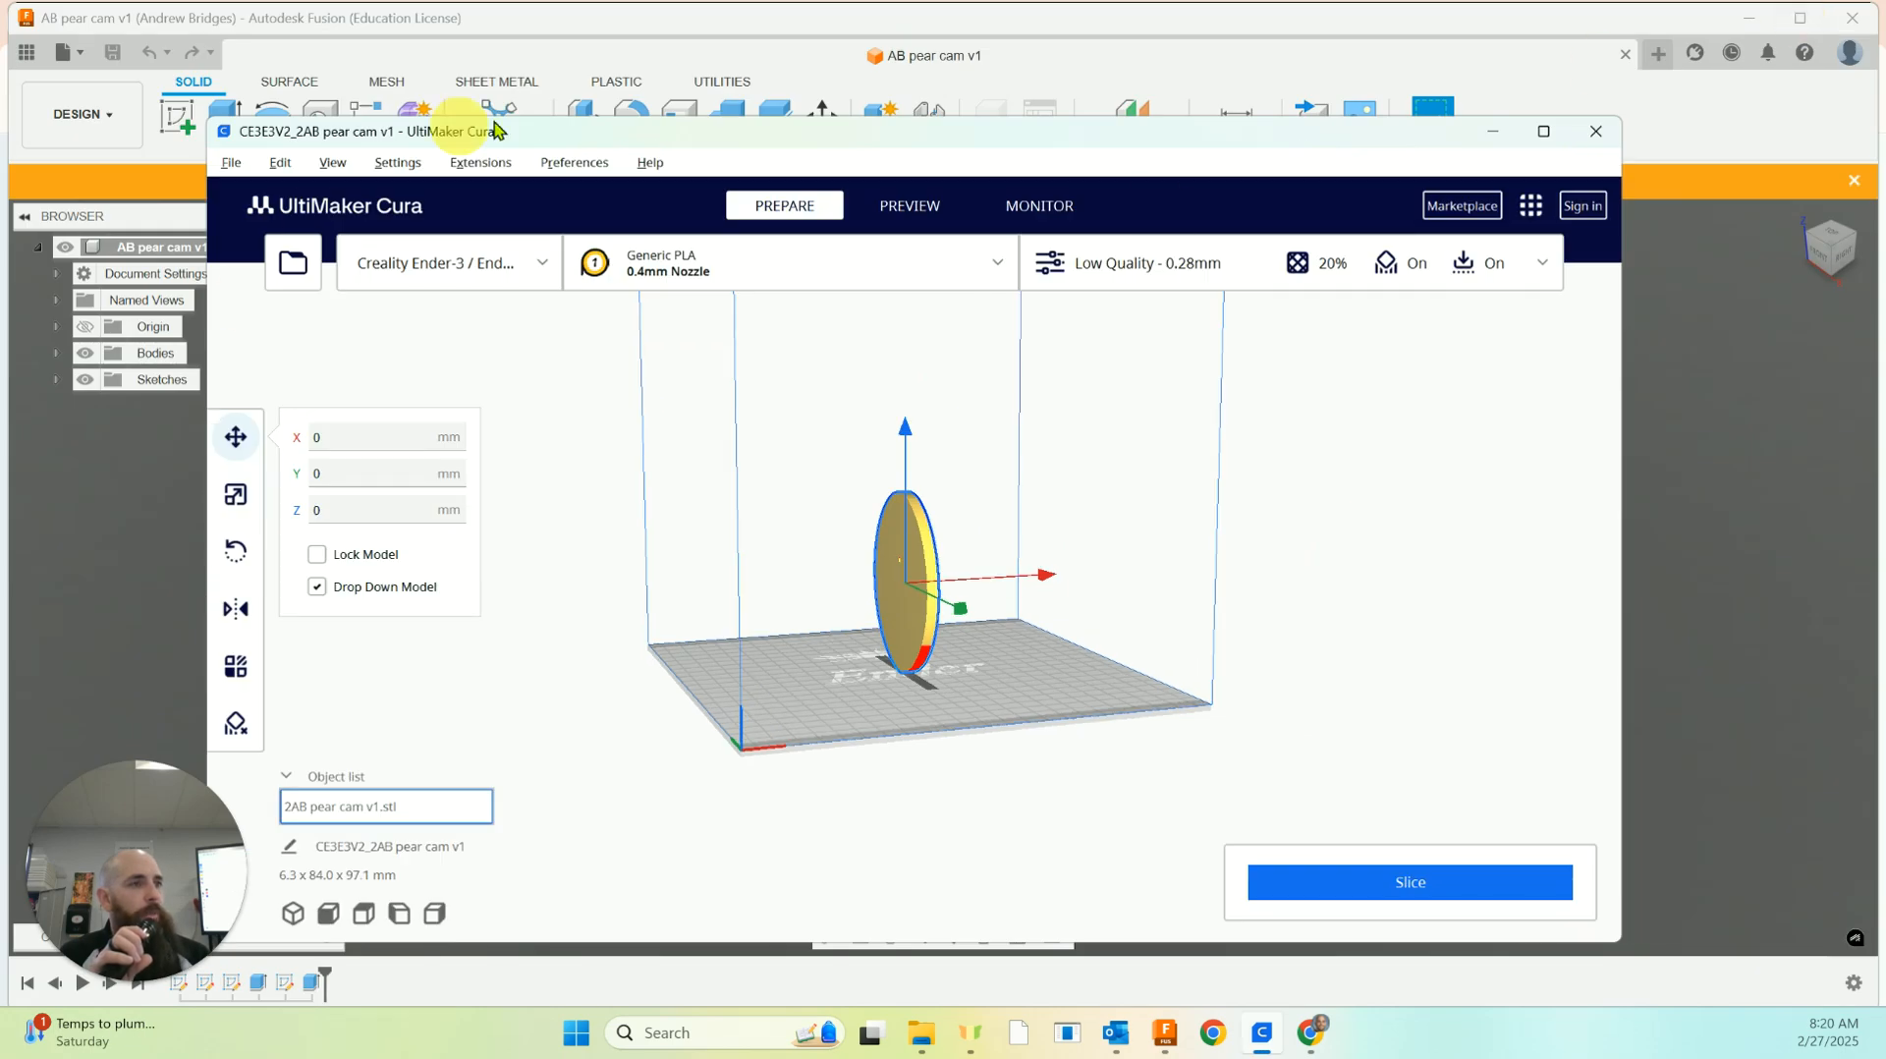
left_click_drag(569, 126, 586, 61)
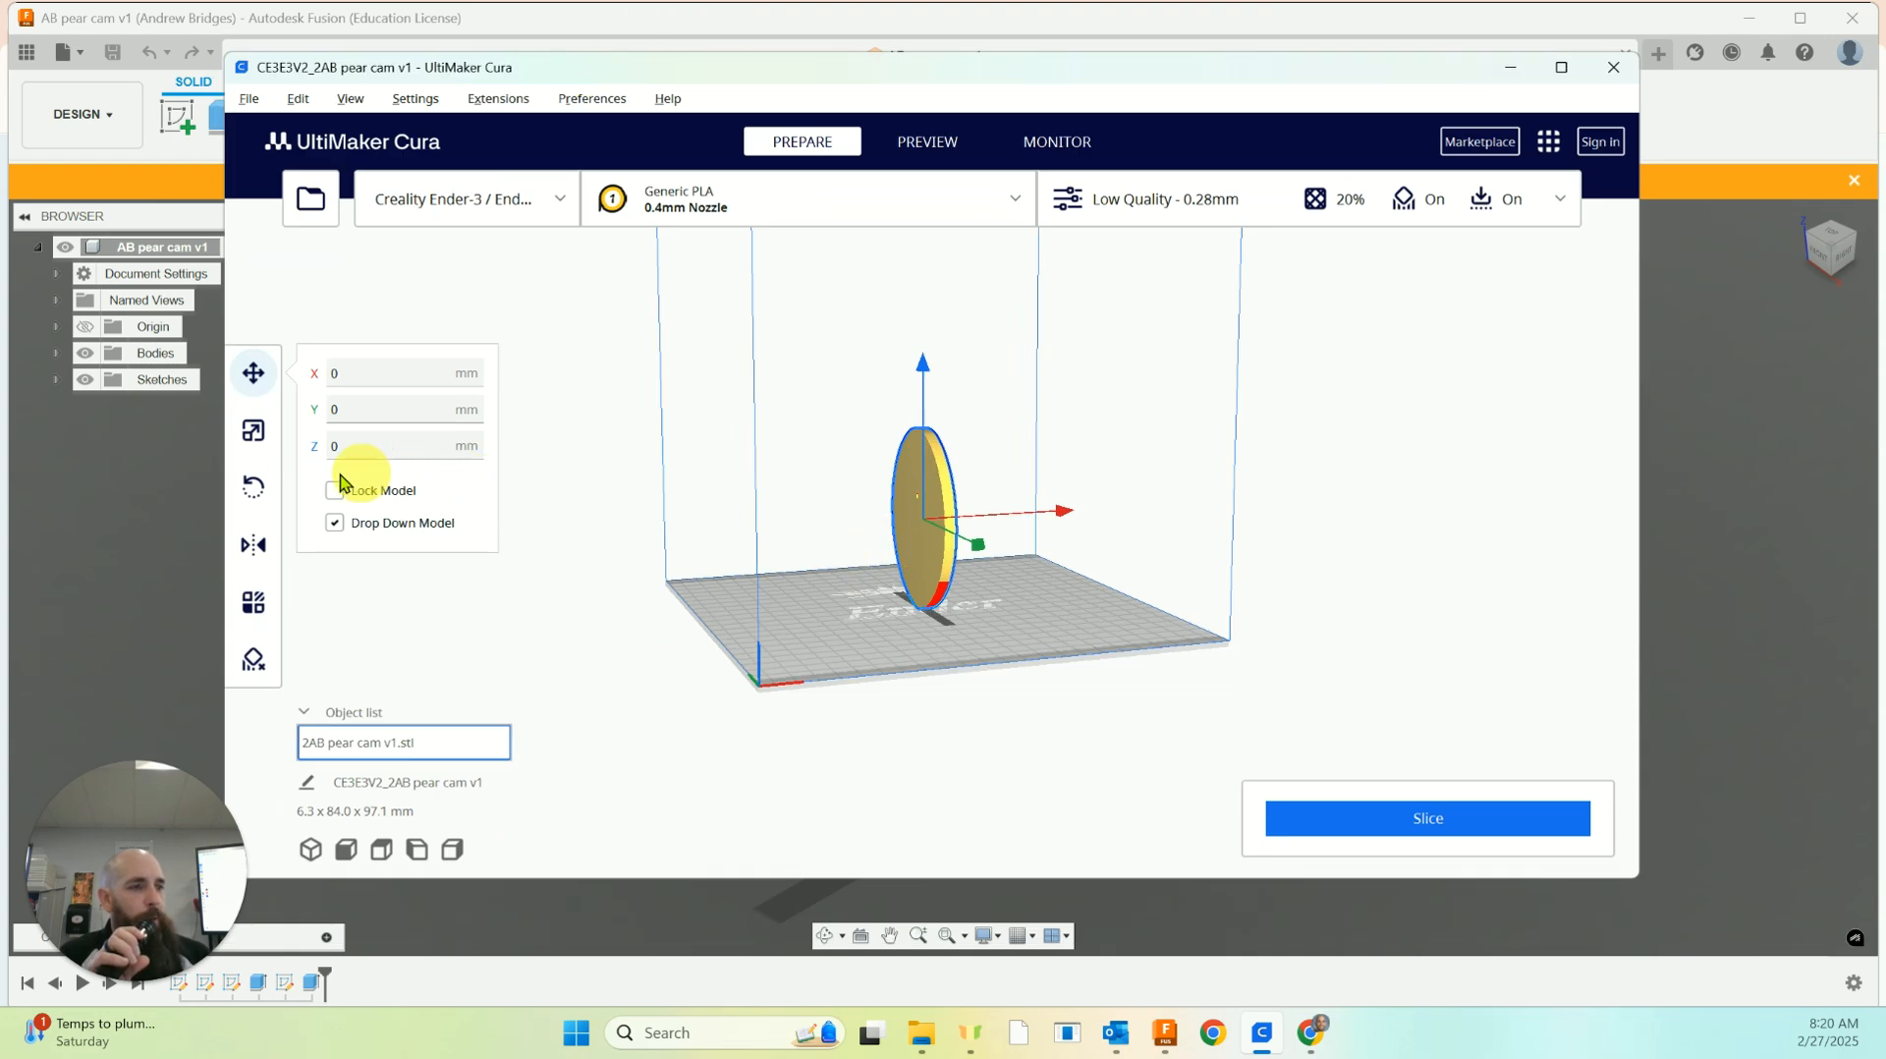
left_click(257, 488)
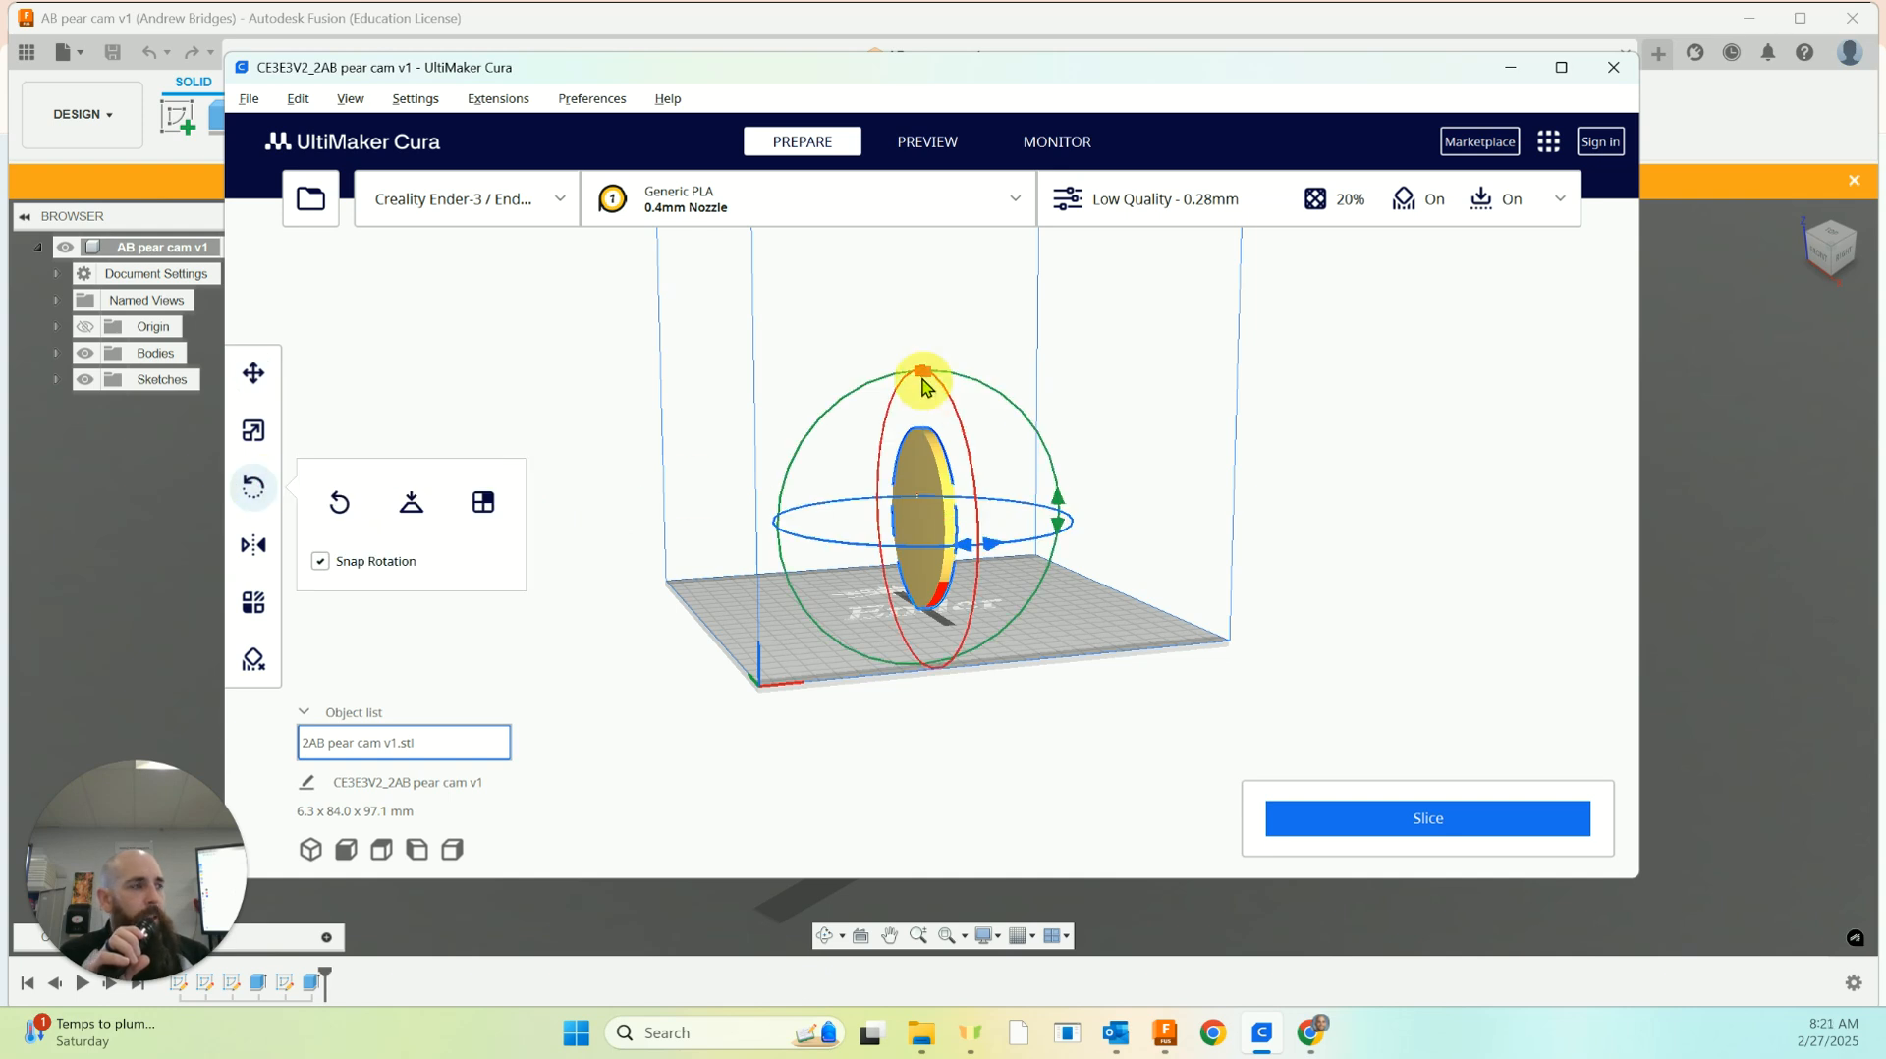
left_click_drag(977, 440, 763, 22)
right_click_drag(1339, 456, 1234, 522)
left_click(1234, 522)
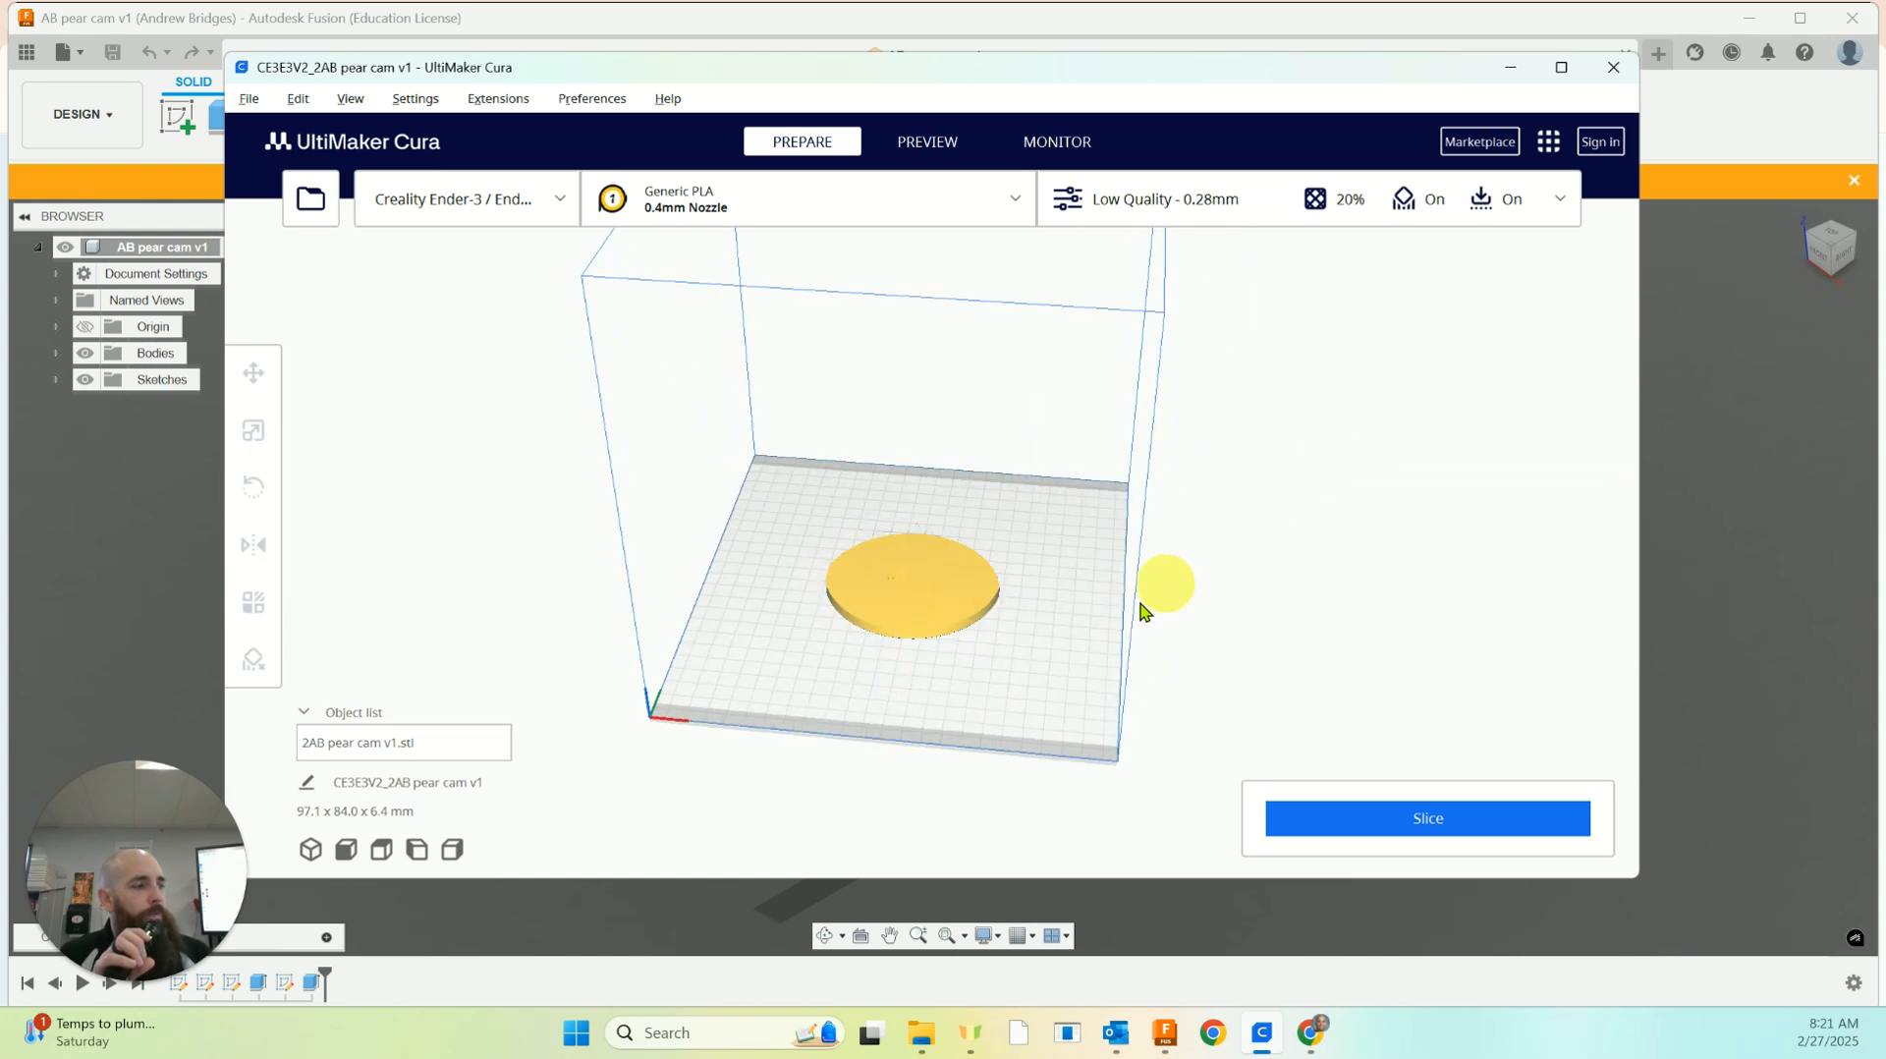
right_click_drag(855, 798, 914, 793)
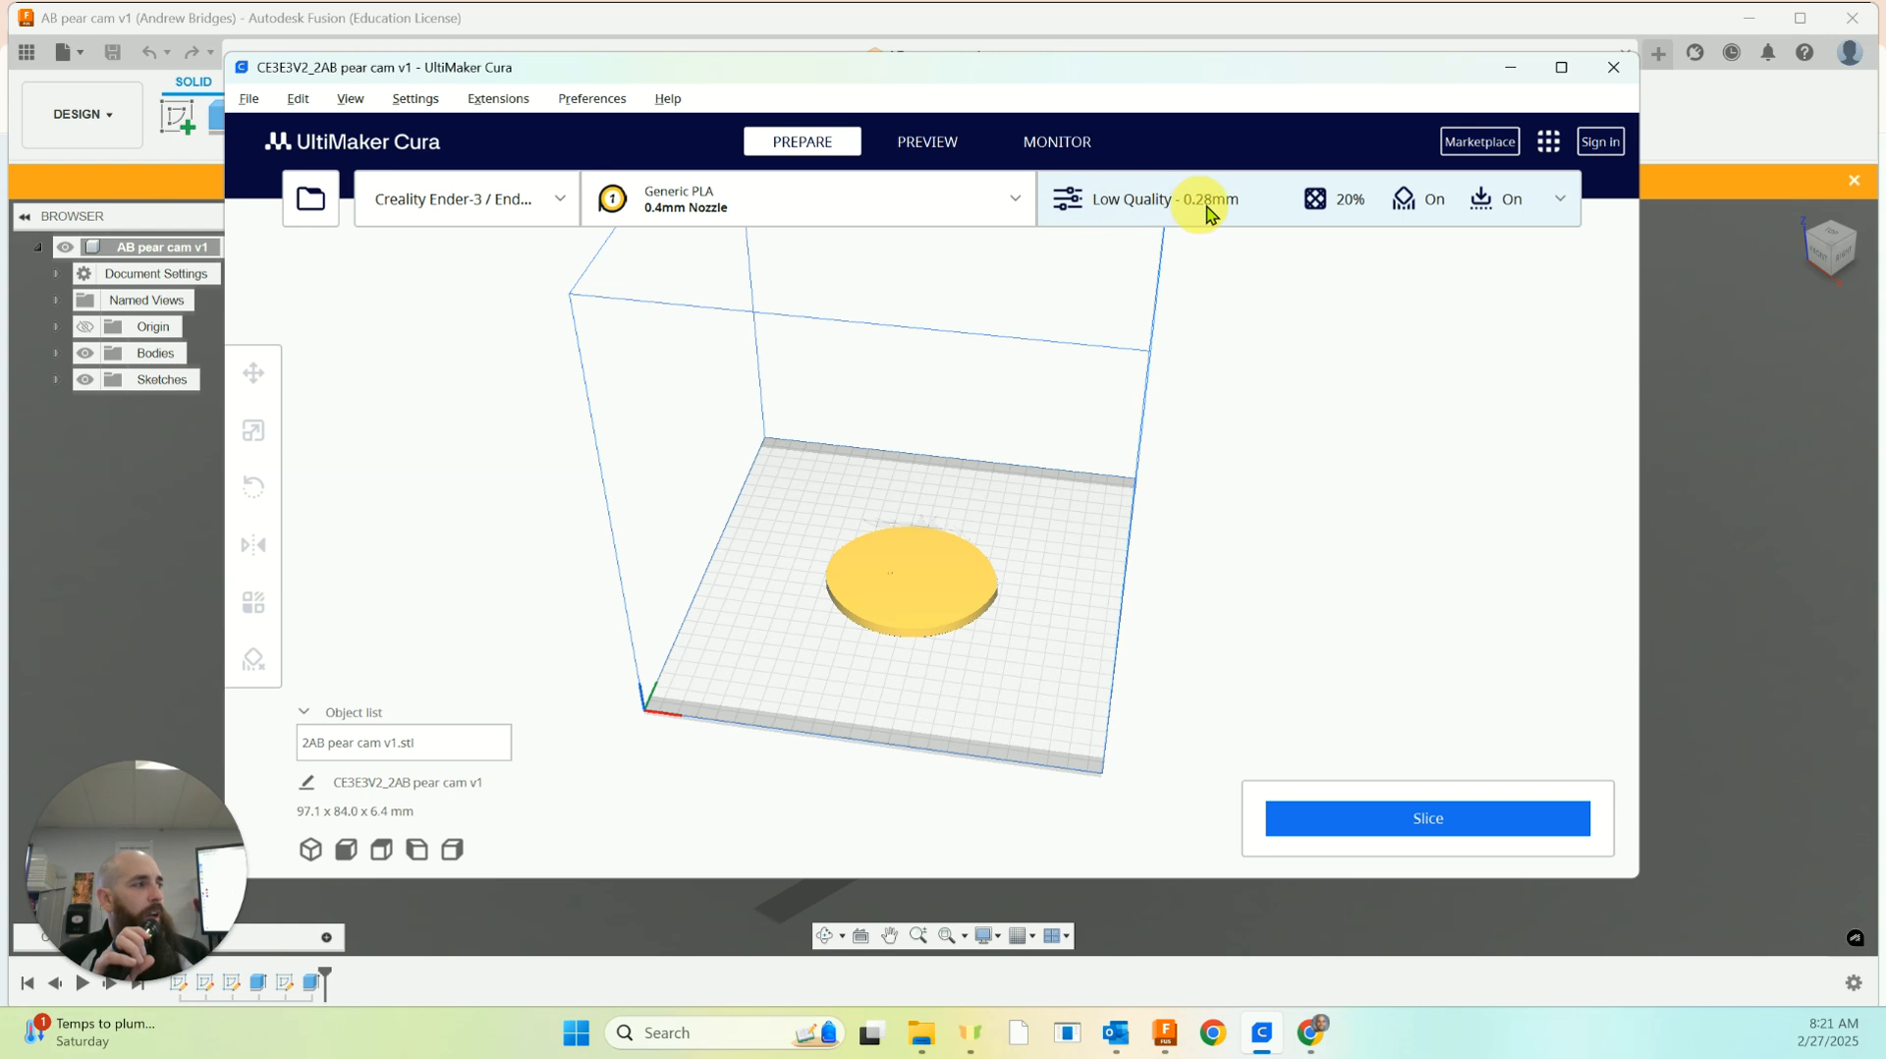
Set the infill density to 10% in the print settings
left_click(1265, 214)
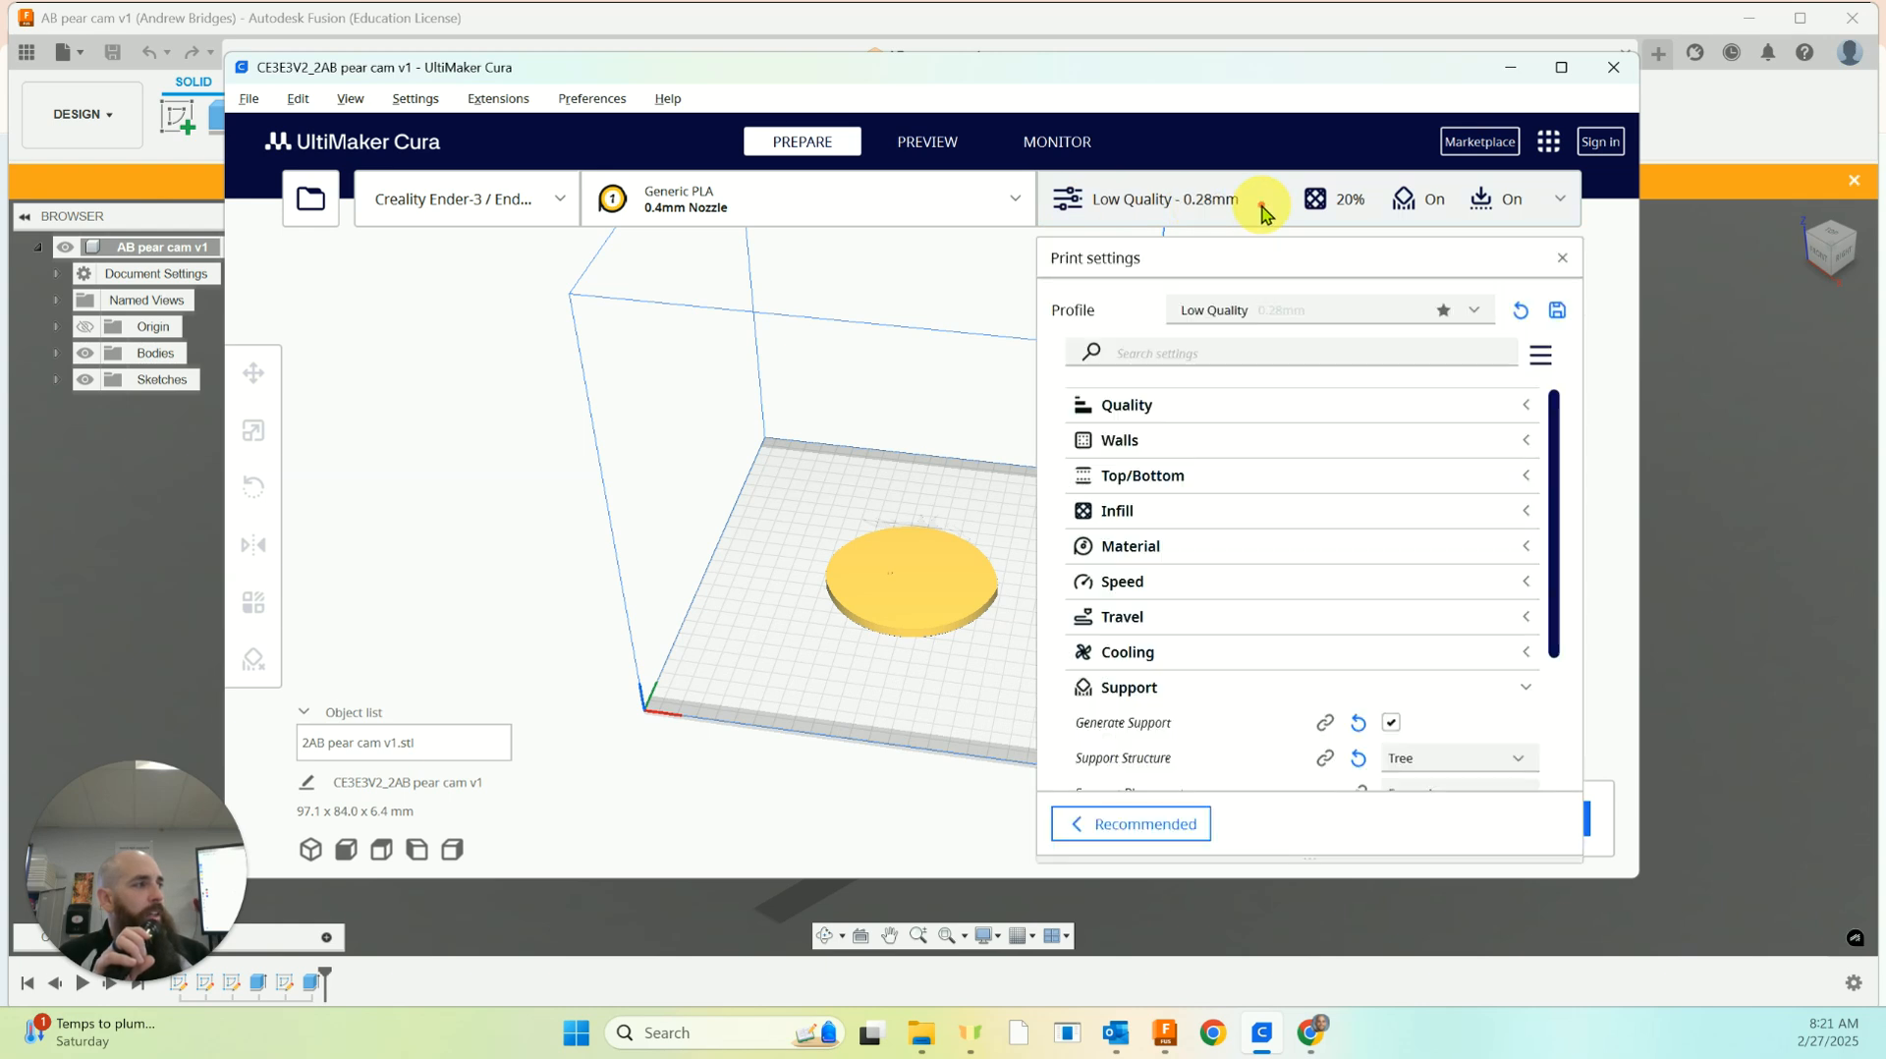
left_click(1338, 210)
left_click(1338, 209)
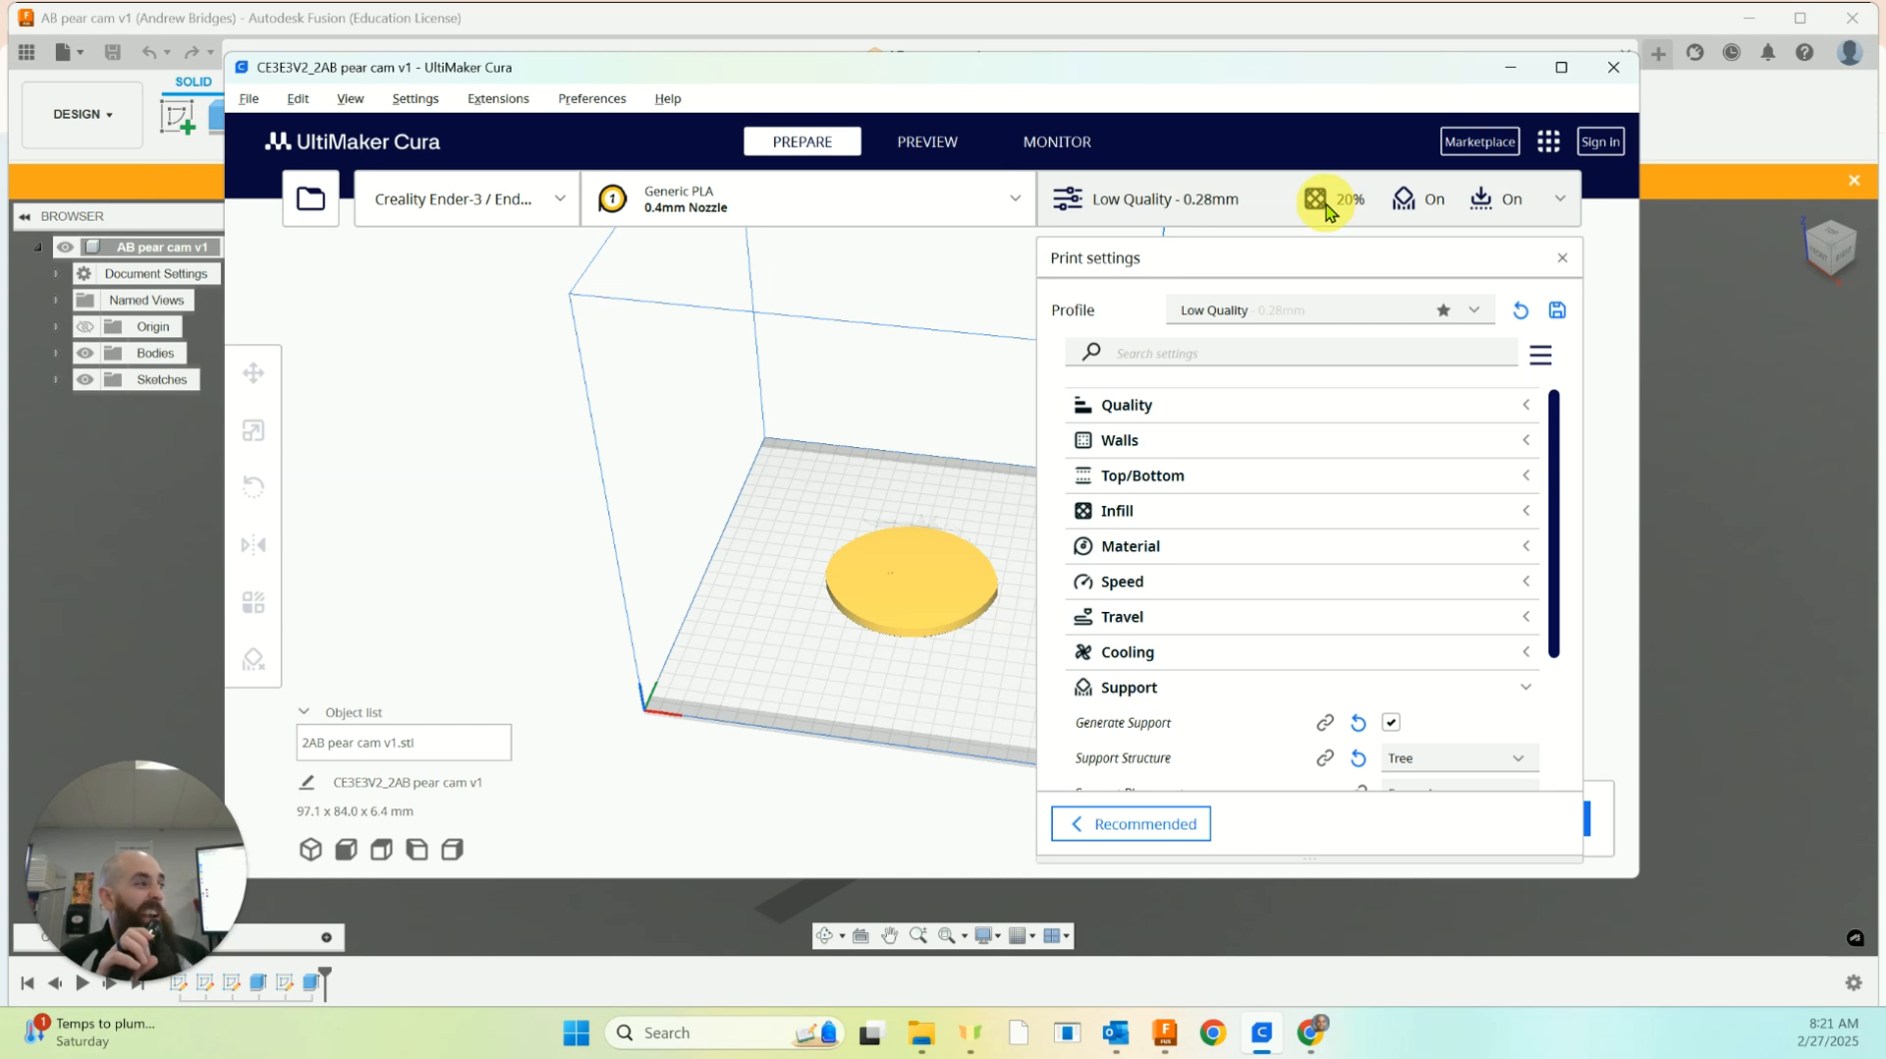
left_click(1328, 212)
left_click(1326, 213)
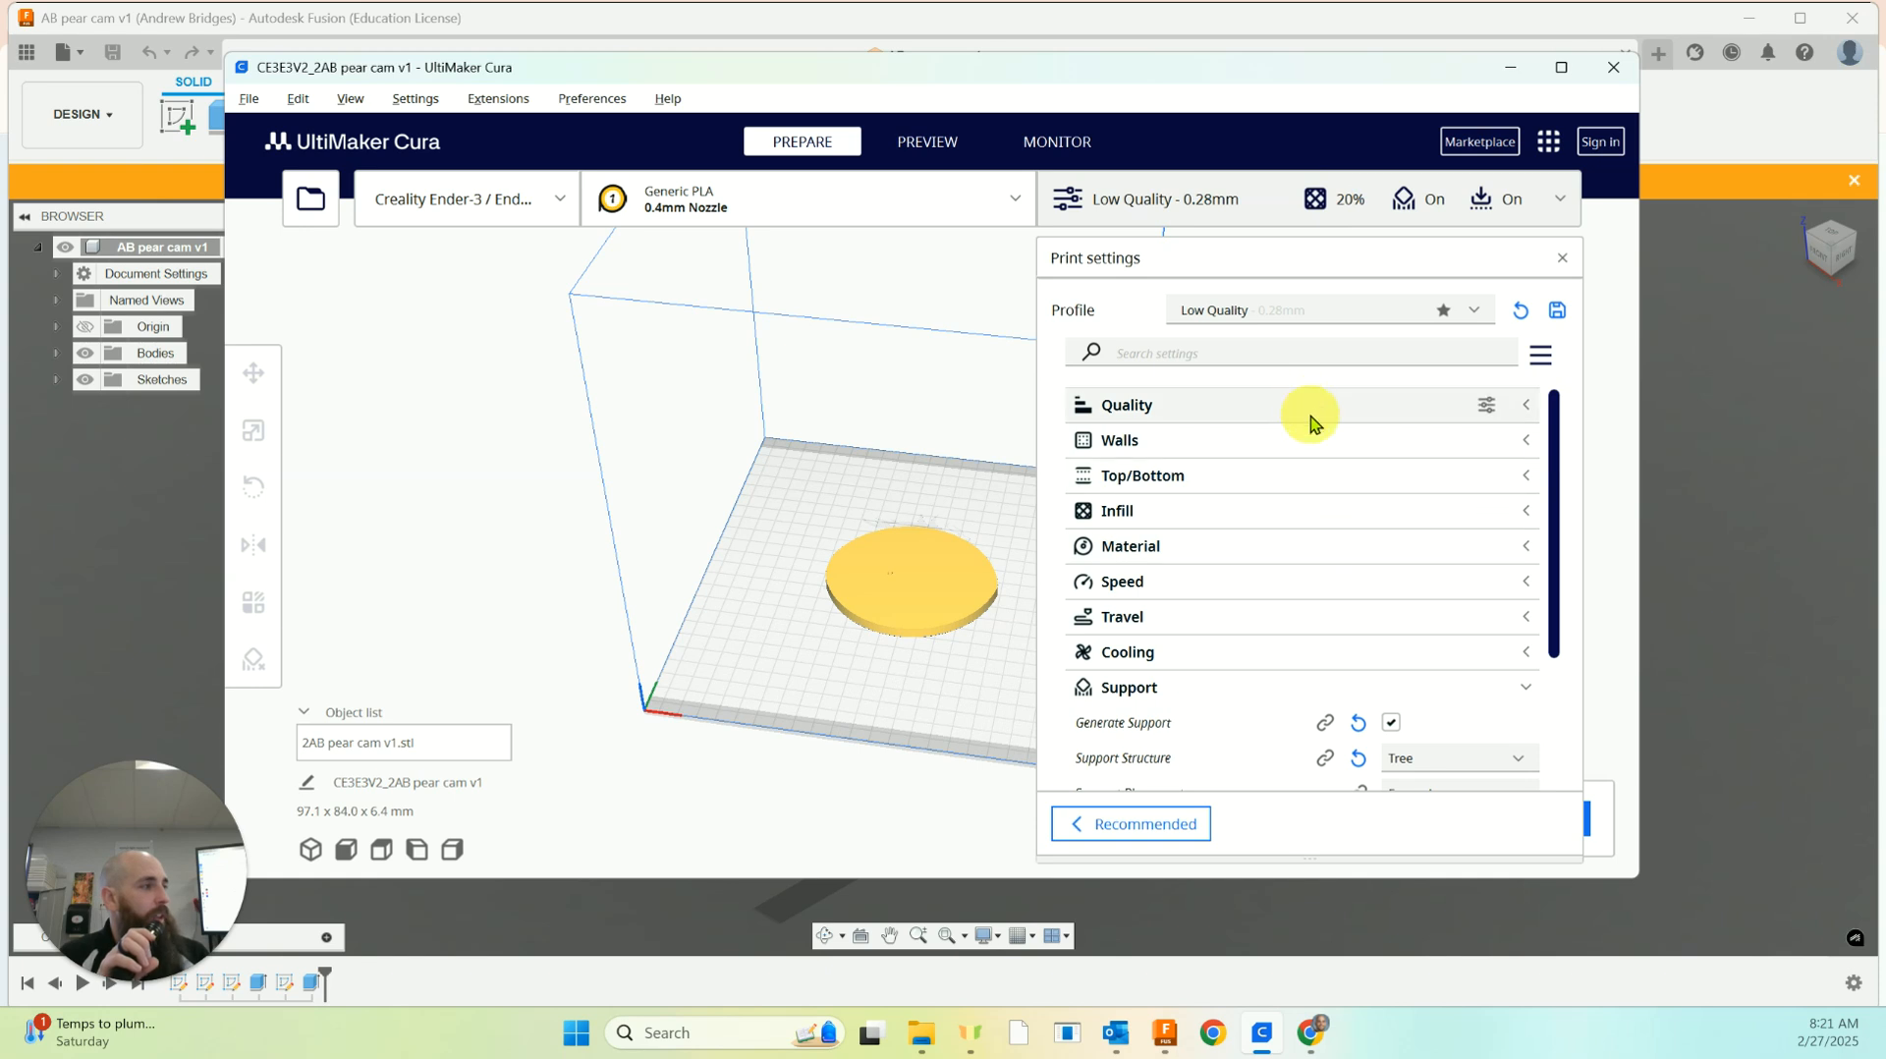
scroll(1310, 422, "down", 3)
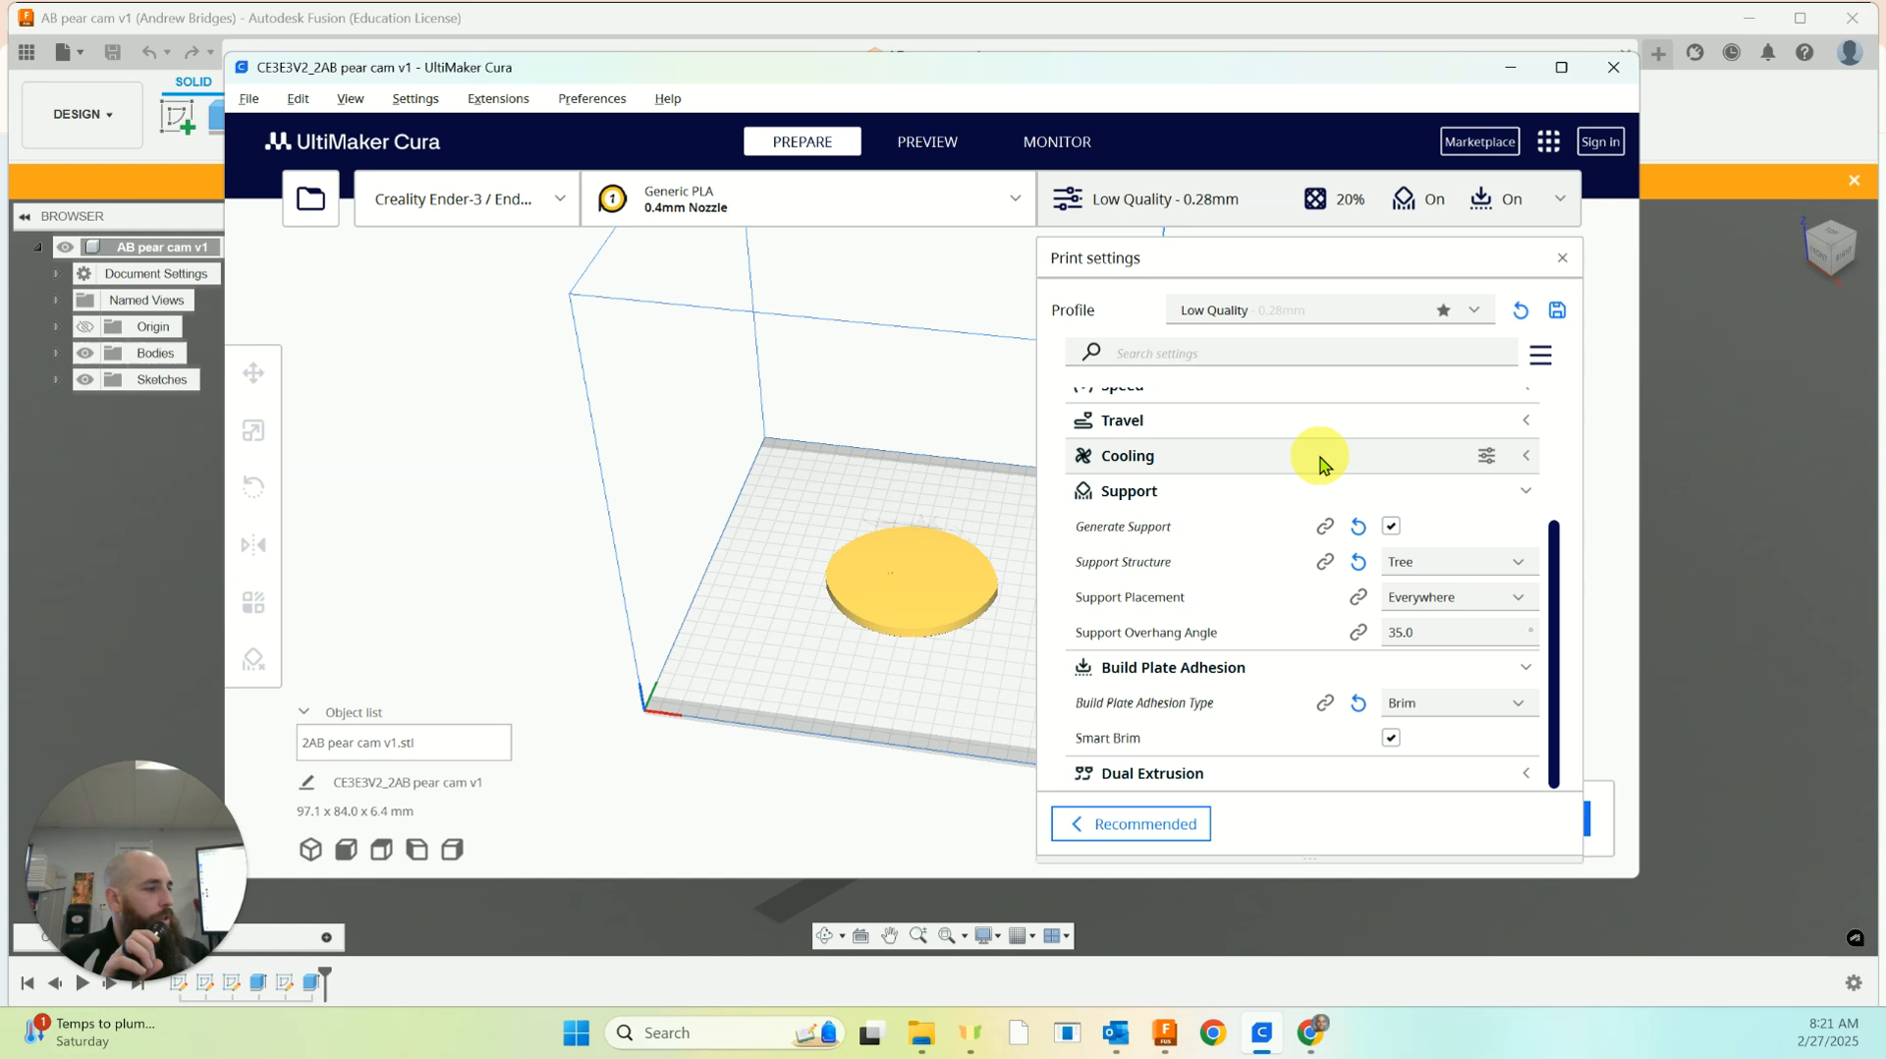
scroll(1263, 481, "up", 5)
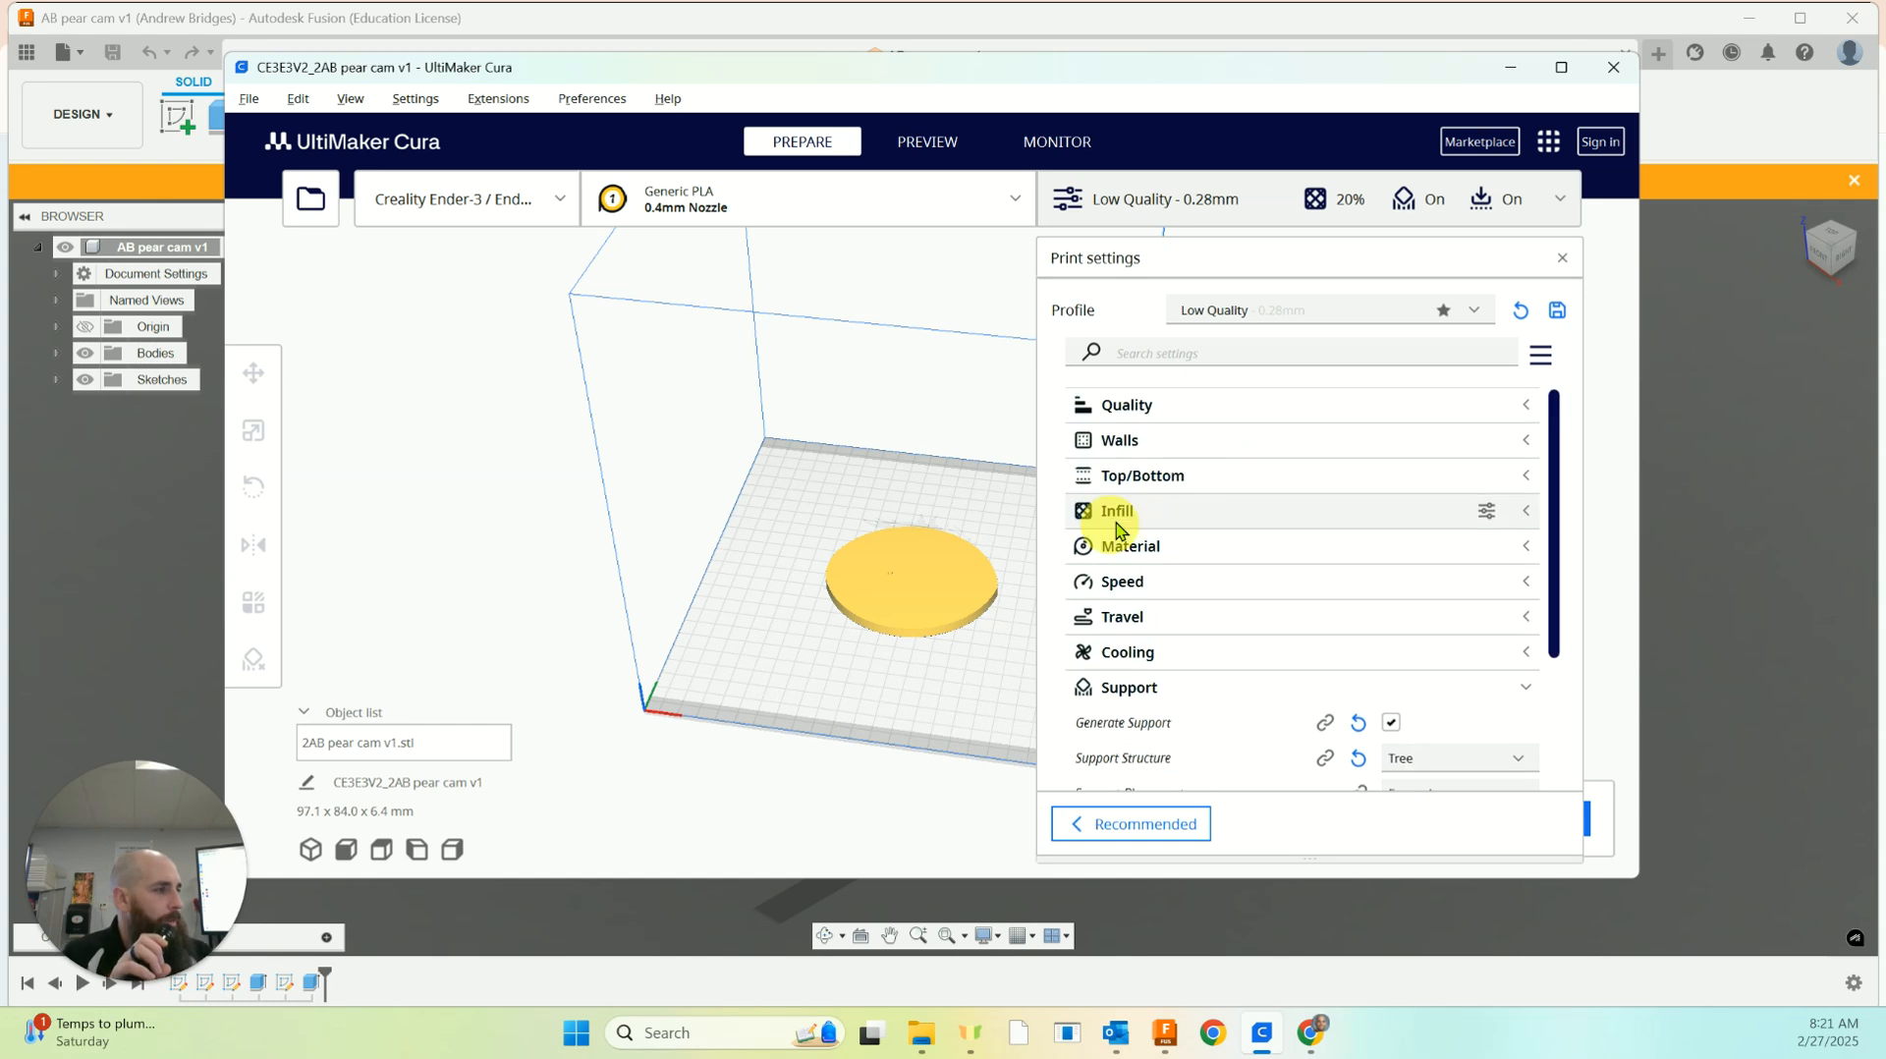
left_click(1526, 511)
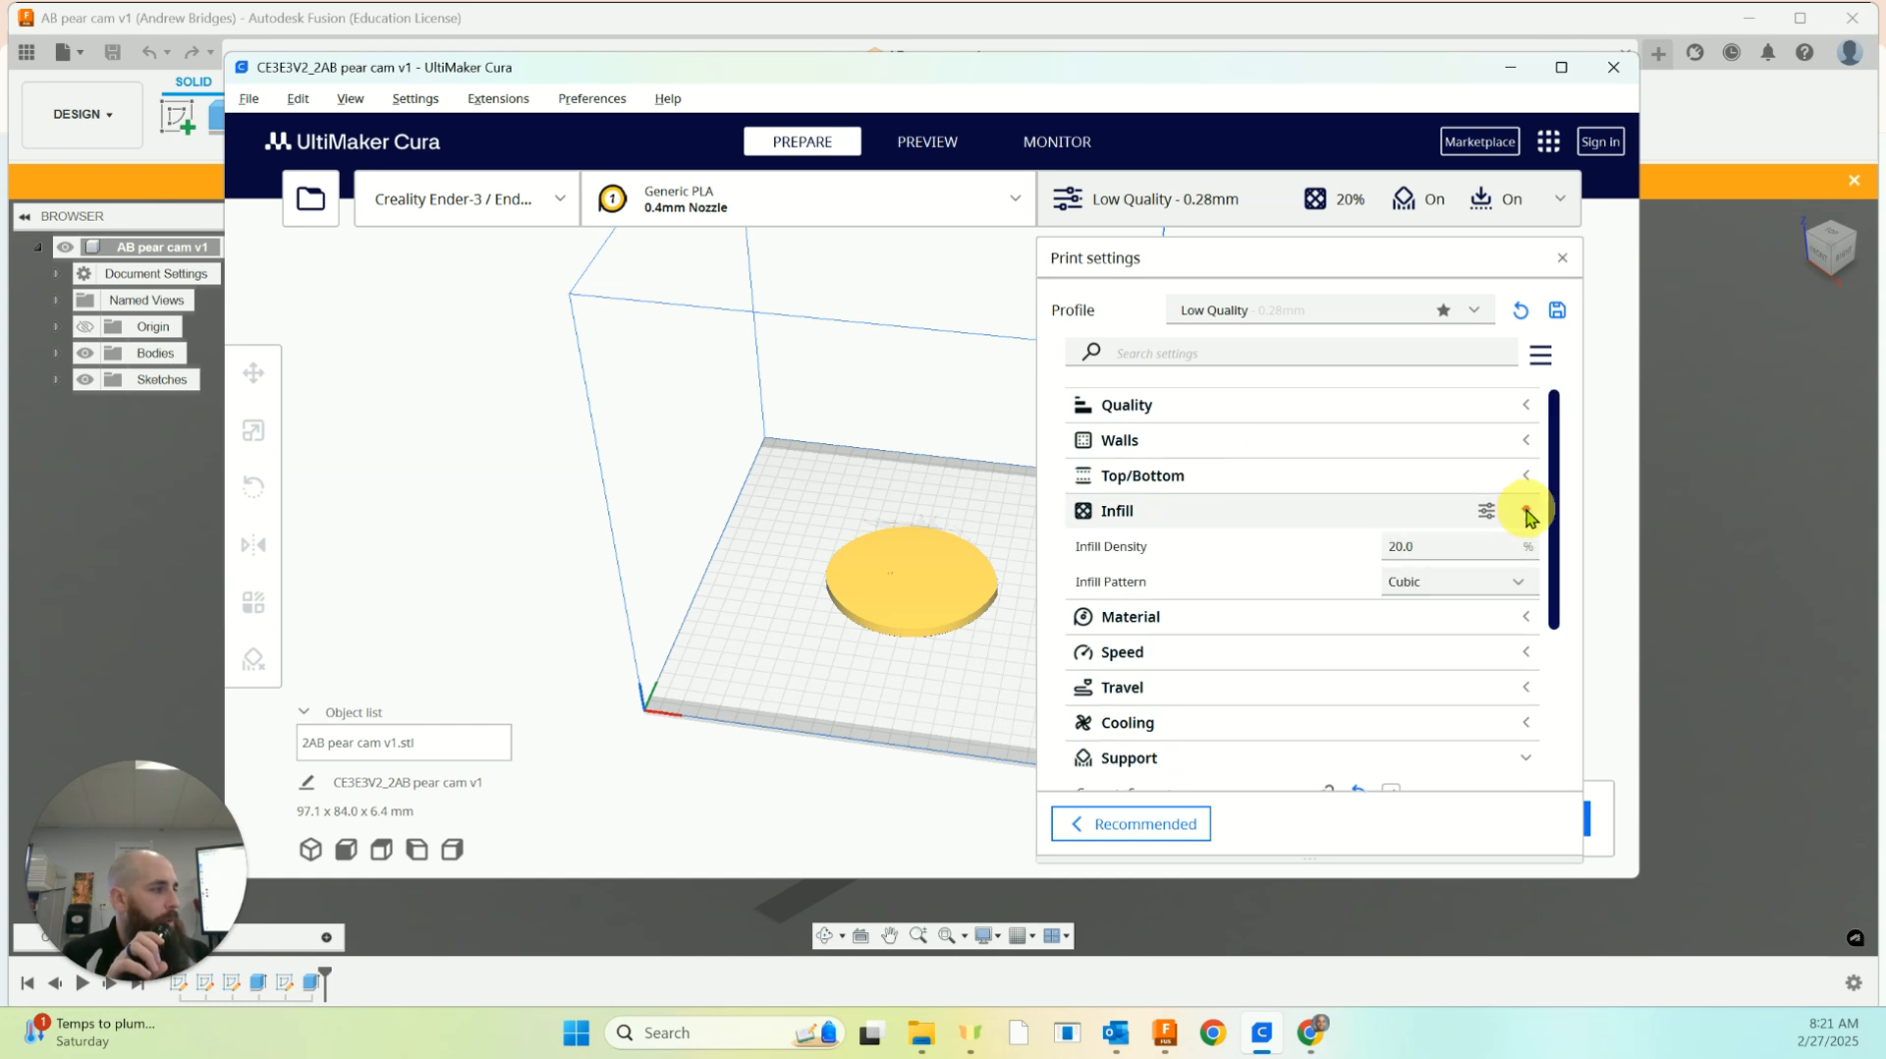
left_click(1478, 546)
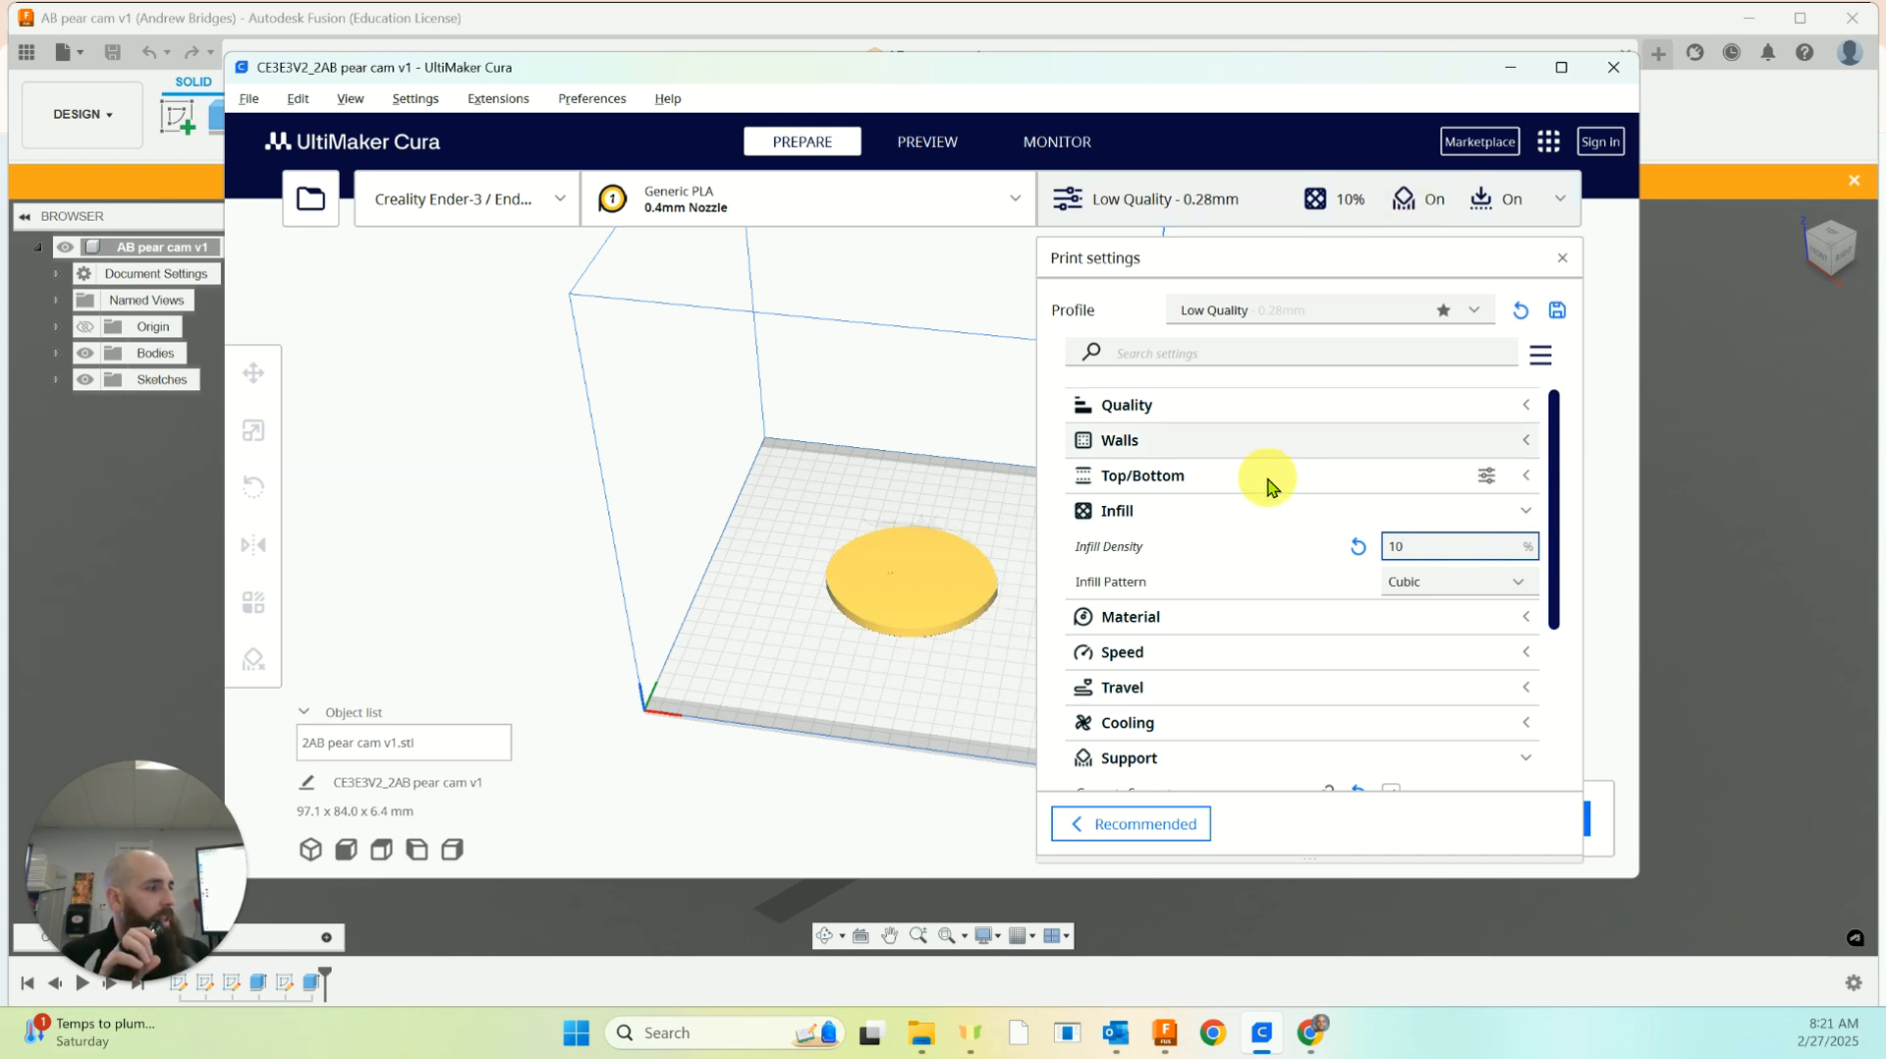
left_click(1523, 521)
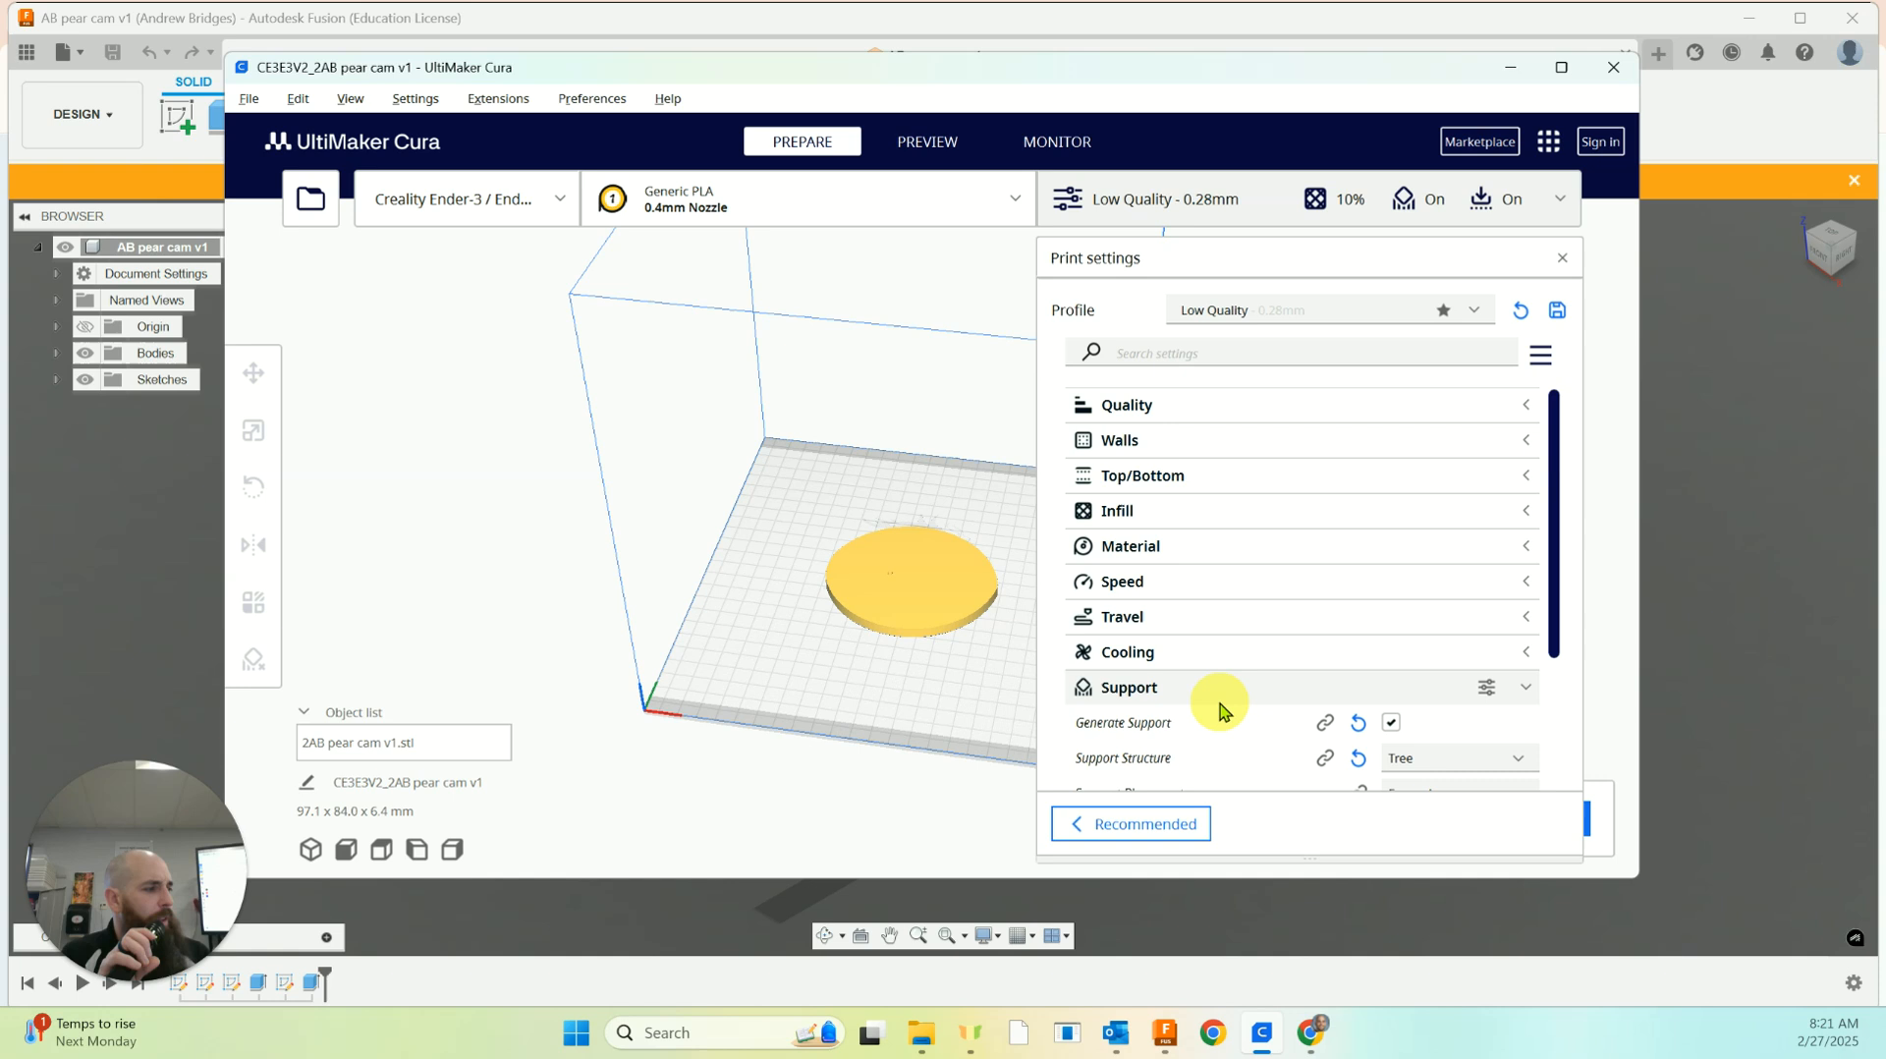
Set the build plate adhesion type to None and close the print settings
scroll(1278, 700, "down", 2)
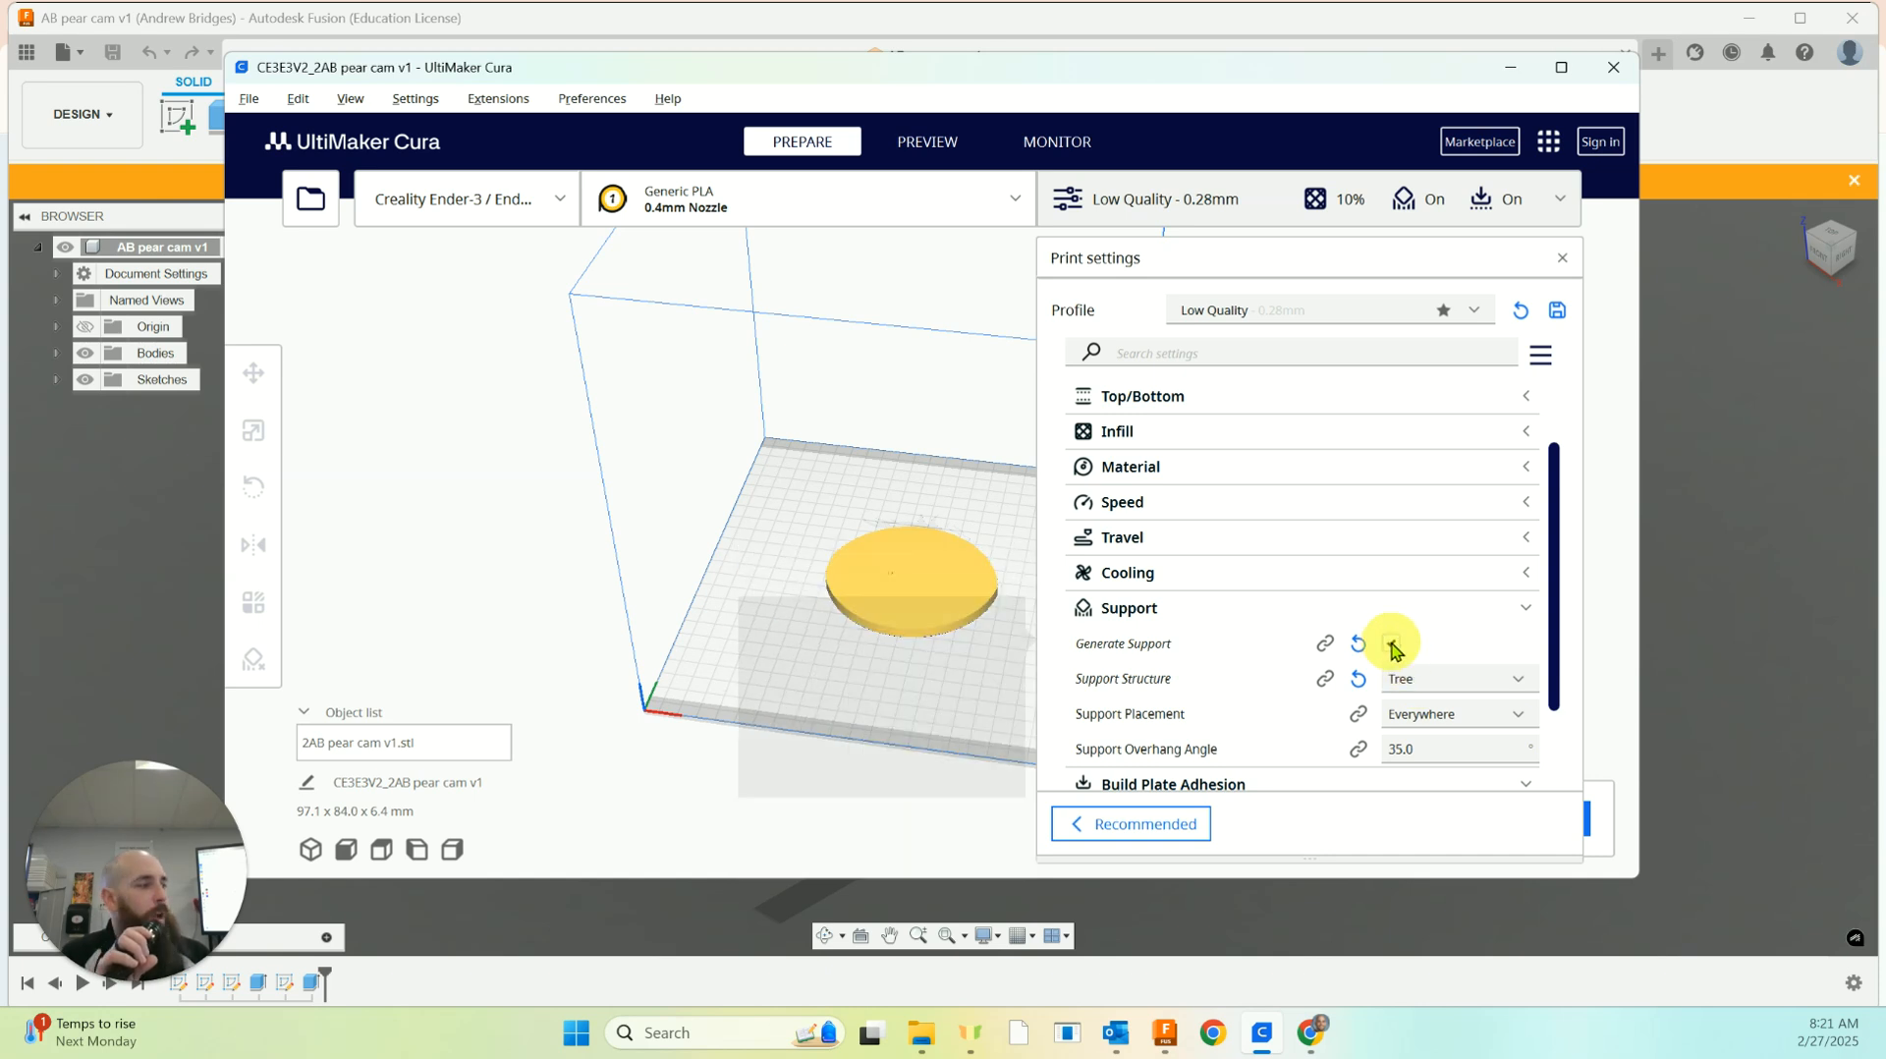
left_click(1529, 611)
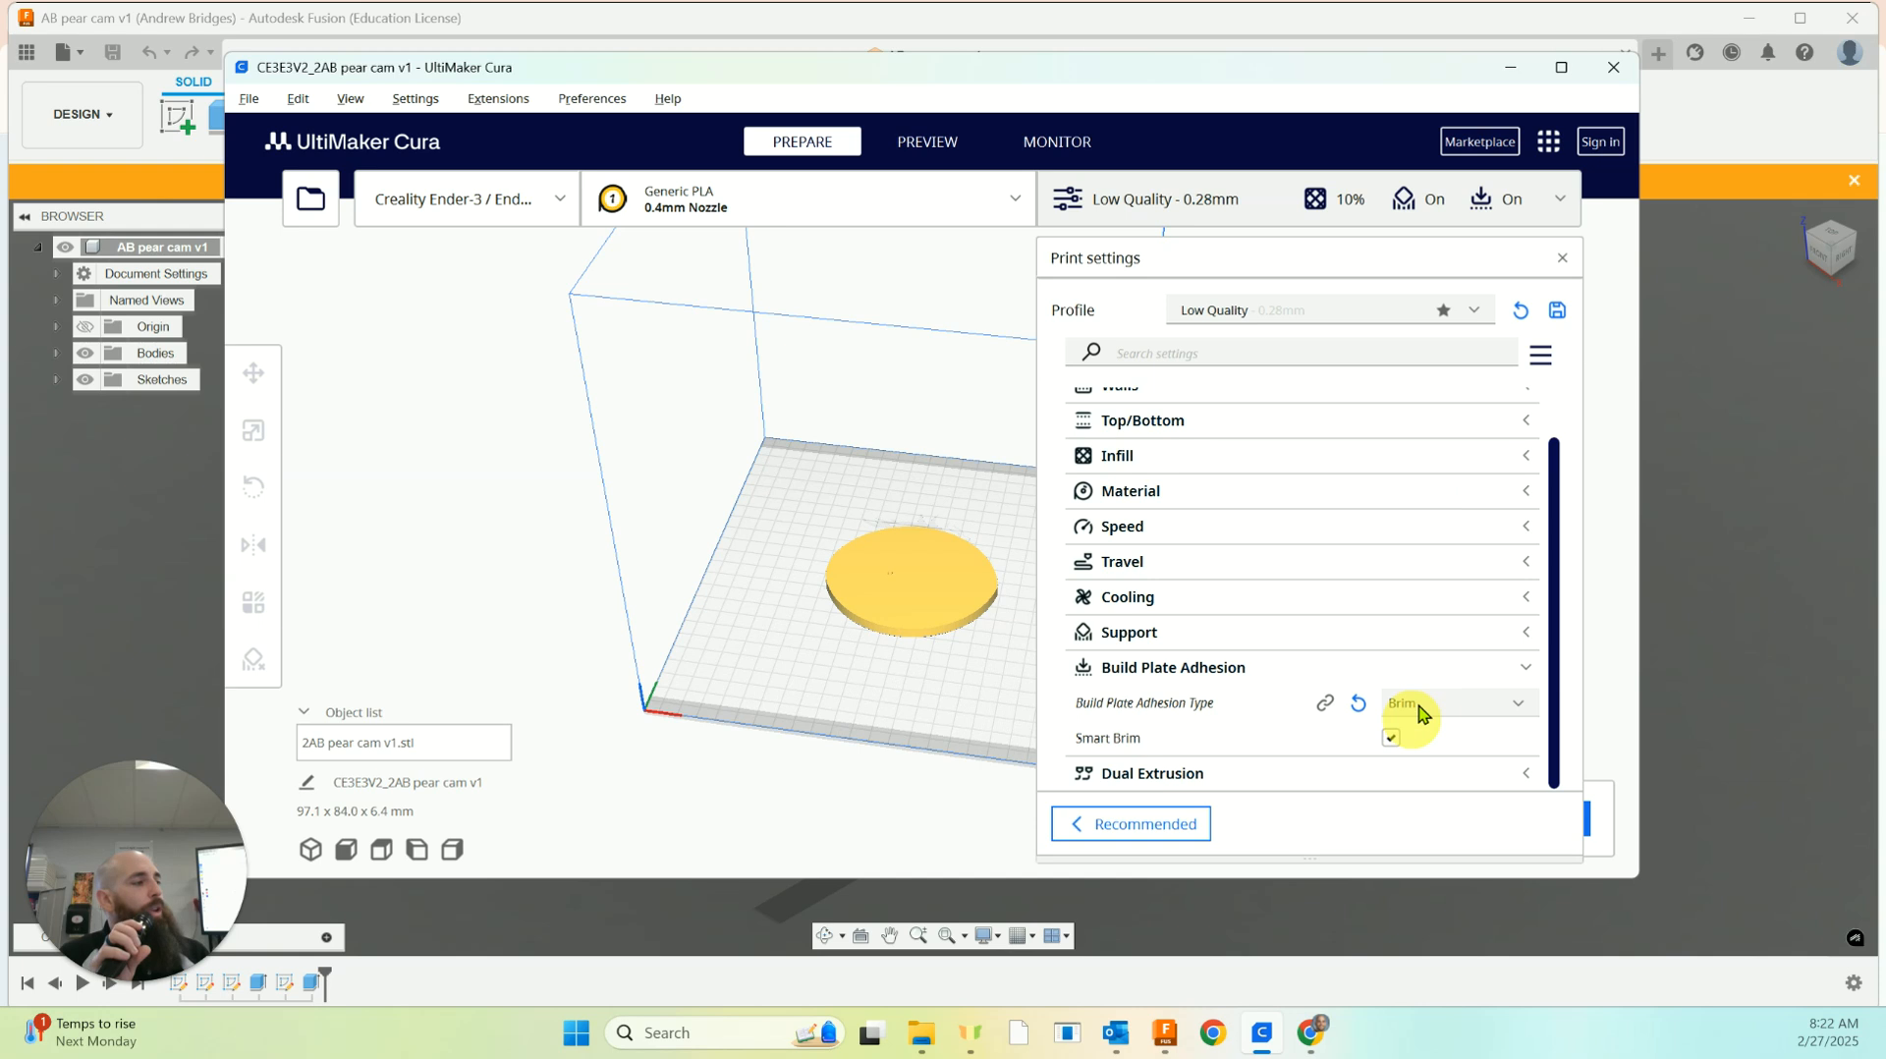
left_click(1520, 707)
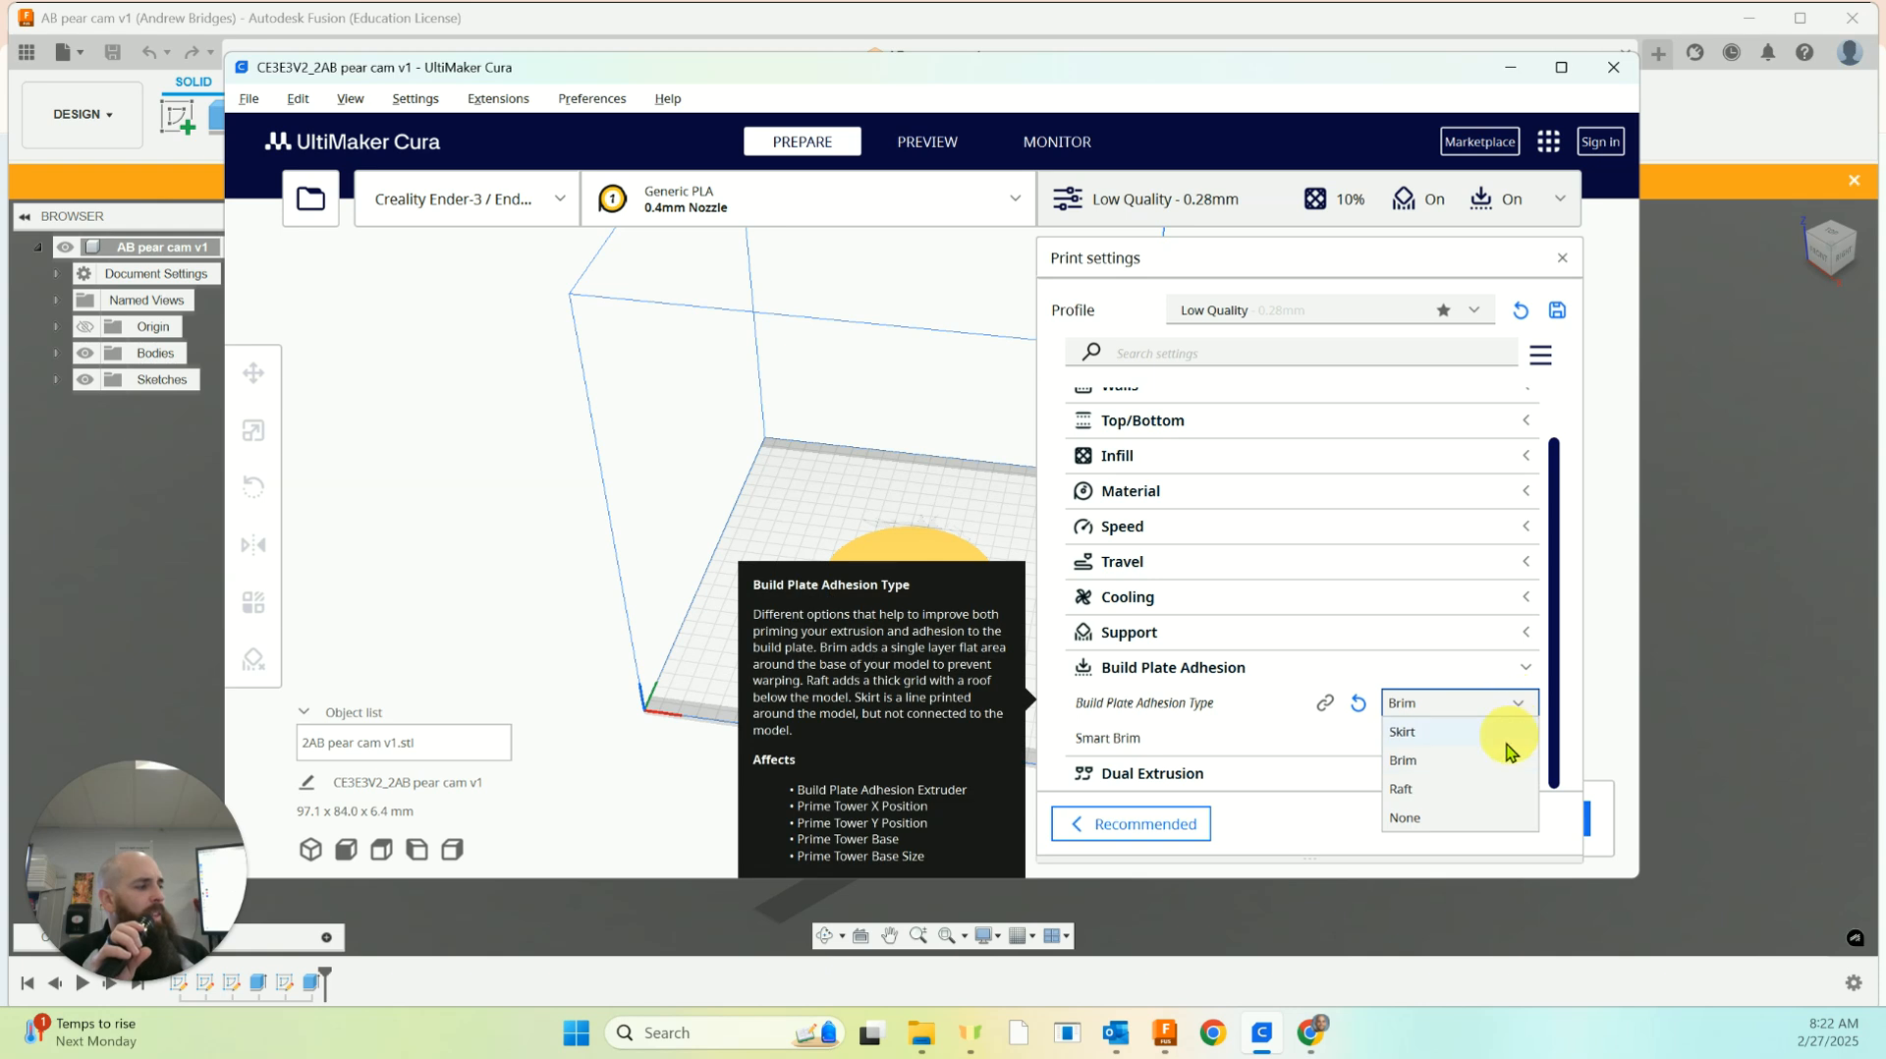
left_click(1439, 820)
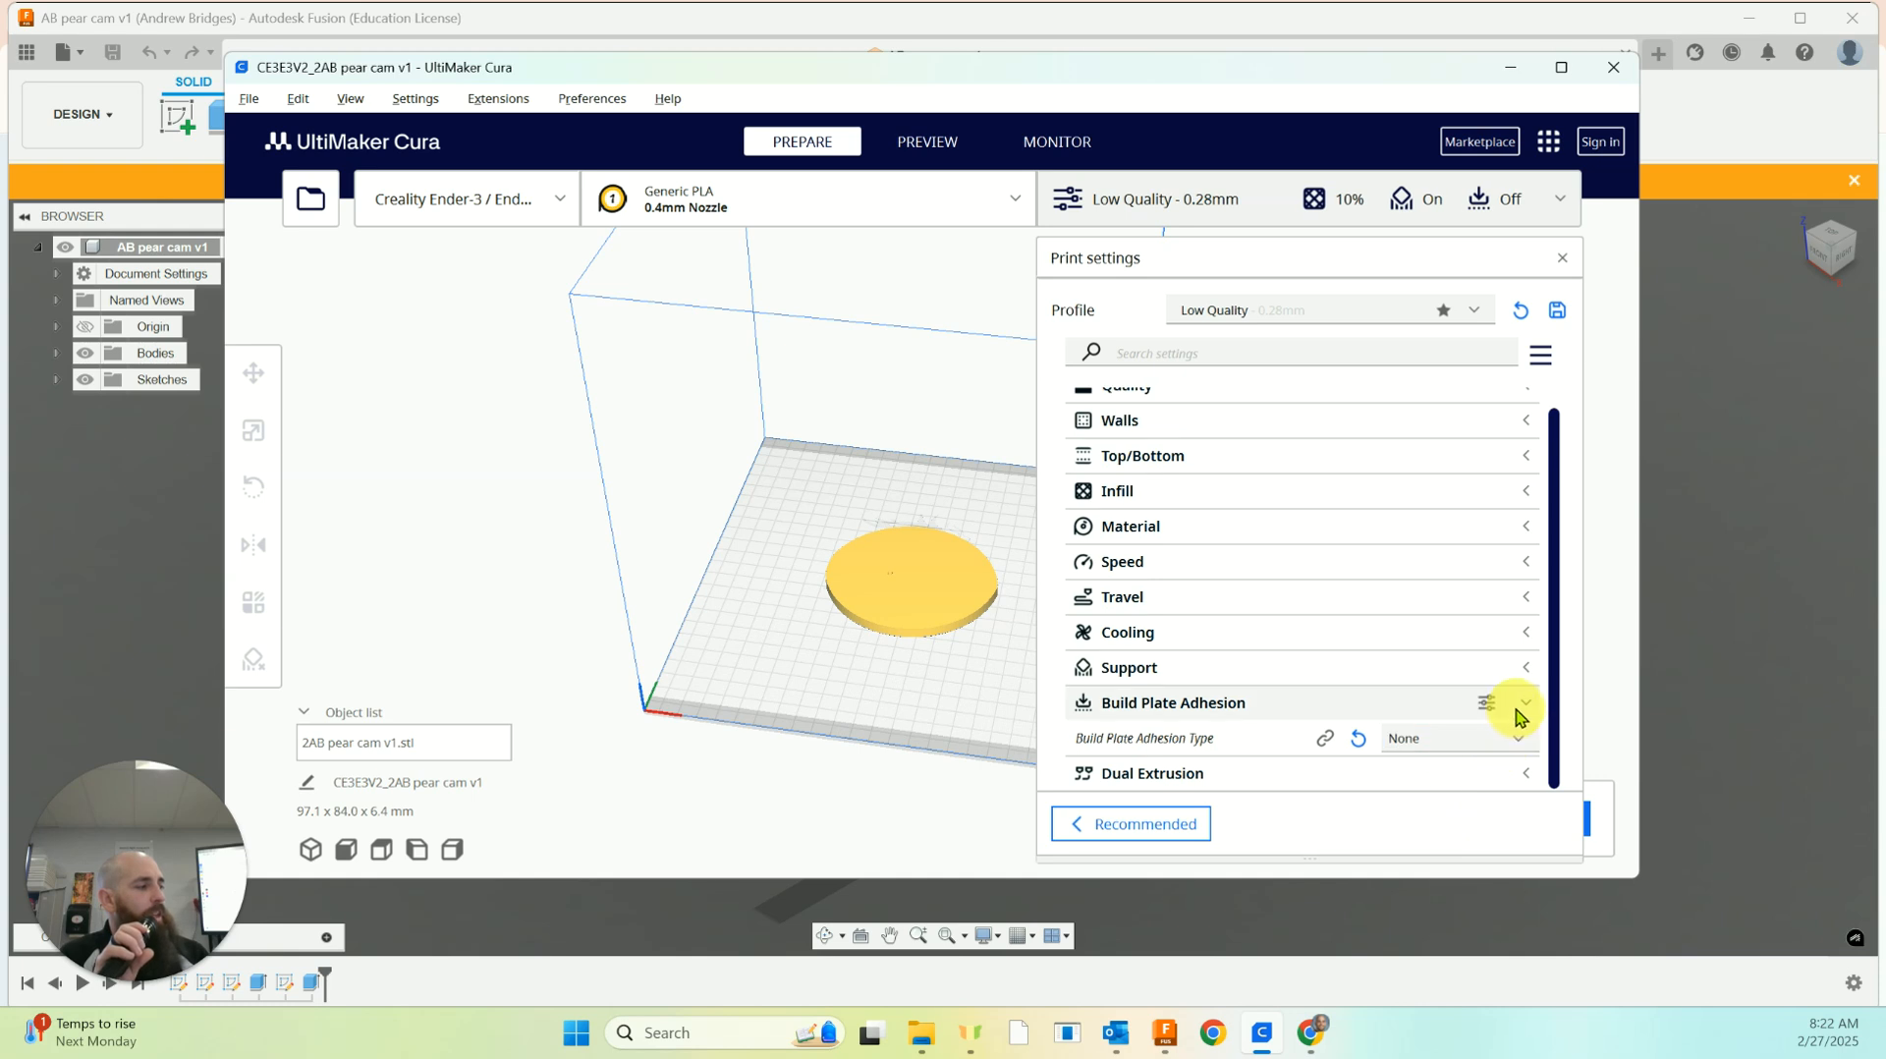
left_click(1522, 705)
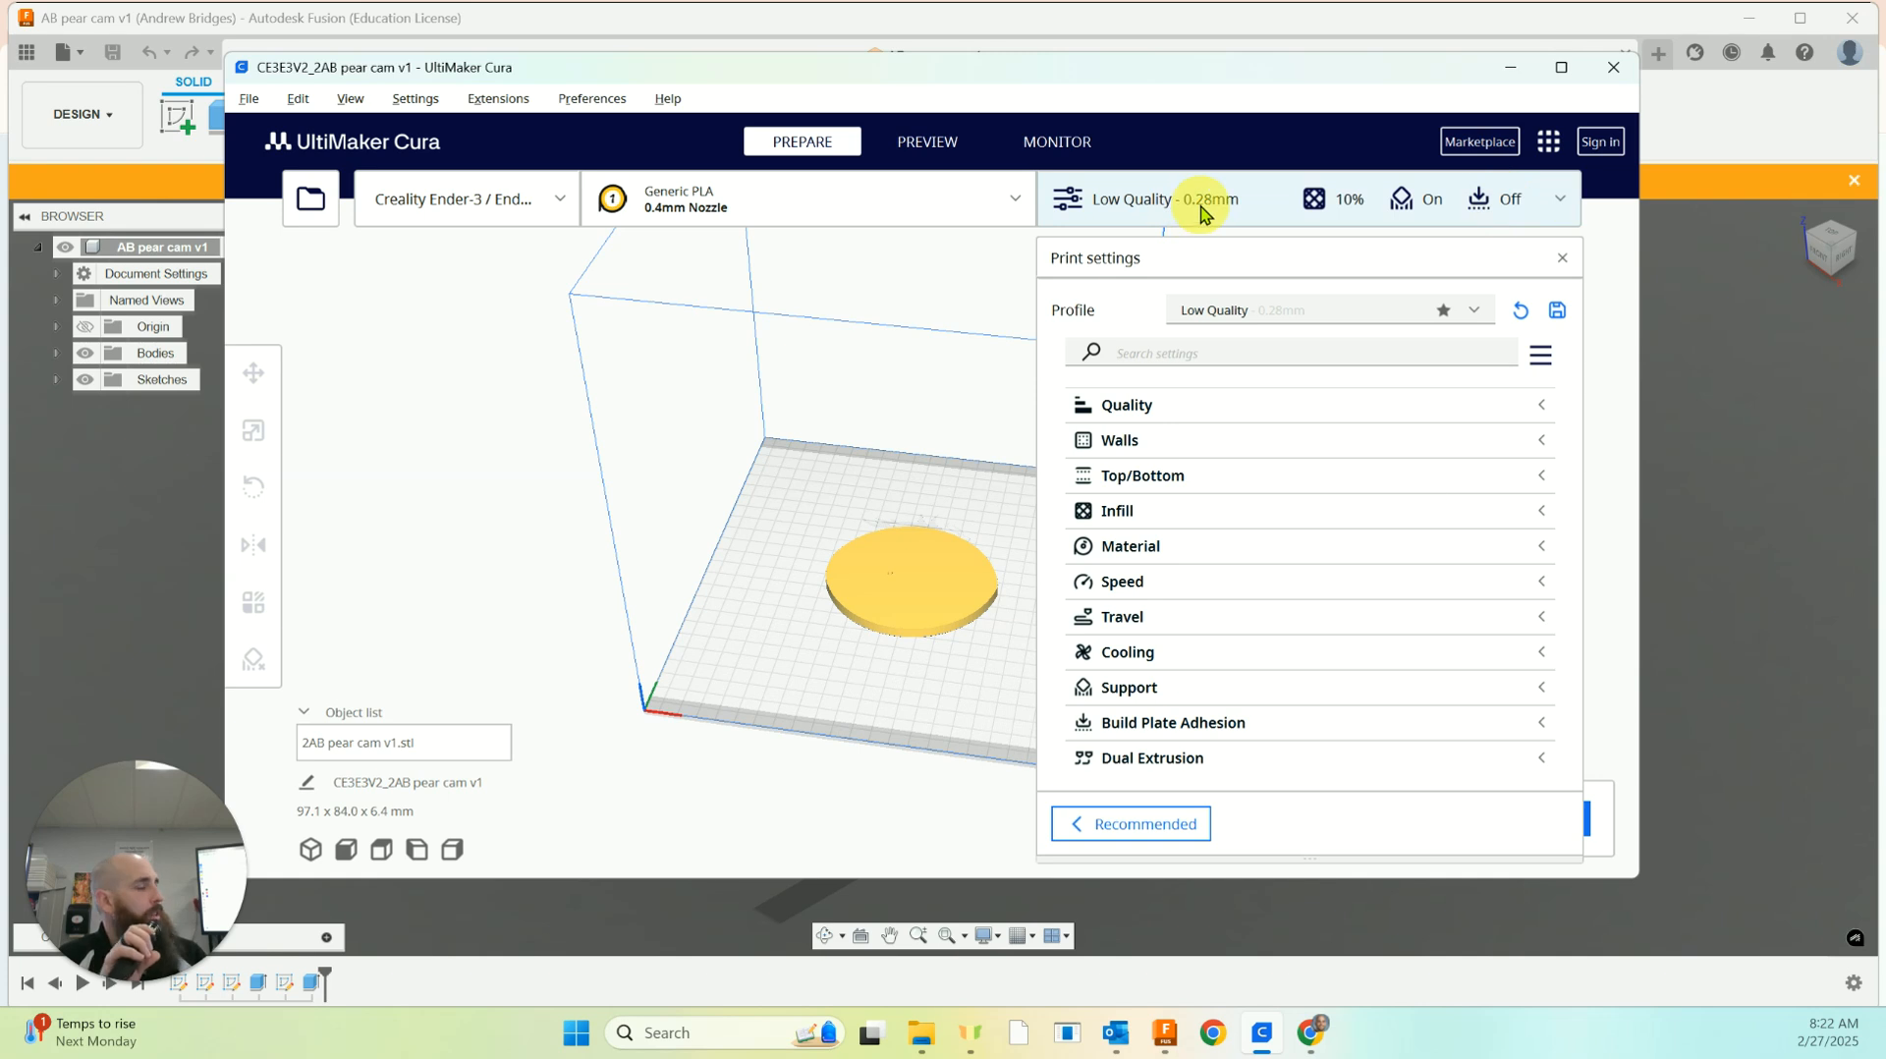
left_click(1562, 260)
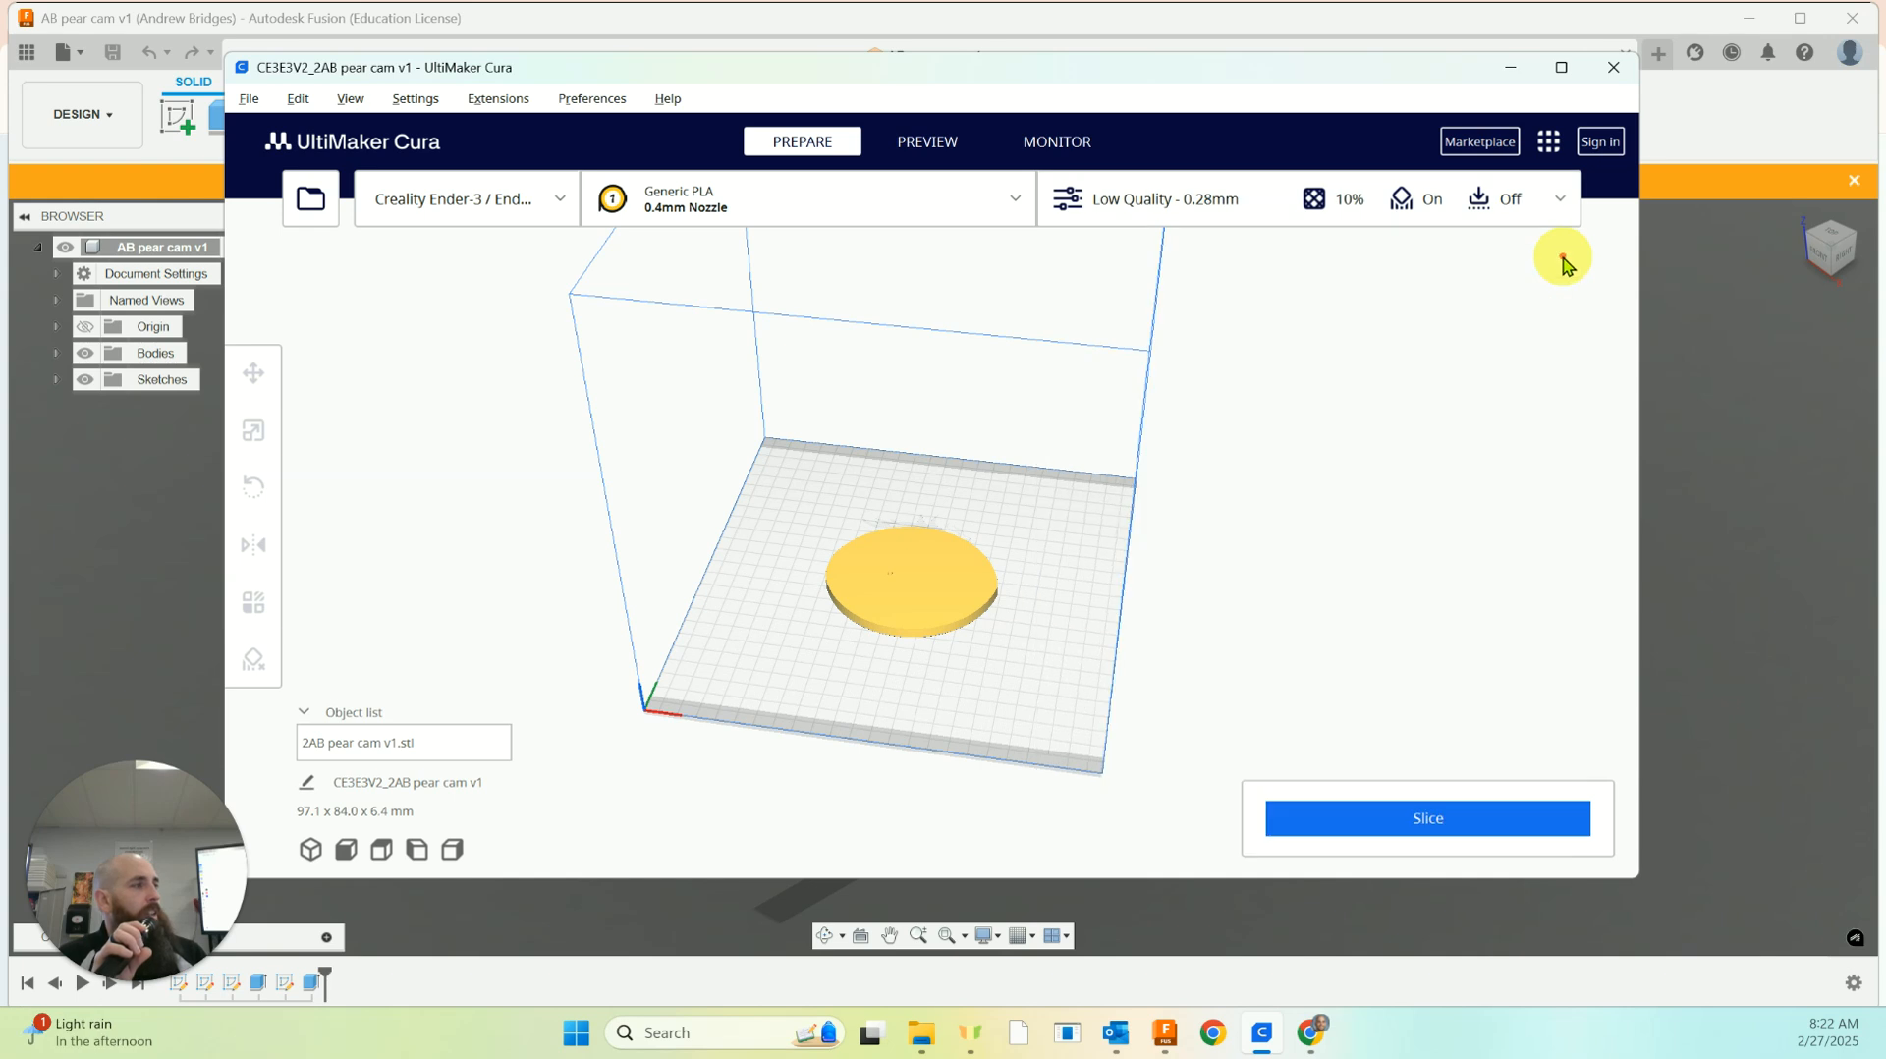
Remove the CE3E3V2_ prefix from the print job name so it reads 2AB pear cam v1
mouse_move(1339, 673)
right_mouse_down()
mouse_move(1339, 631)
mouse_move(1317, 650)
right_mouse_up()
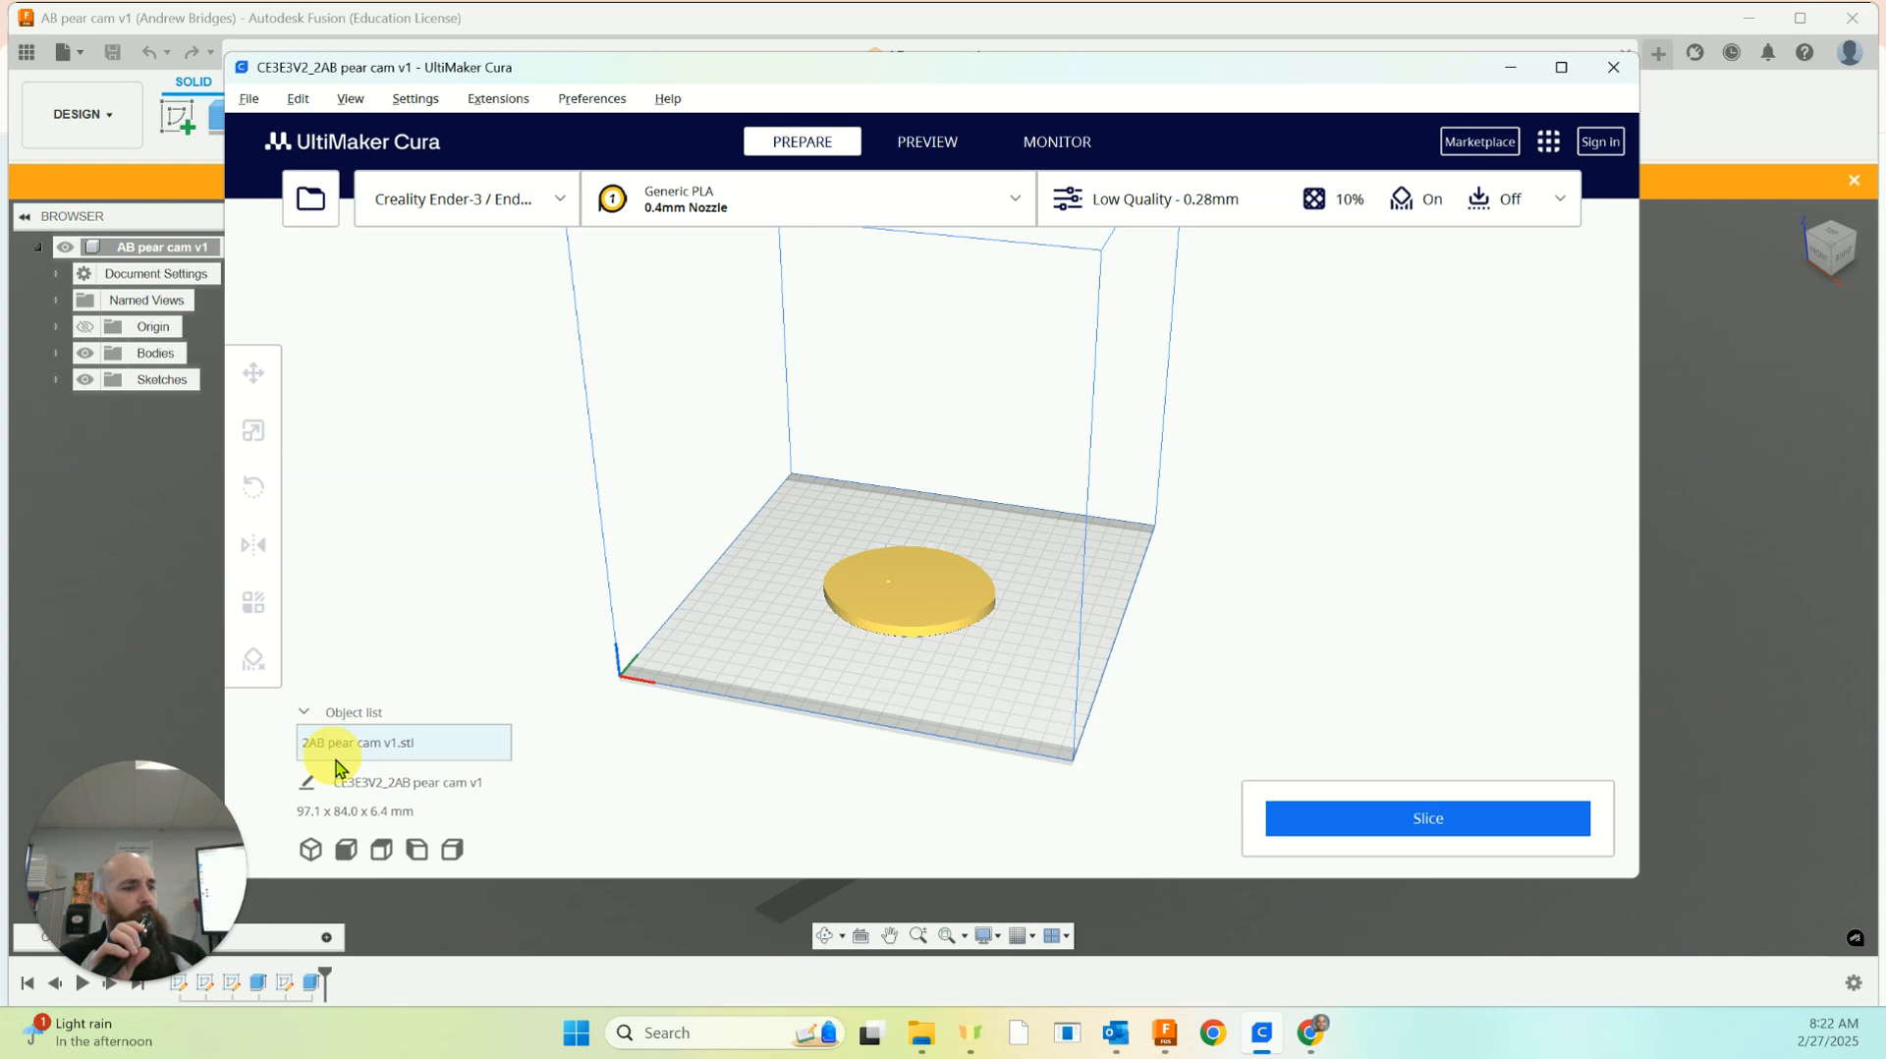
left_click(308, 787)
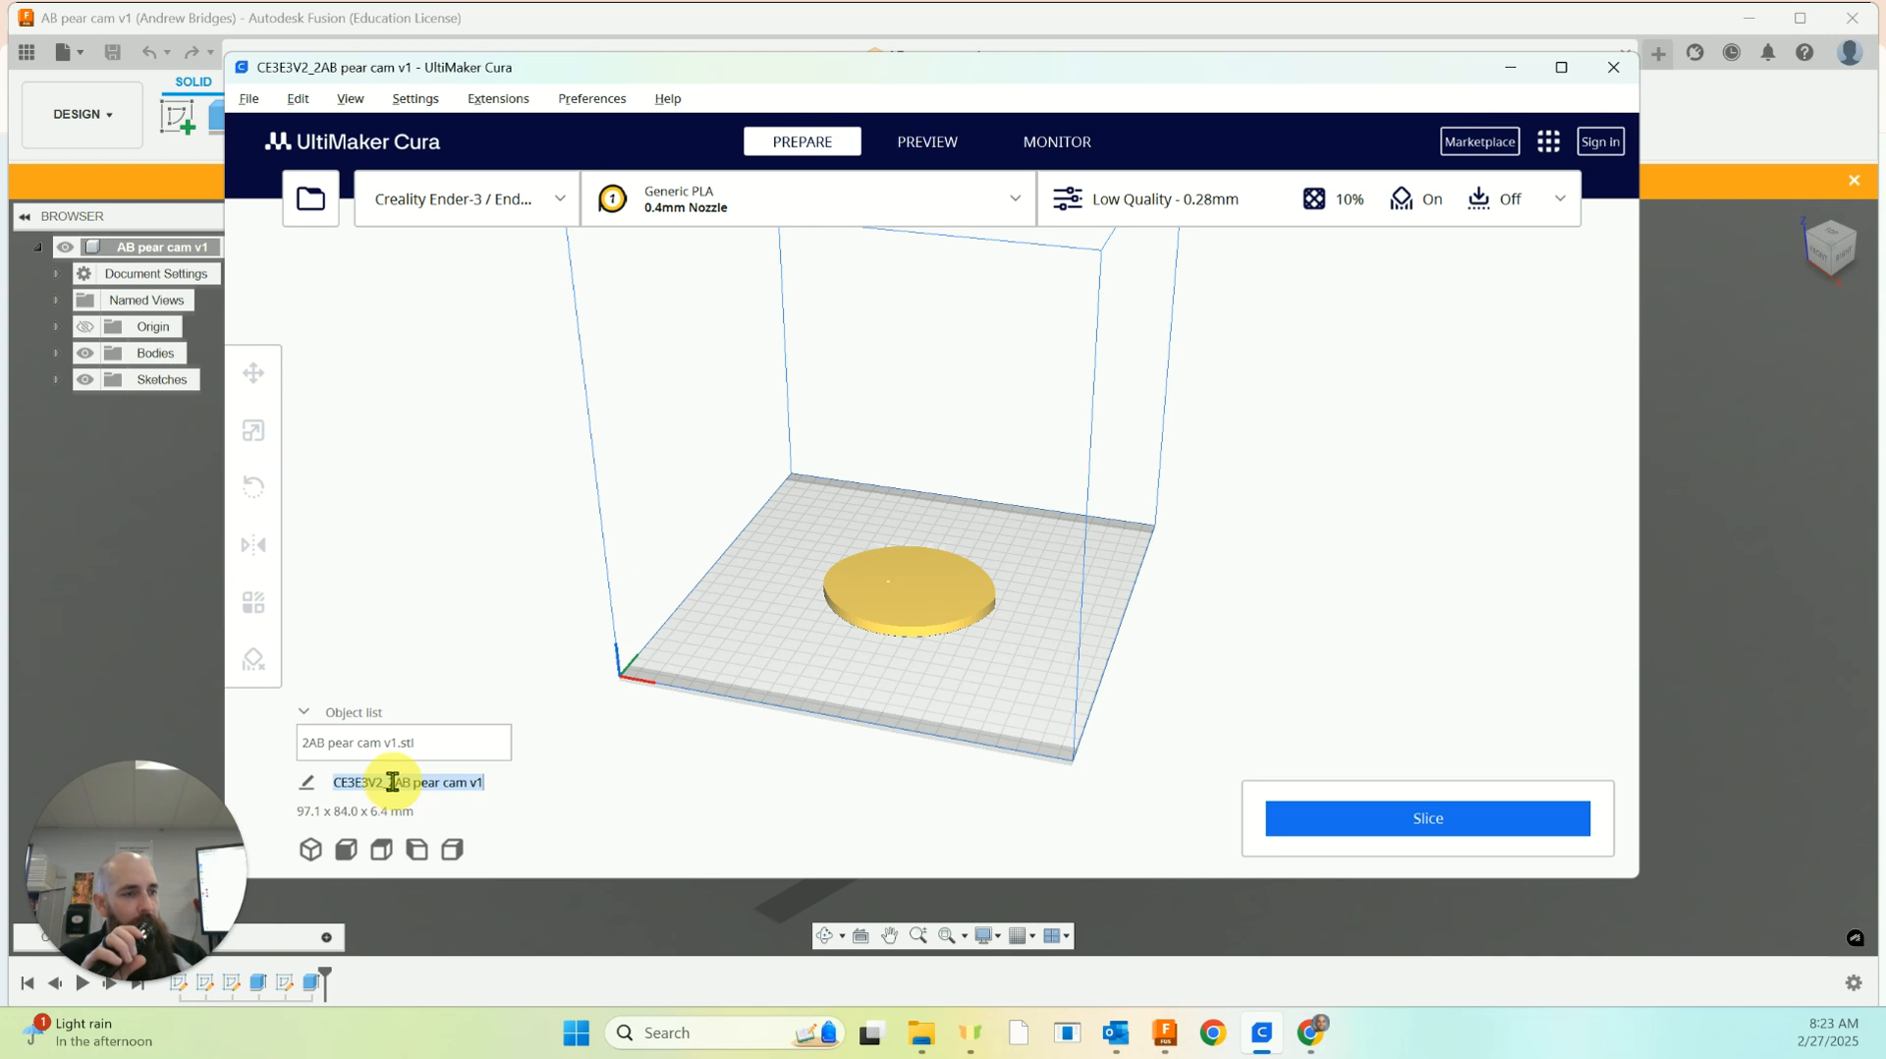
left_click_drag(390, 782, 330, 782)
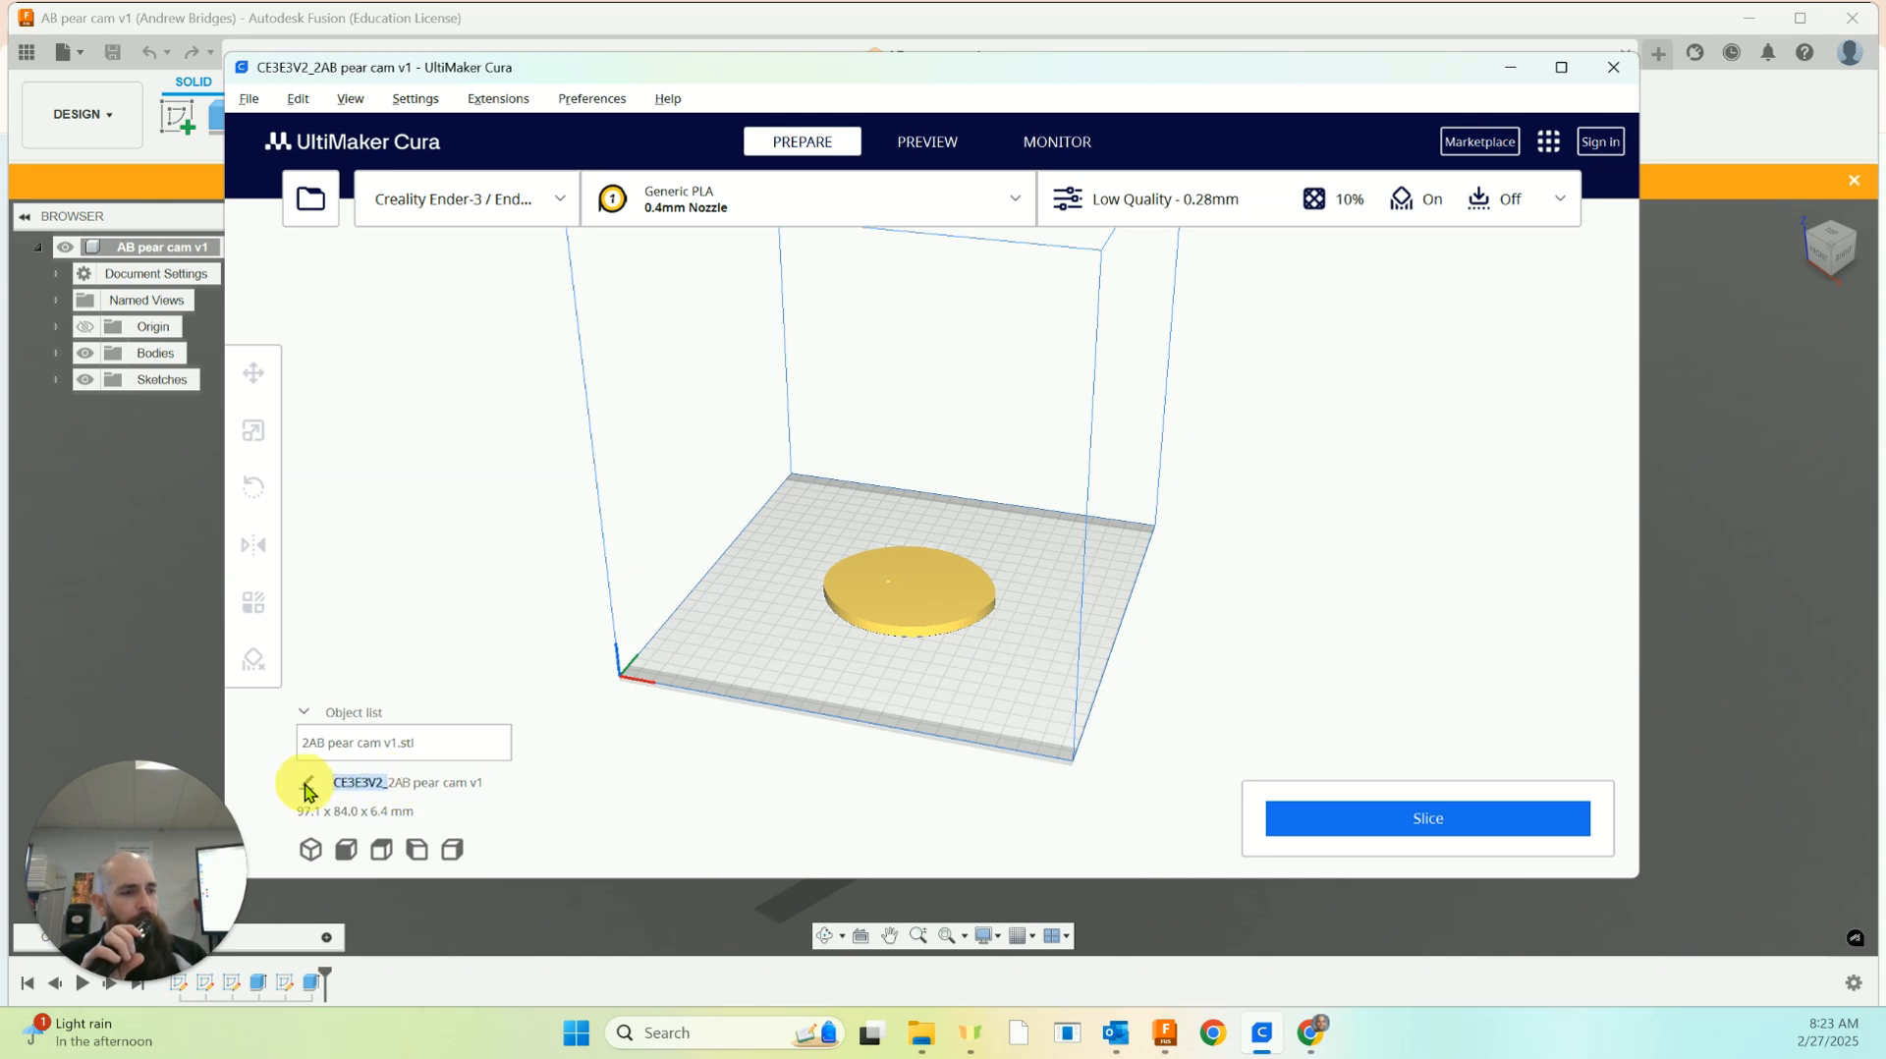
key("BackSpace")
left_click(569, 784)
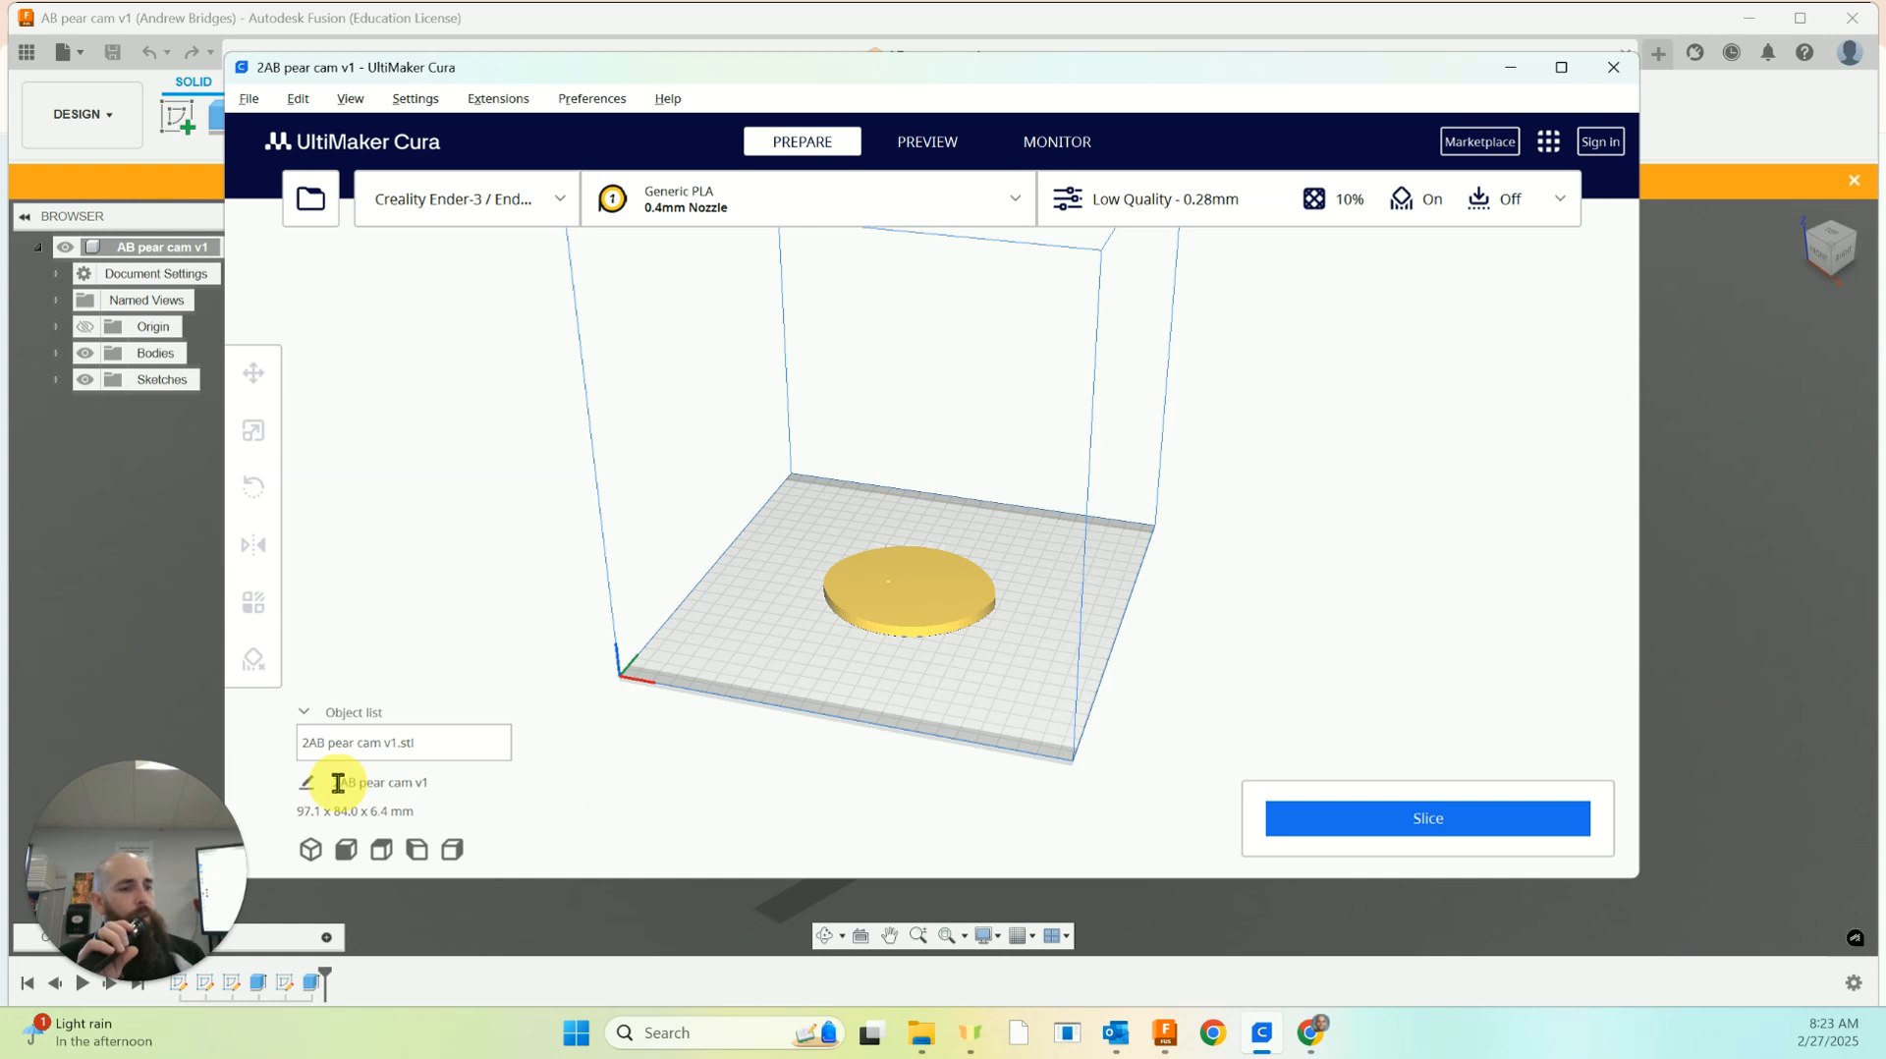
Slice the pear cam model with the current print settings
left_click(1384, 817)
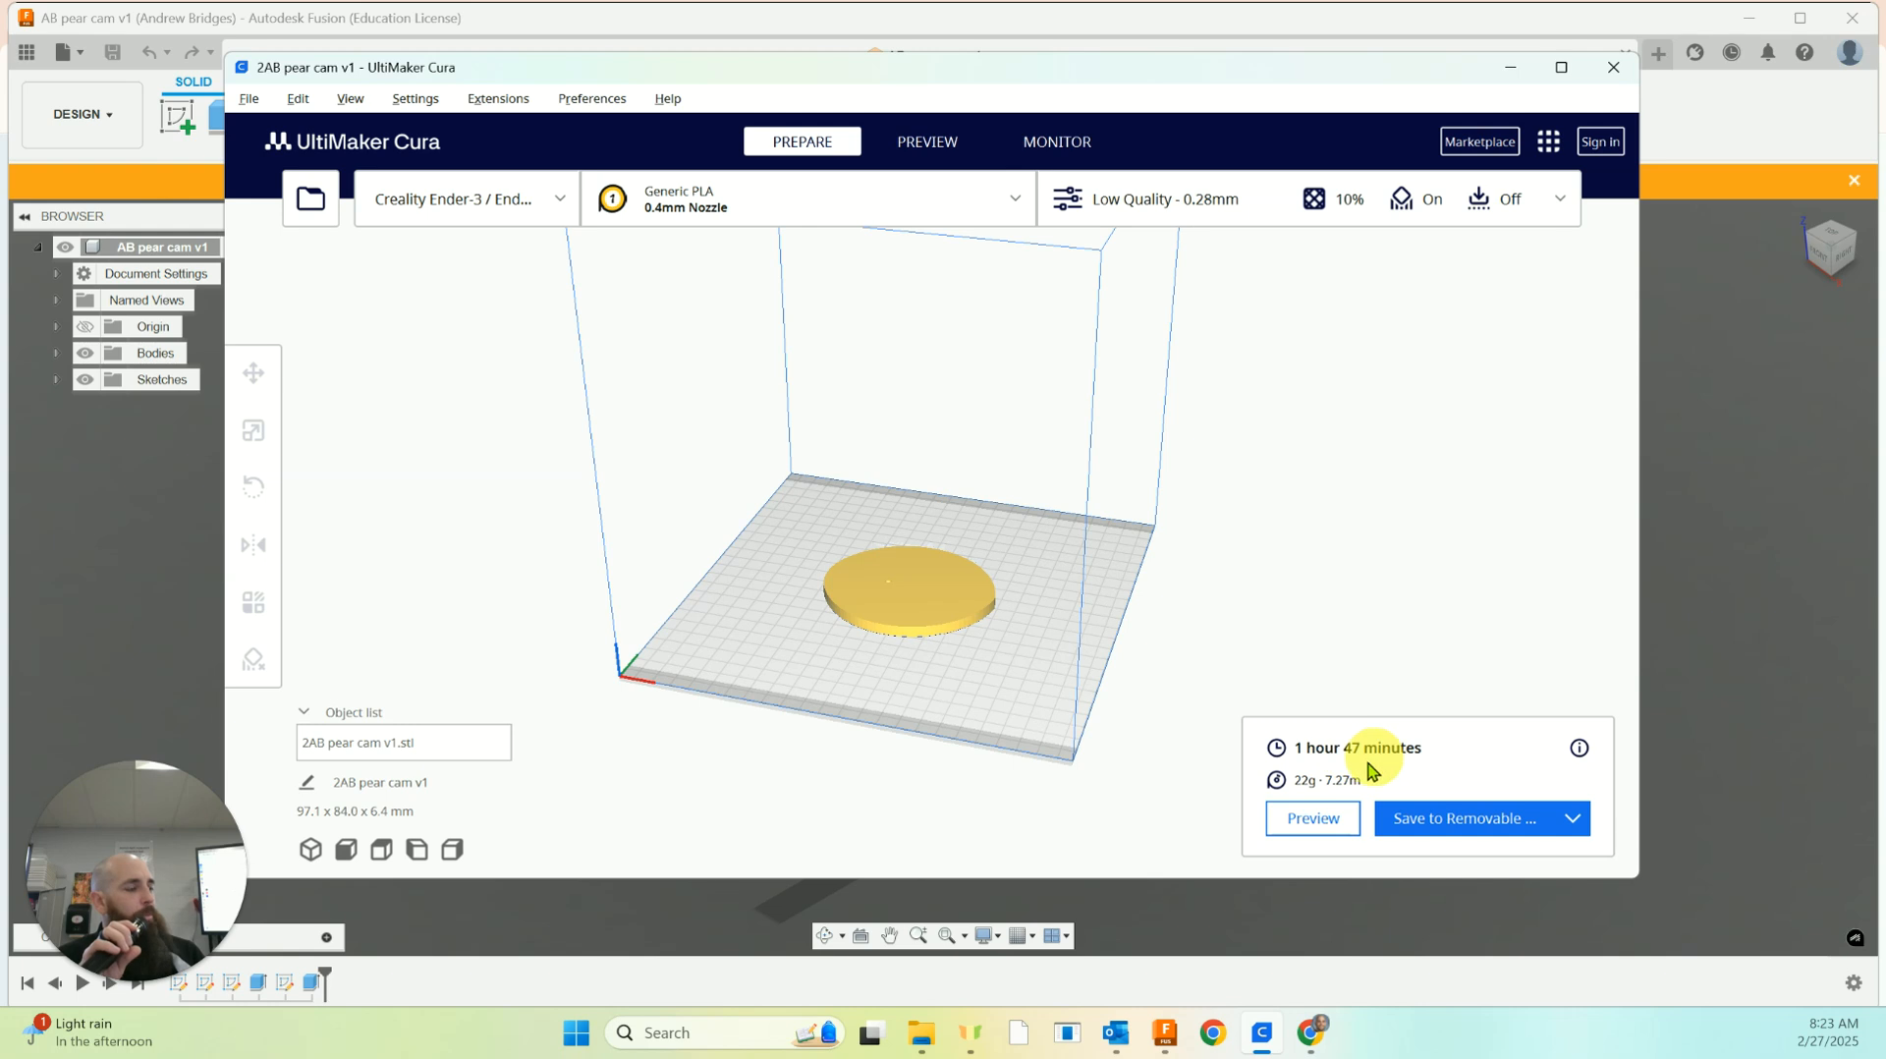
right_click_drag(1429, 500, 1404, 493)
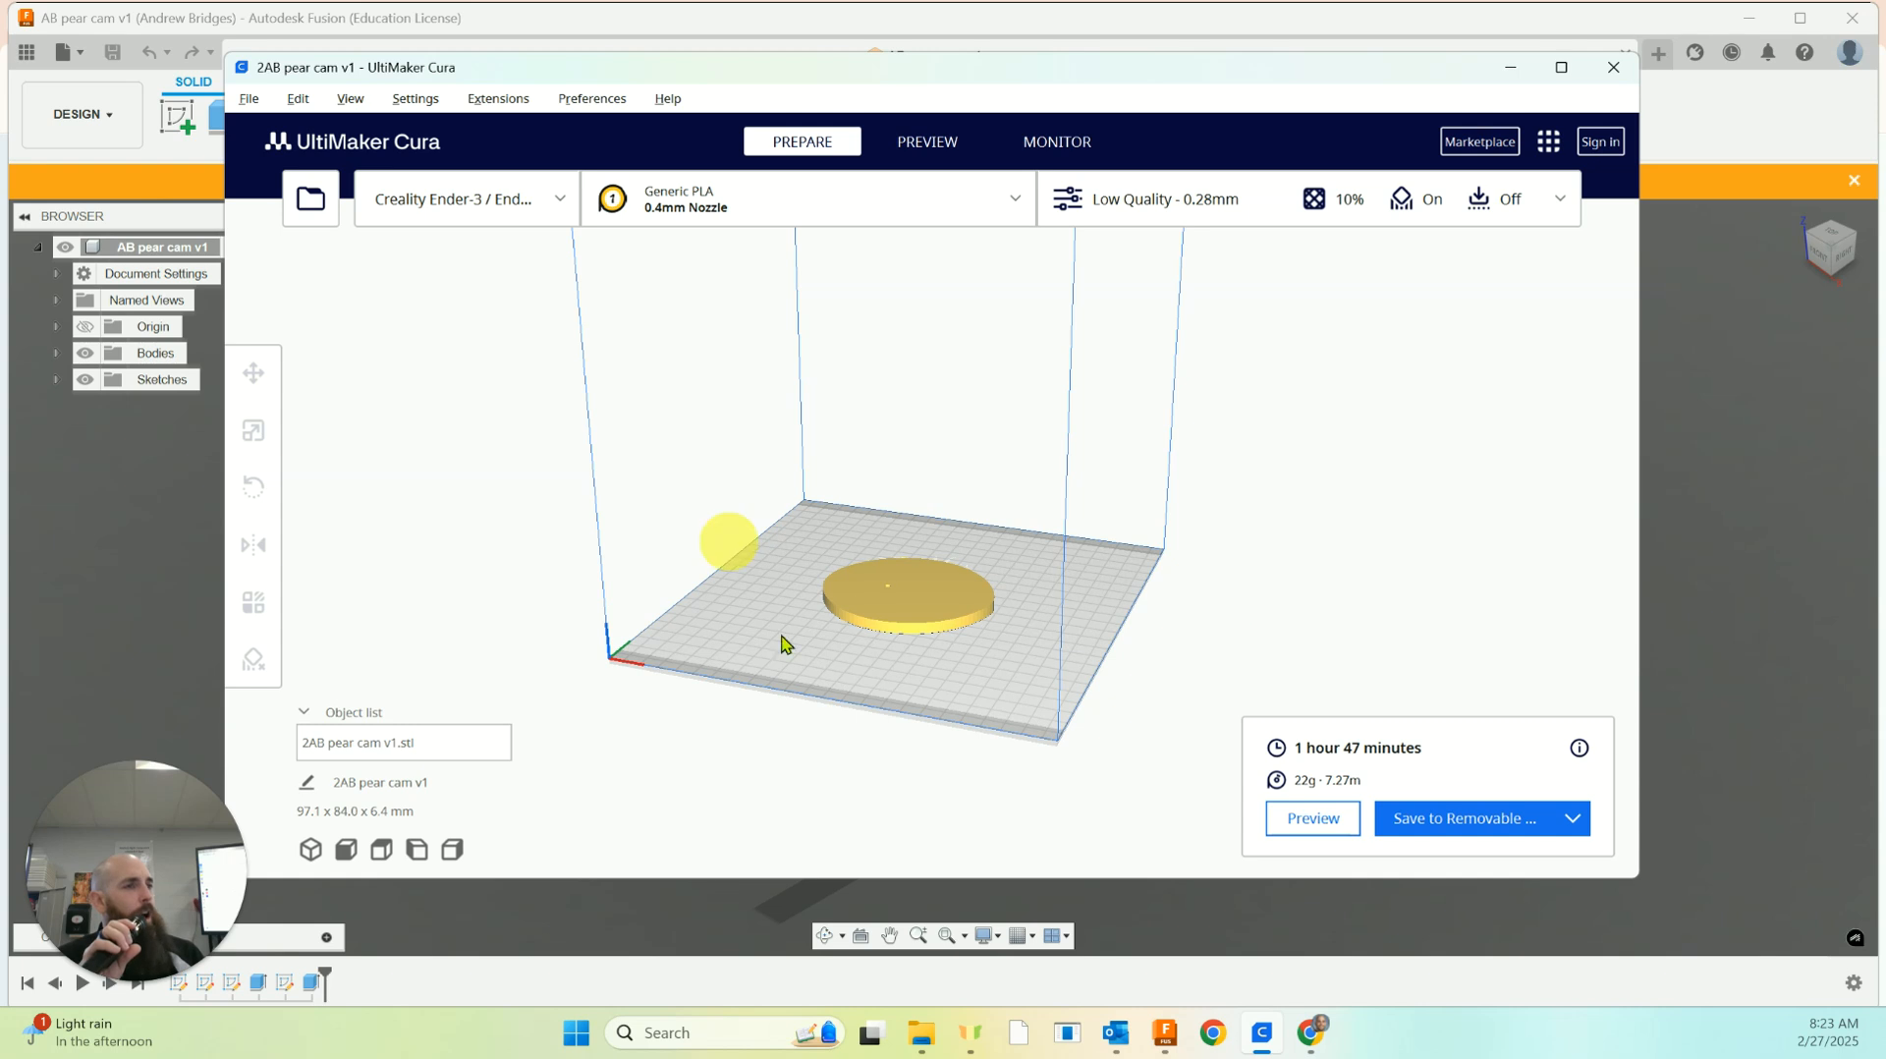
Save the sliced G-code to Removable Drive (D:) and eject the drive
left_click(1500, 821)
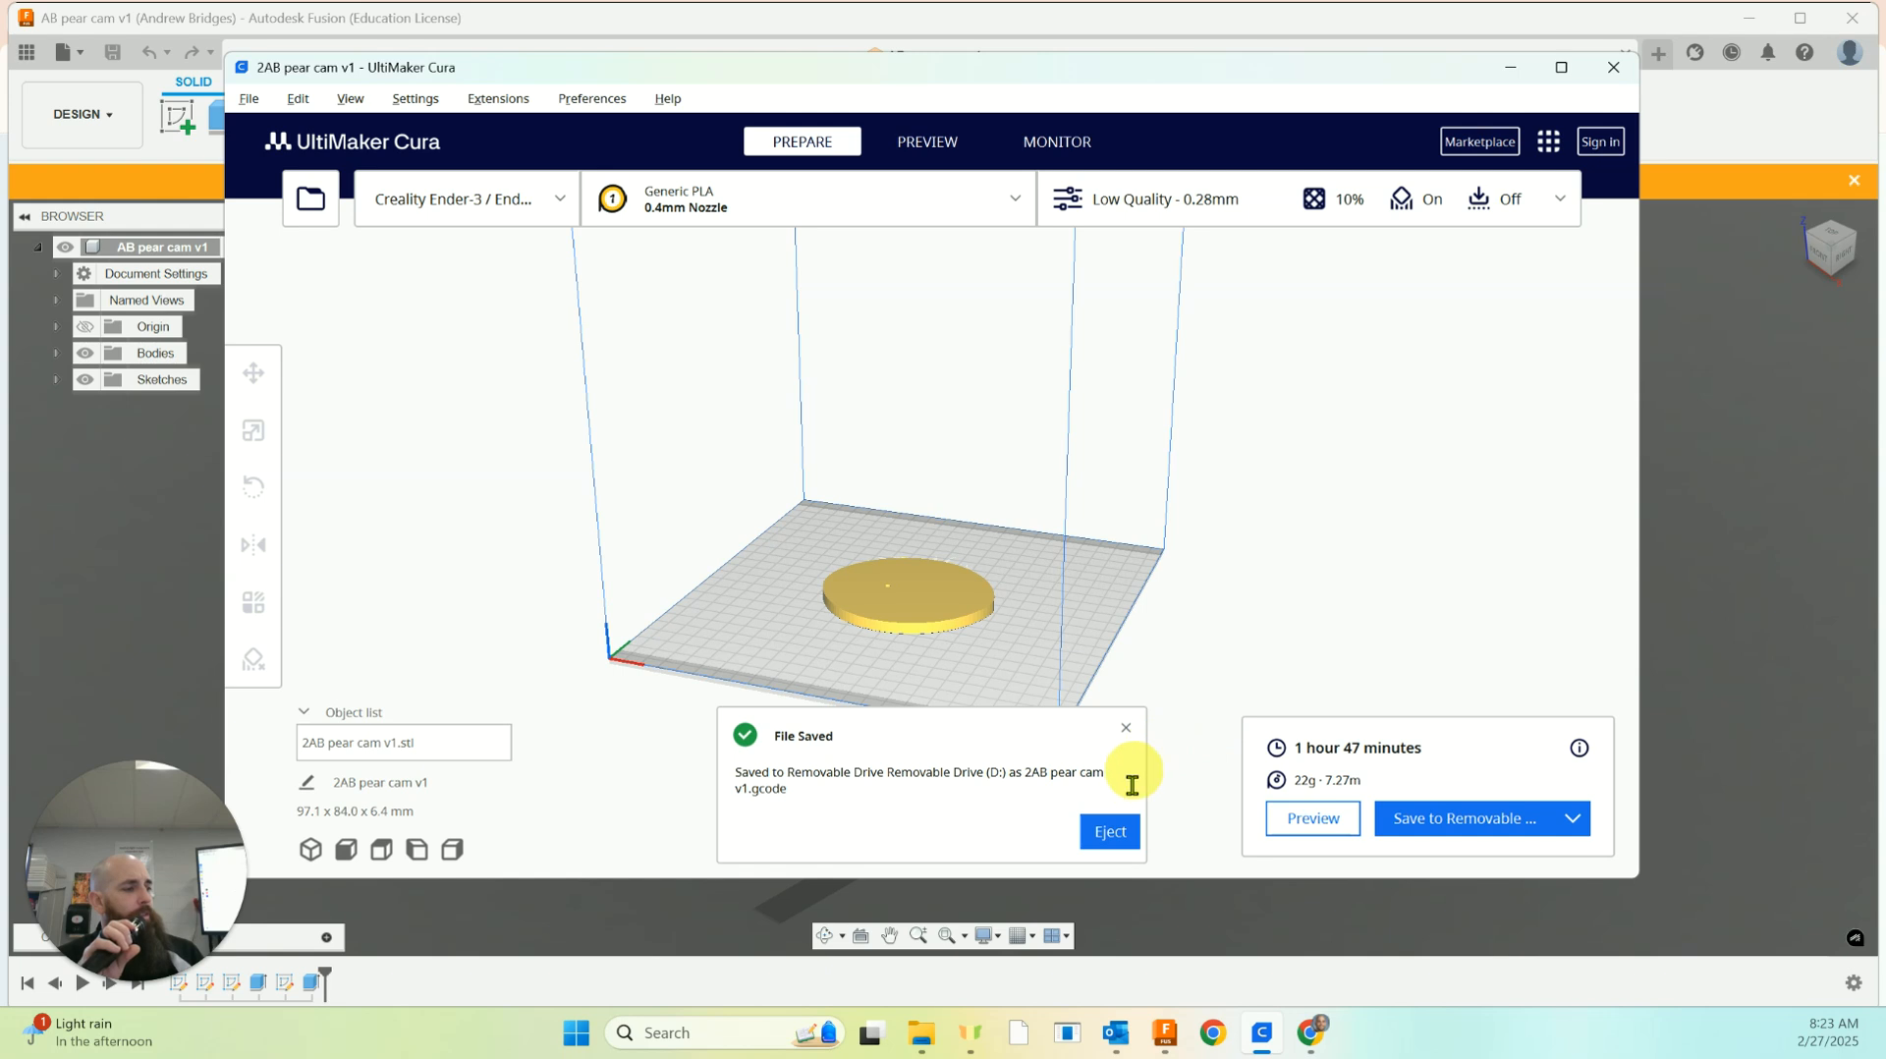
left_click(1111, 834)
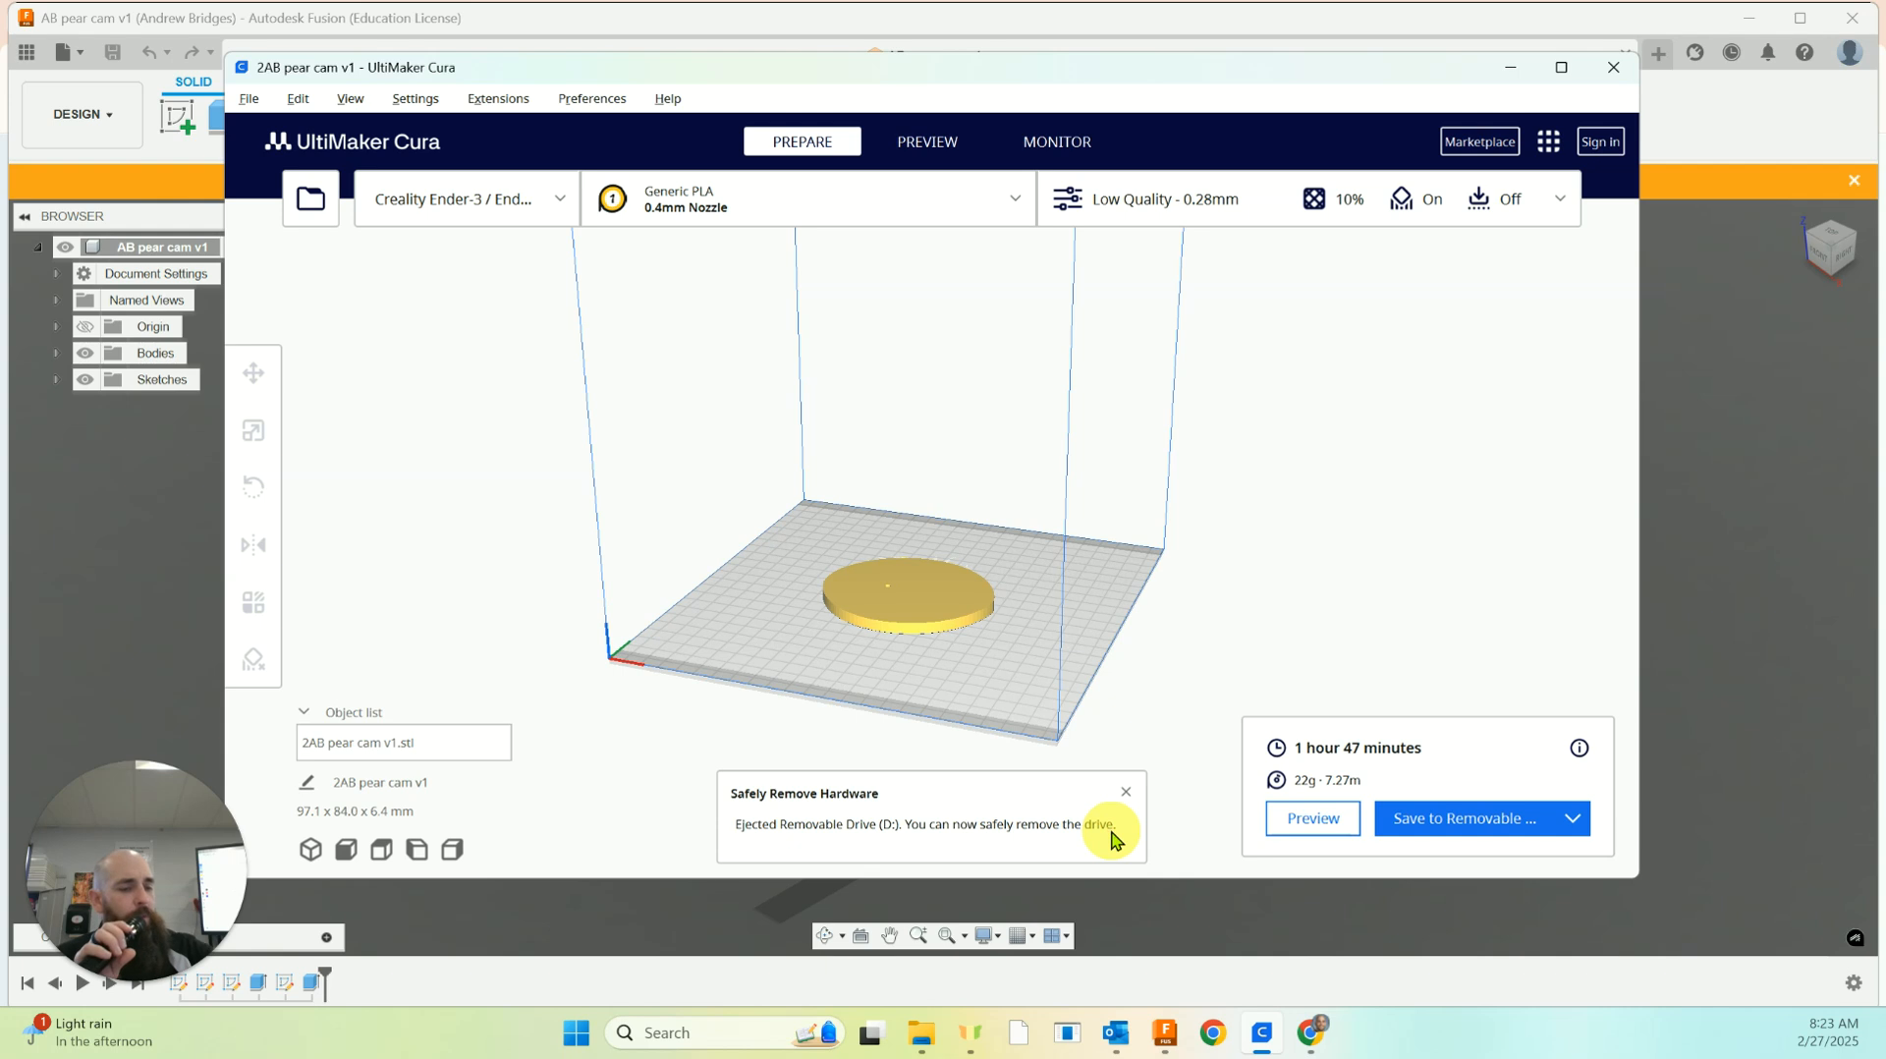